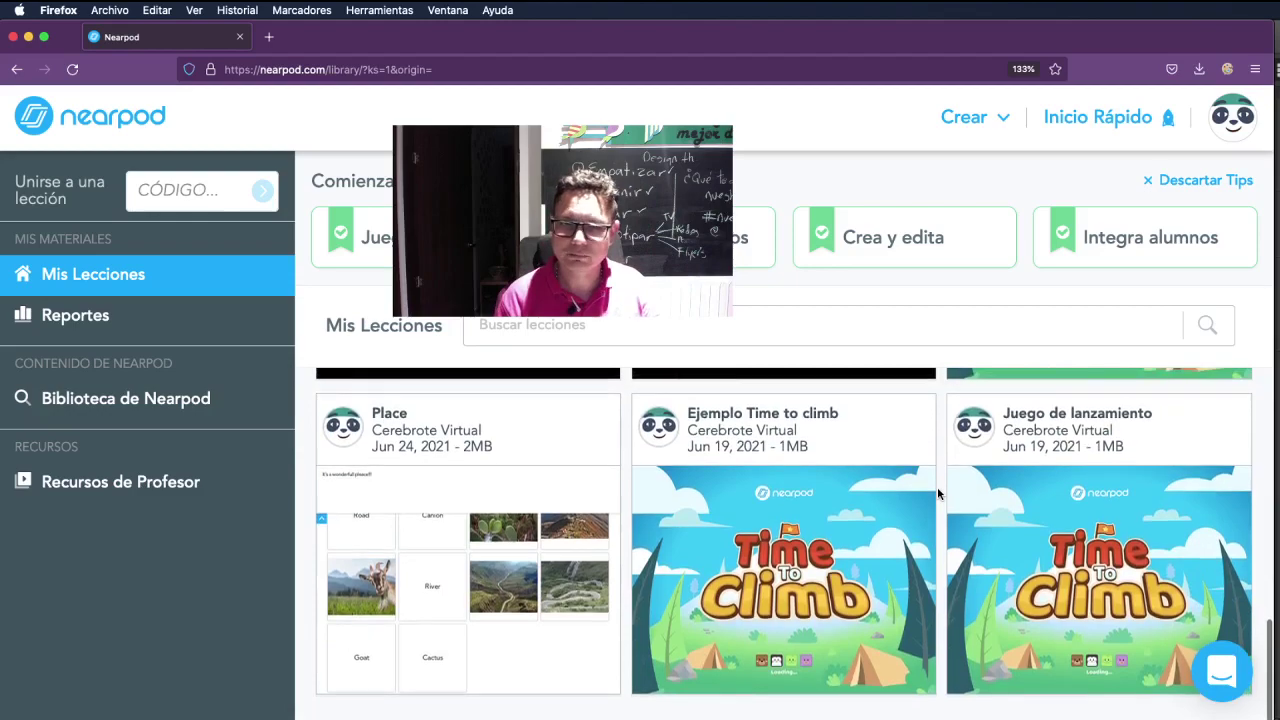
- Scroll the Mis Lecciones list back to the top and bring Adobe Illustrator to the front
scroll(938, 493, up, 10)
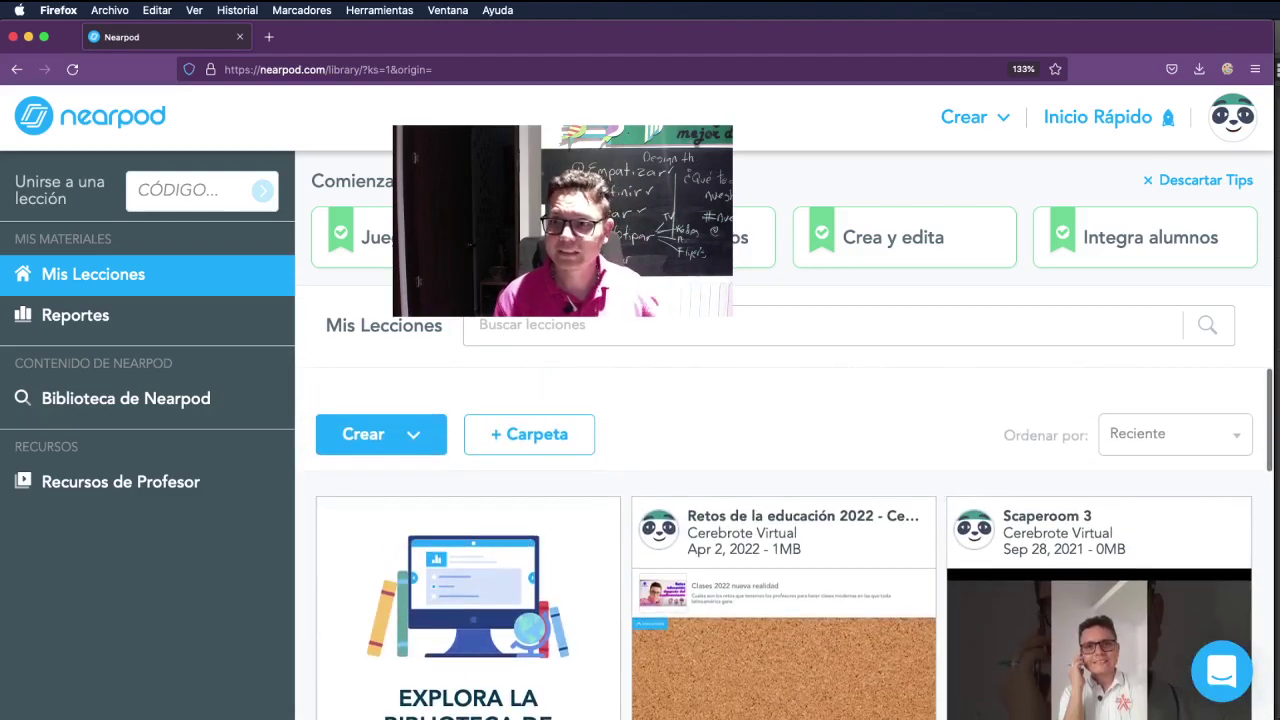
key(super+Tab)
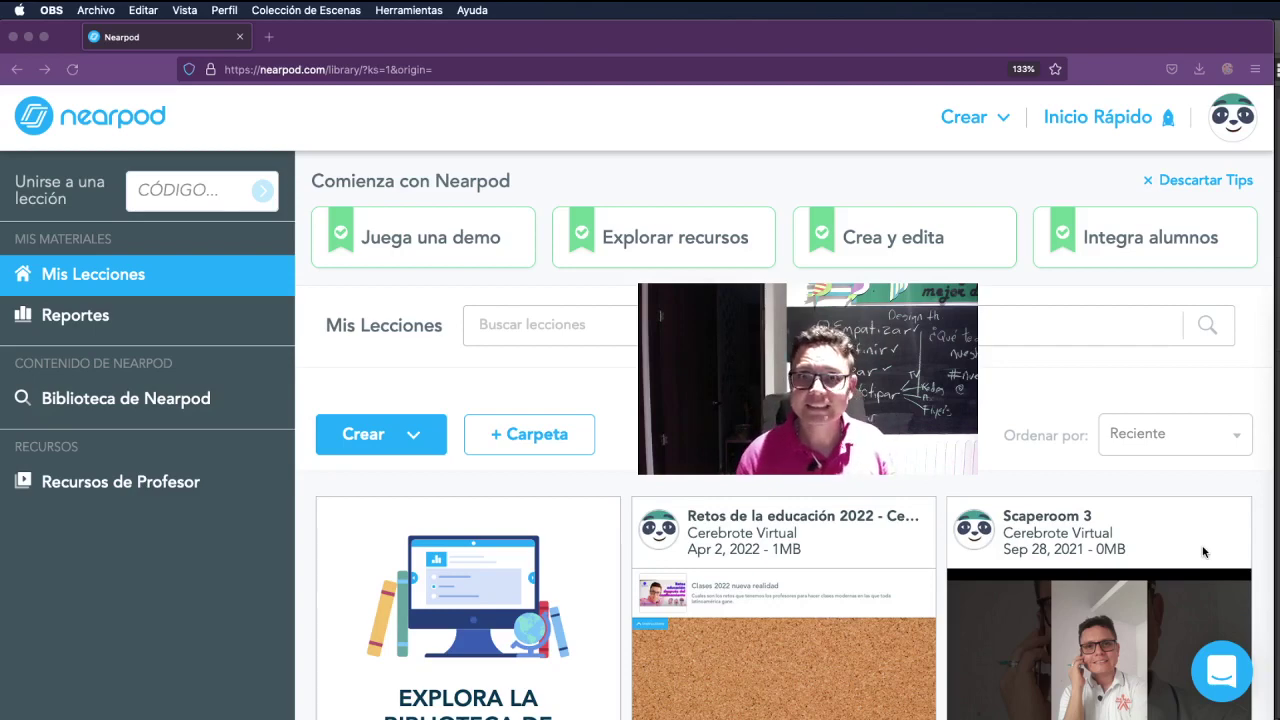
key(super+Tab)
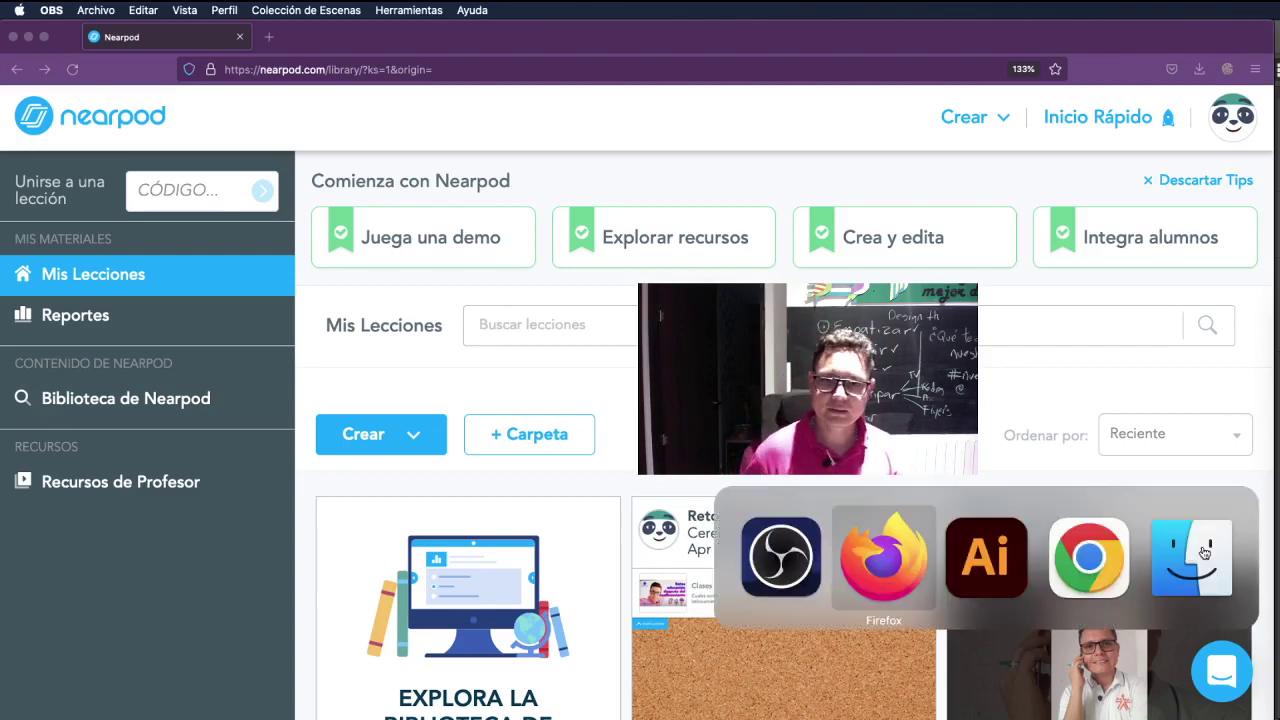
key(super+Tab)
key(super+Tab)
key(super+Tab)
key(super+Tab)
key(super+Tab)
key(super+Tab)
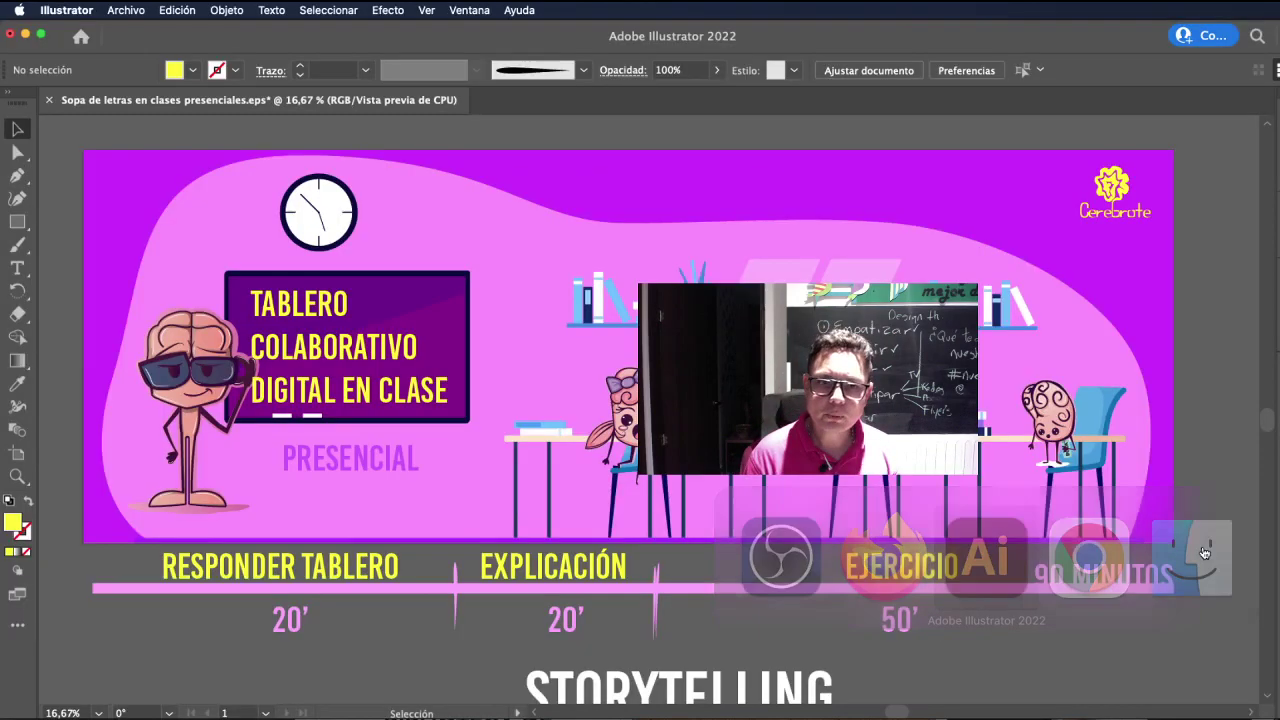
- Move the RESPONDER TABLERO heading, undo the move, then return to Nearpod in Firefox
click(310, 588)
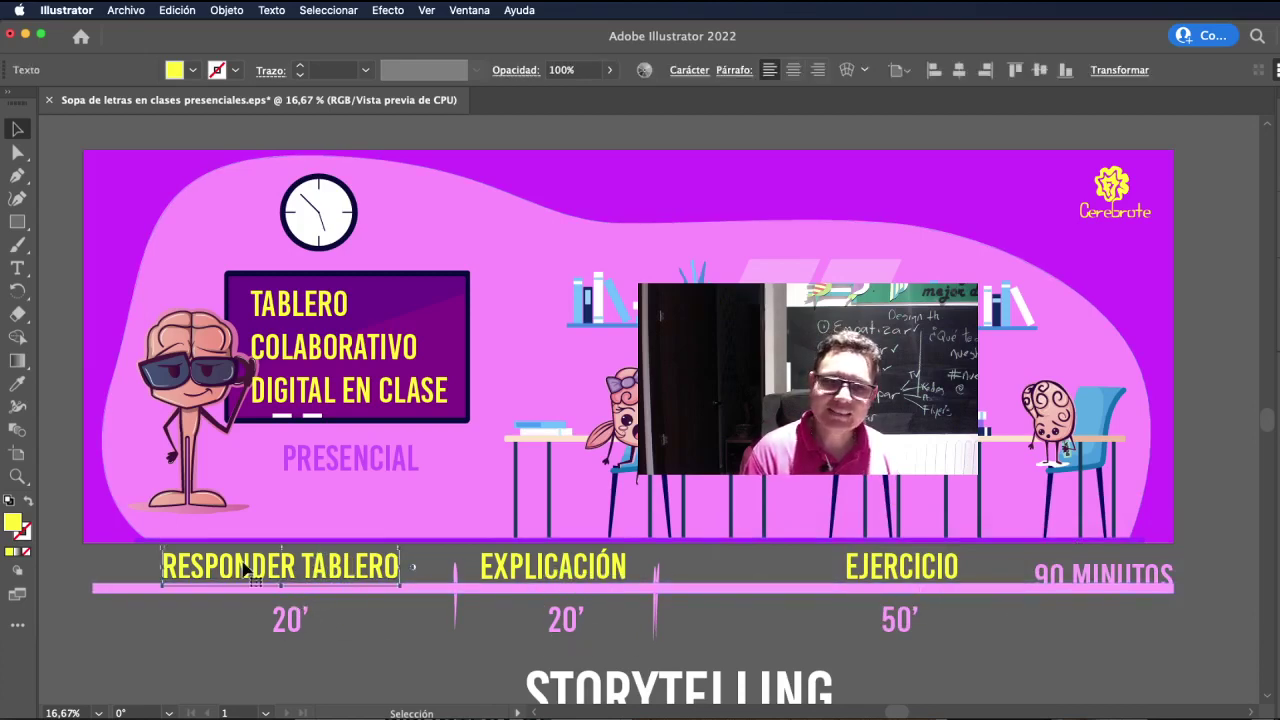
drag(300, 570, 1135, 620)
key(super+z)
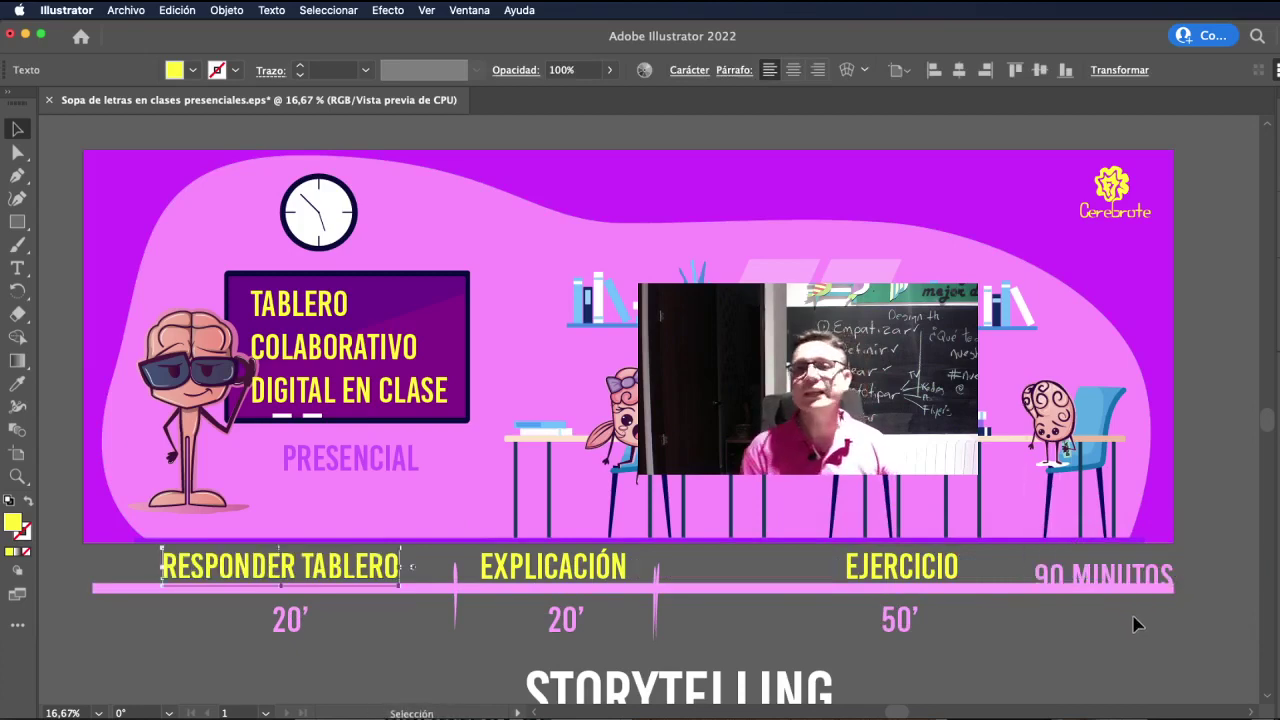
click(1085, 665)
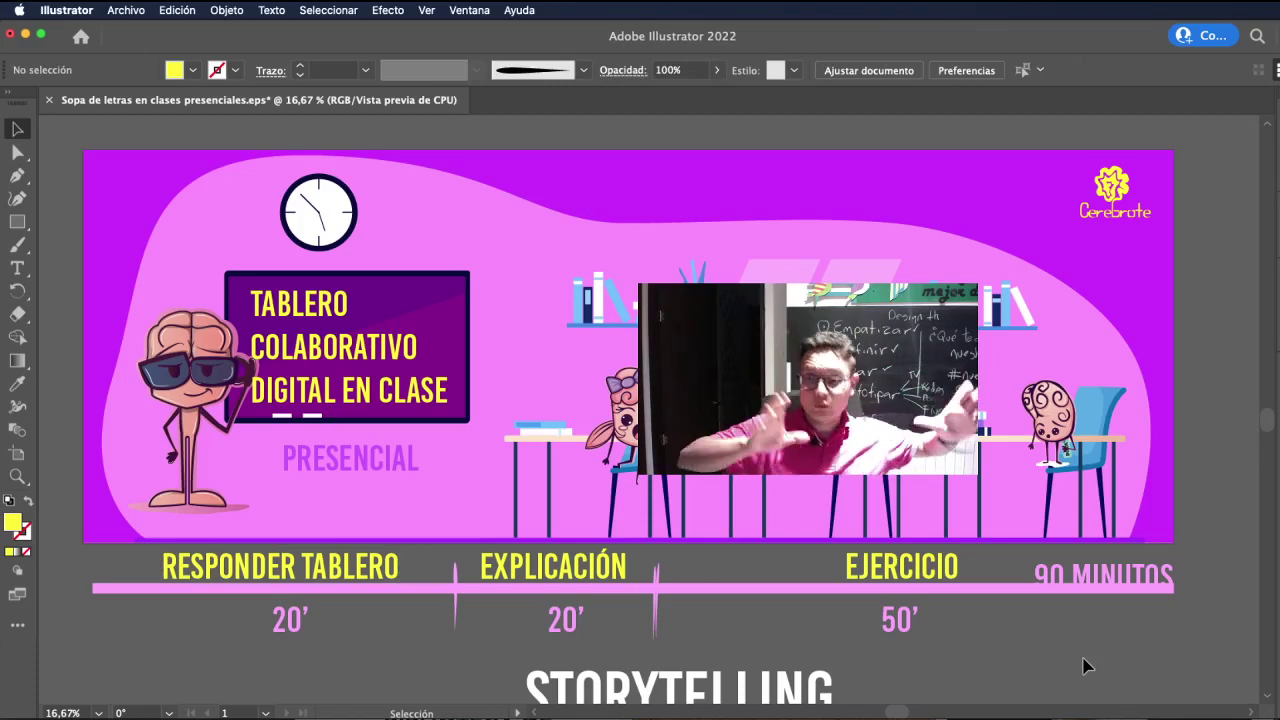
key(super+Tab)
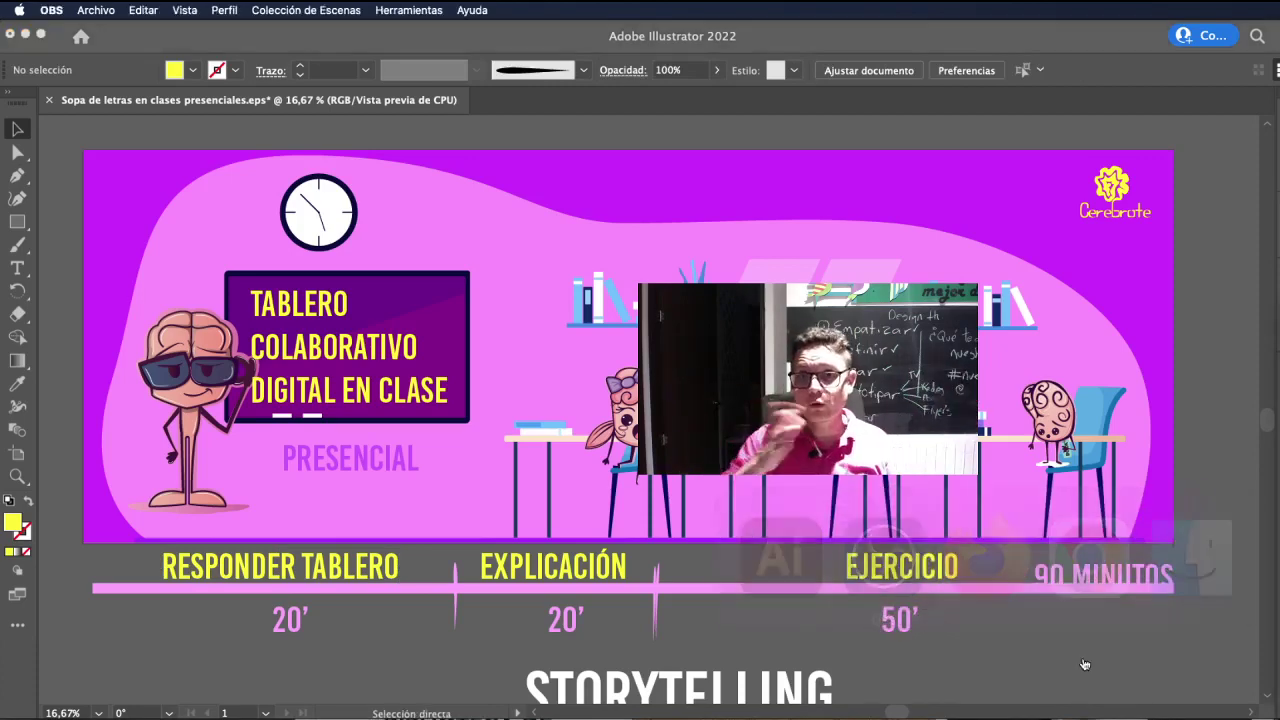
key(super+Tab)
key(super+Tab)
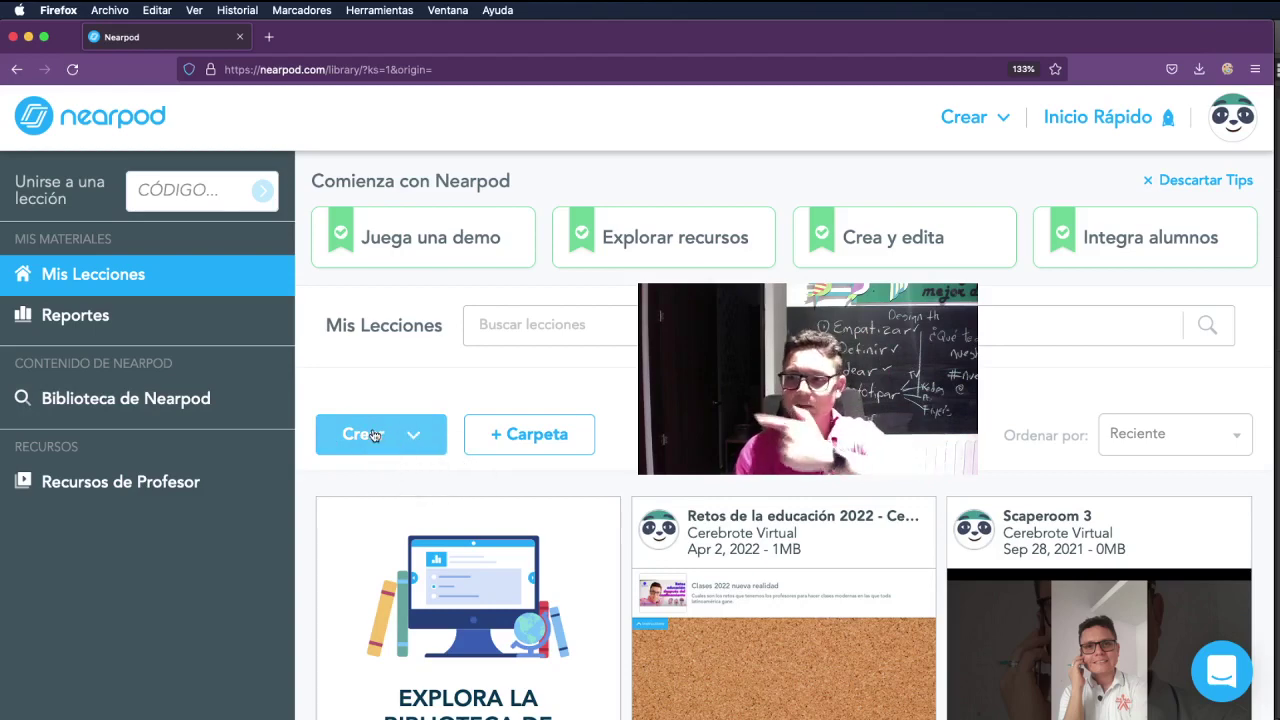
- Create a new lesson using the Lección option under Crear
click(418, 435)
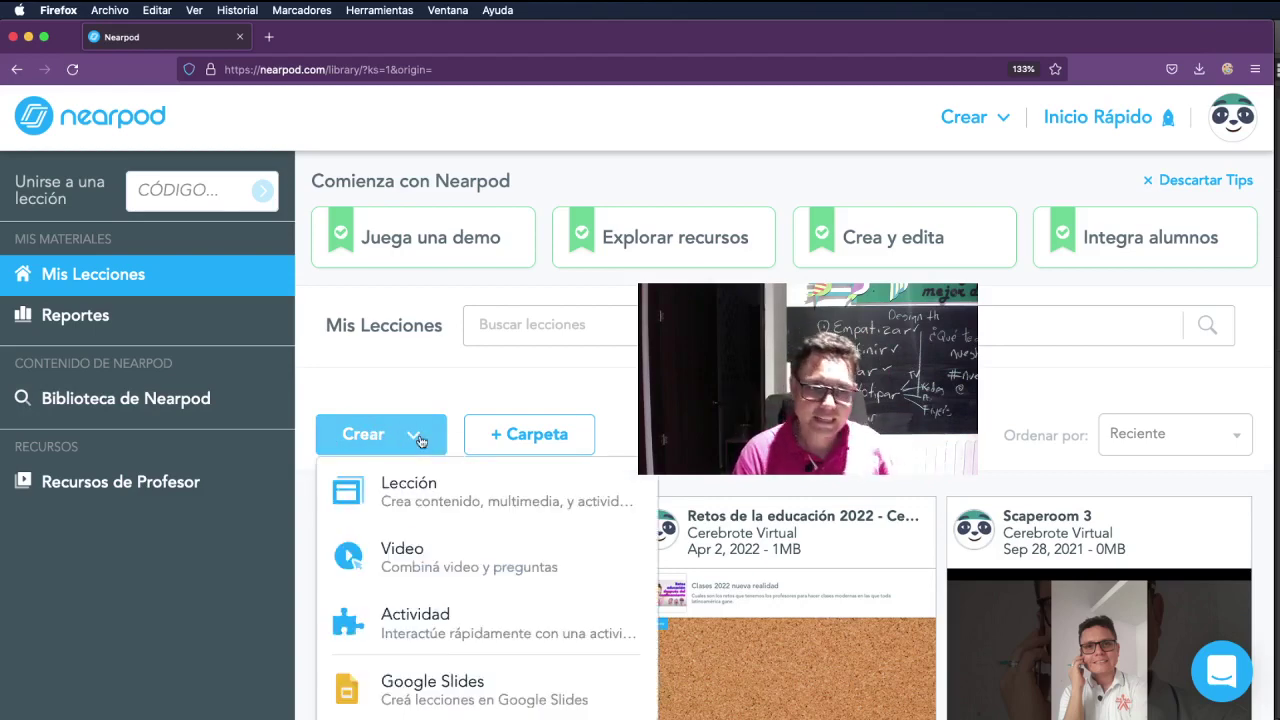
click(433, 503)
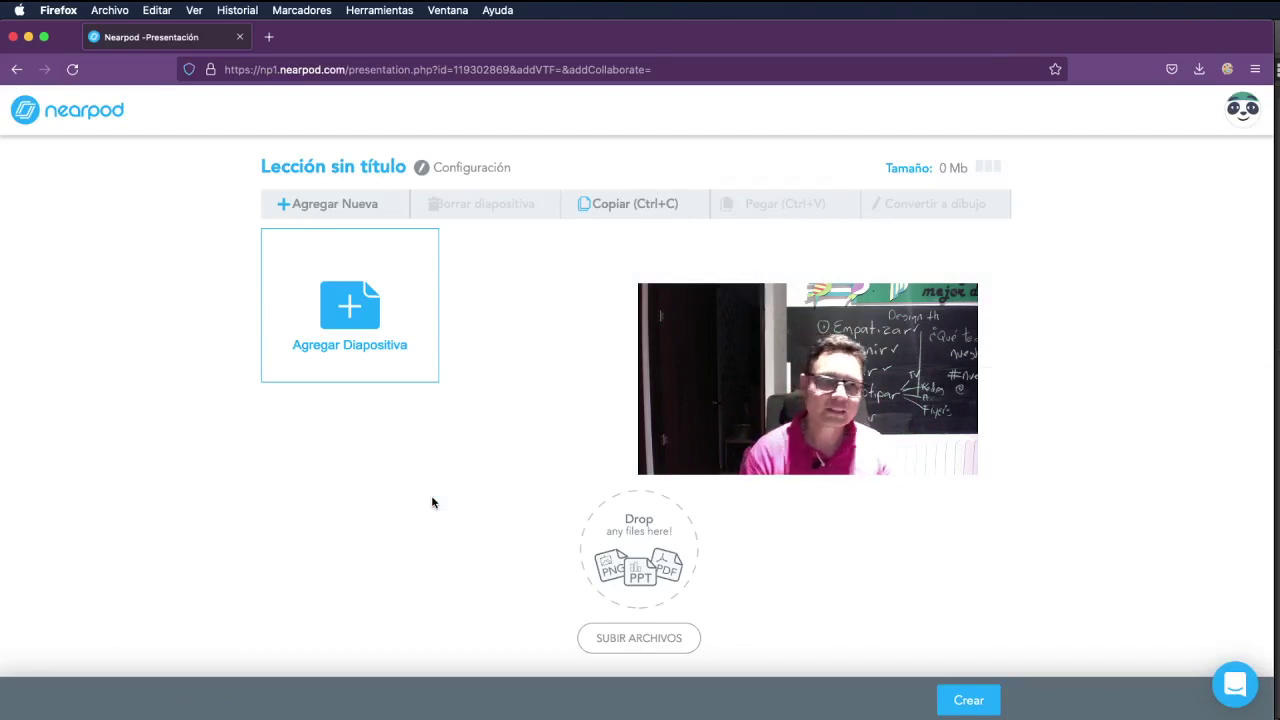
- Add a Tablero Colaborativo activity slide from the Actividades options
click(365, 332)
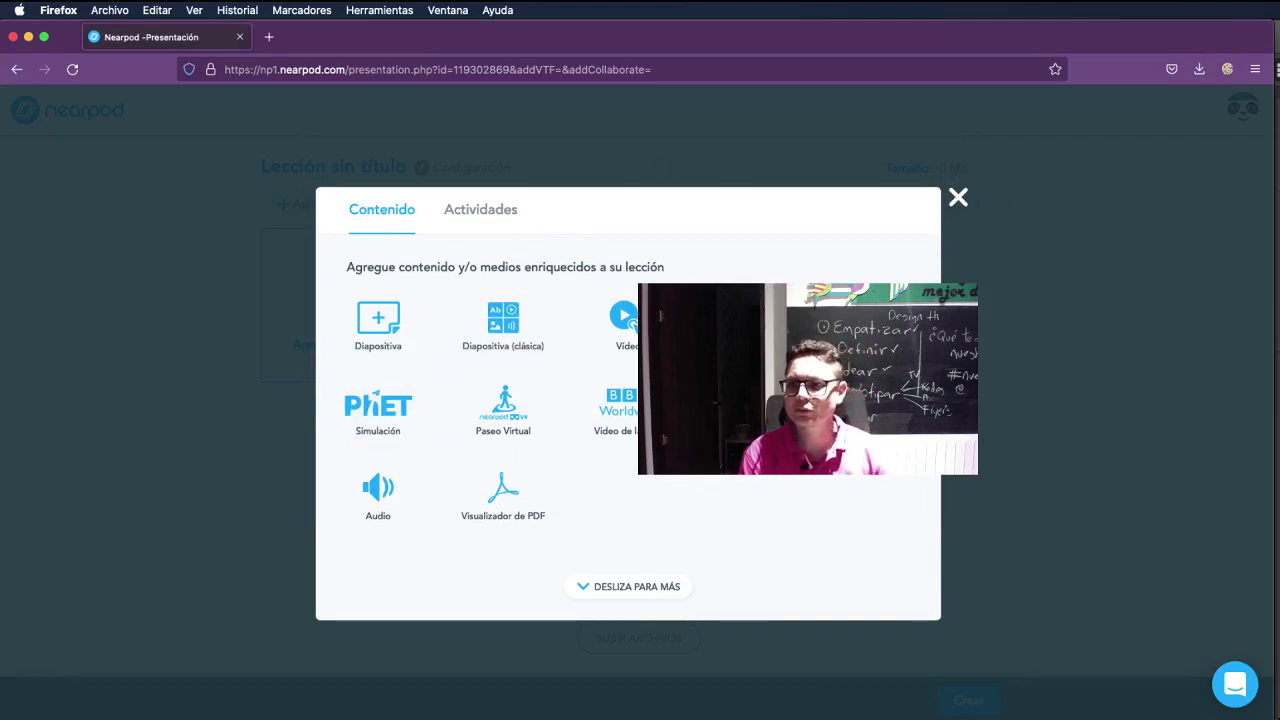
key(super+Tab)
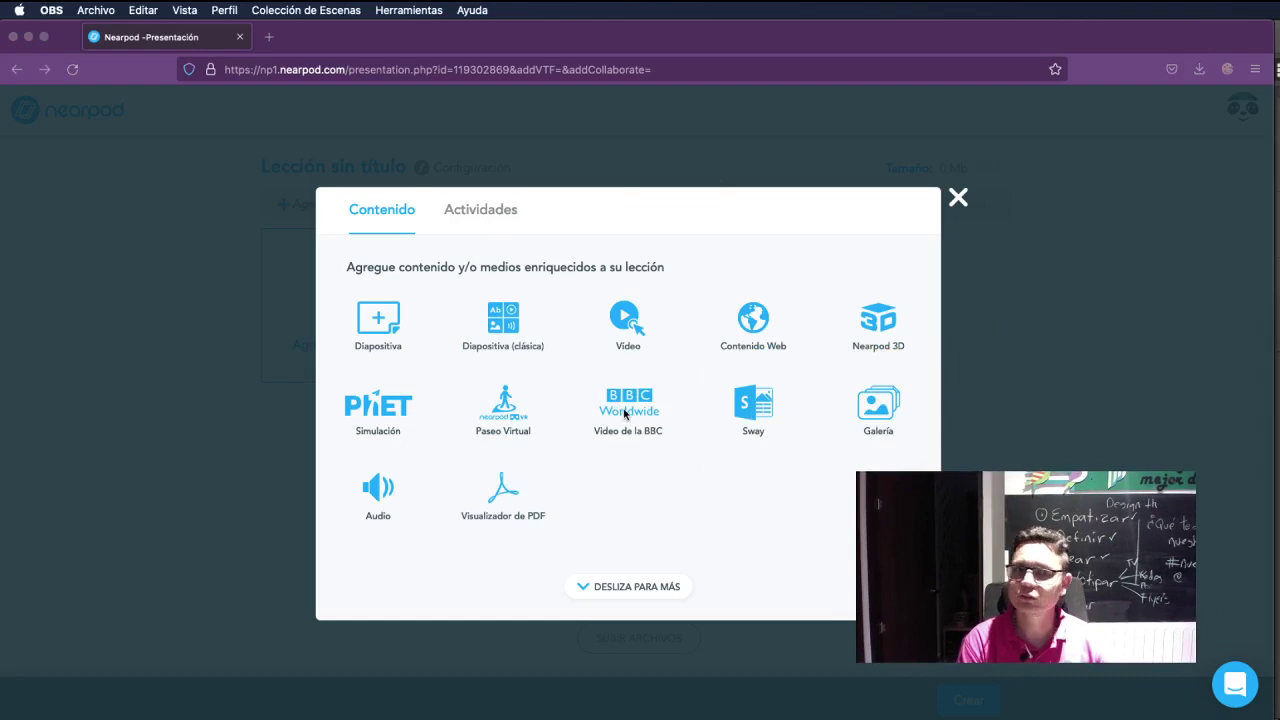
click(487, 223)
click(481, 213)
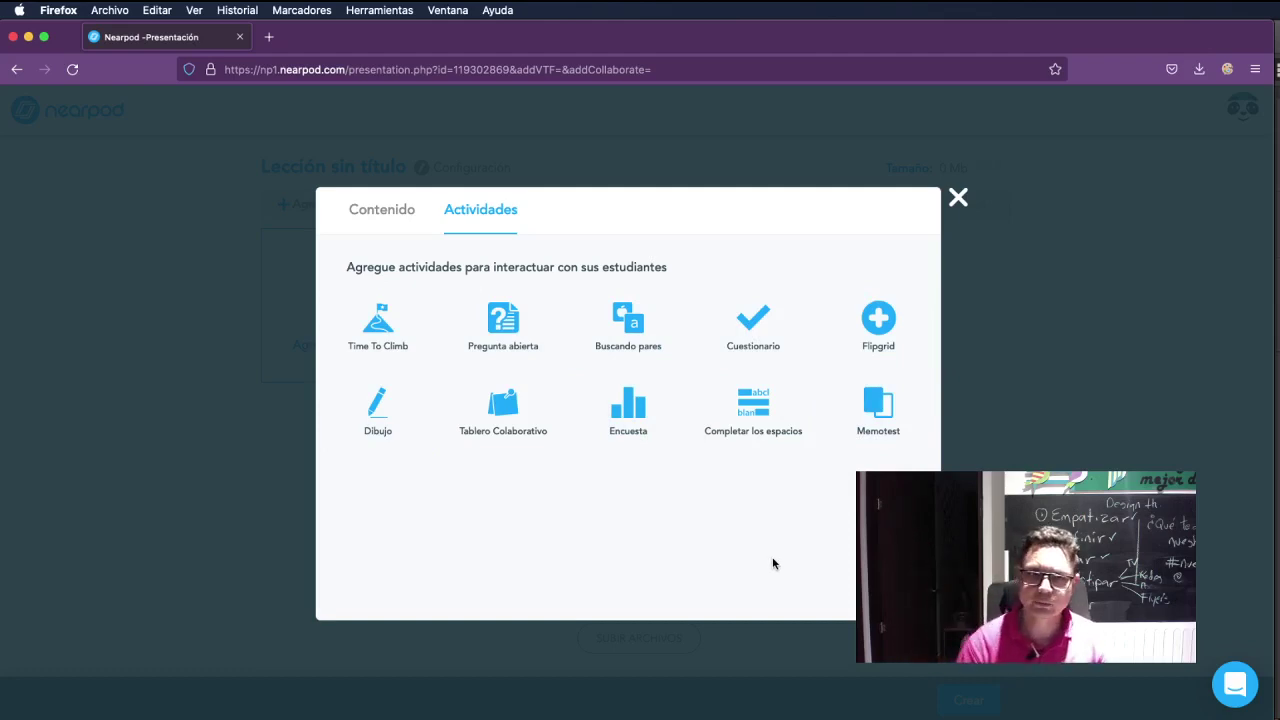
click(509, 430)
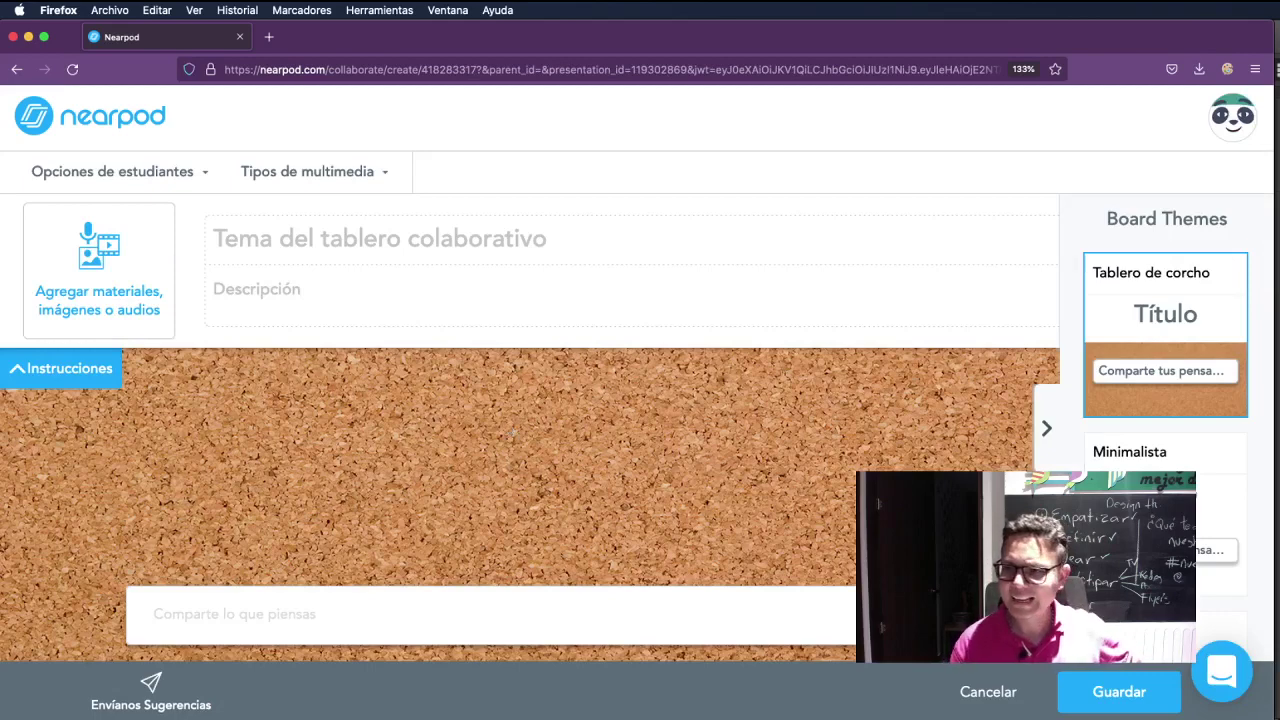
- Browse the board themes, previewing Minimalista and then Espacio
key(super+Tab)
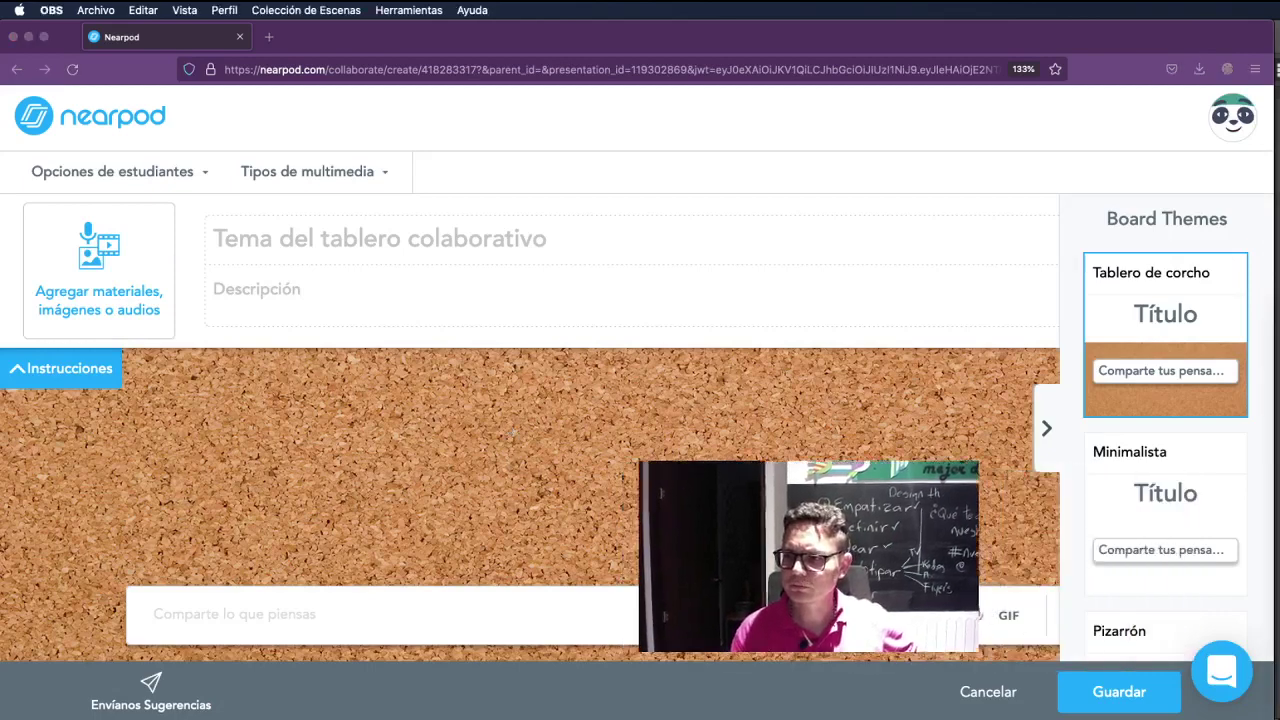
scroll(1231, 467, down, 4)
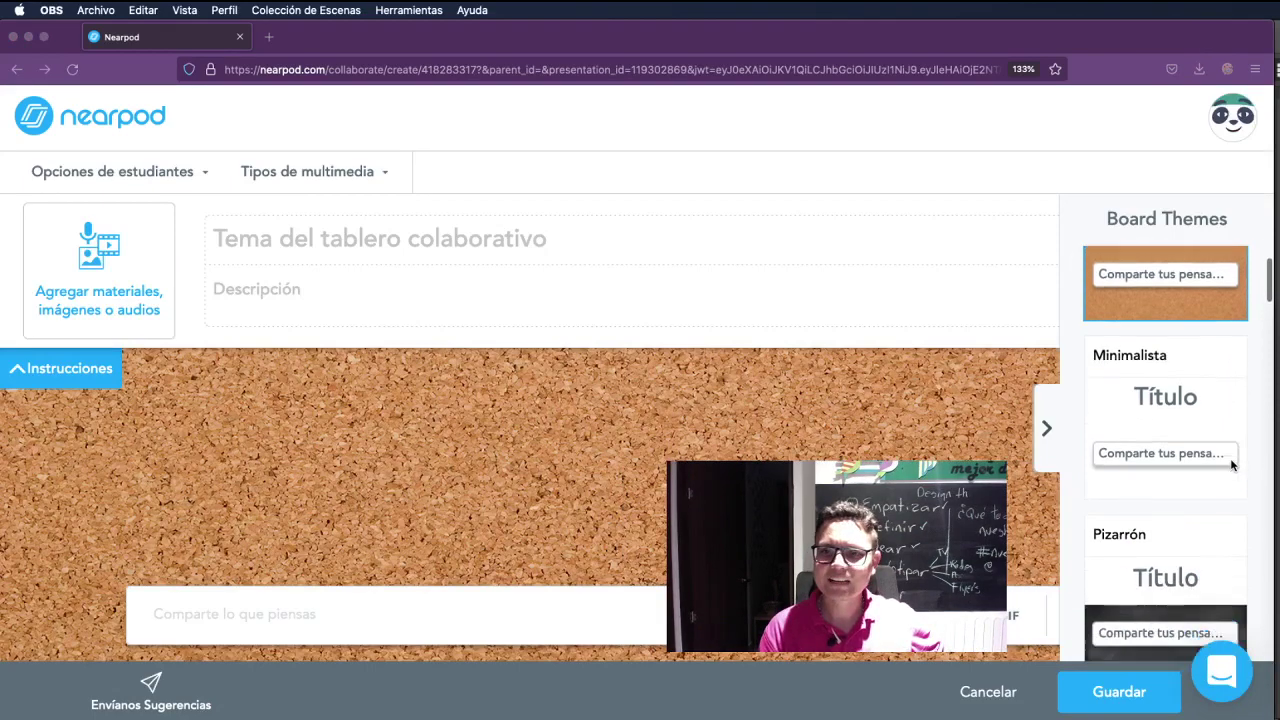
scroll(1231, 462, up, 3)
scroll(1231, 462, up, 3)
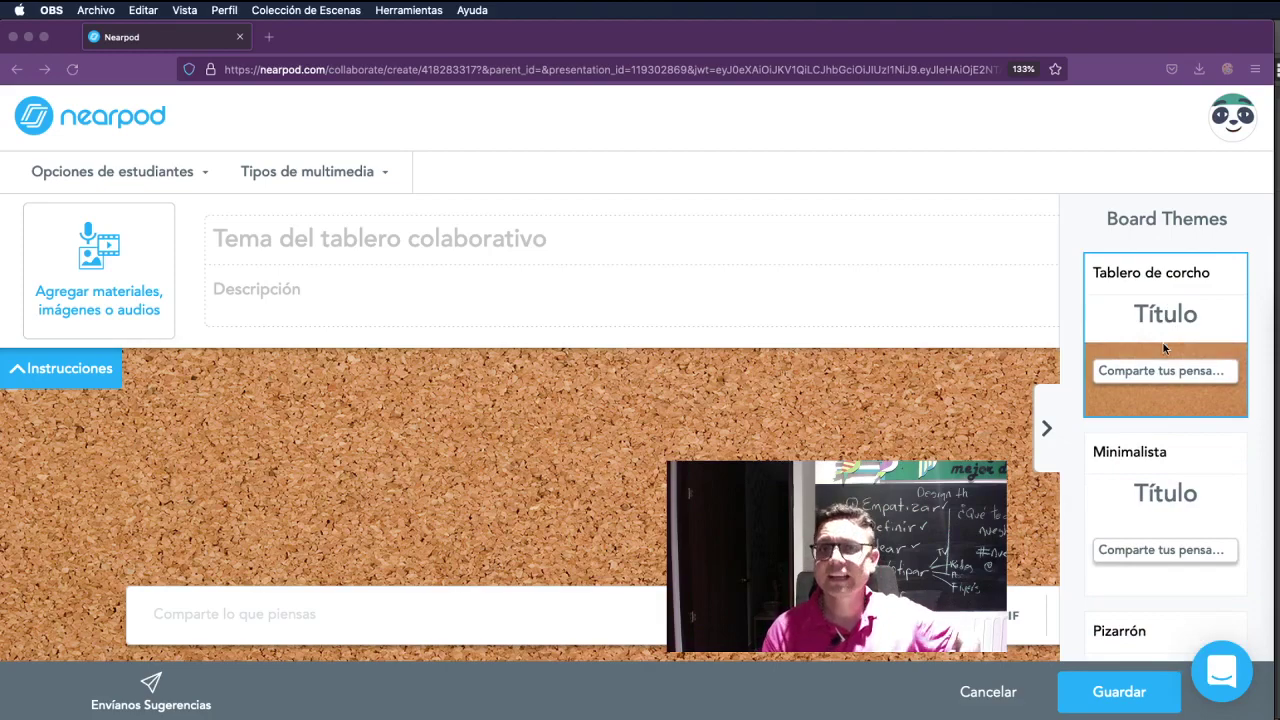
scroll(1138, 462, down, 7)
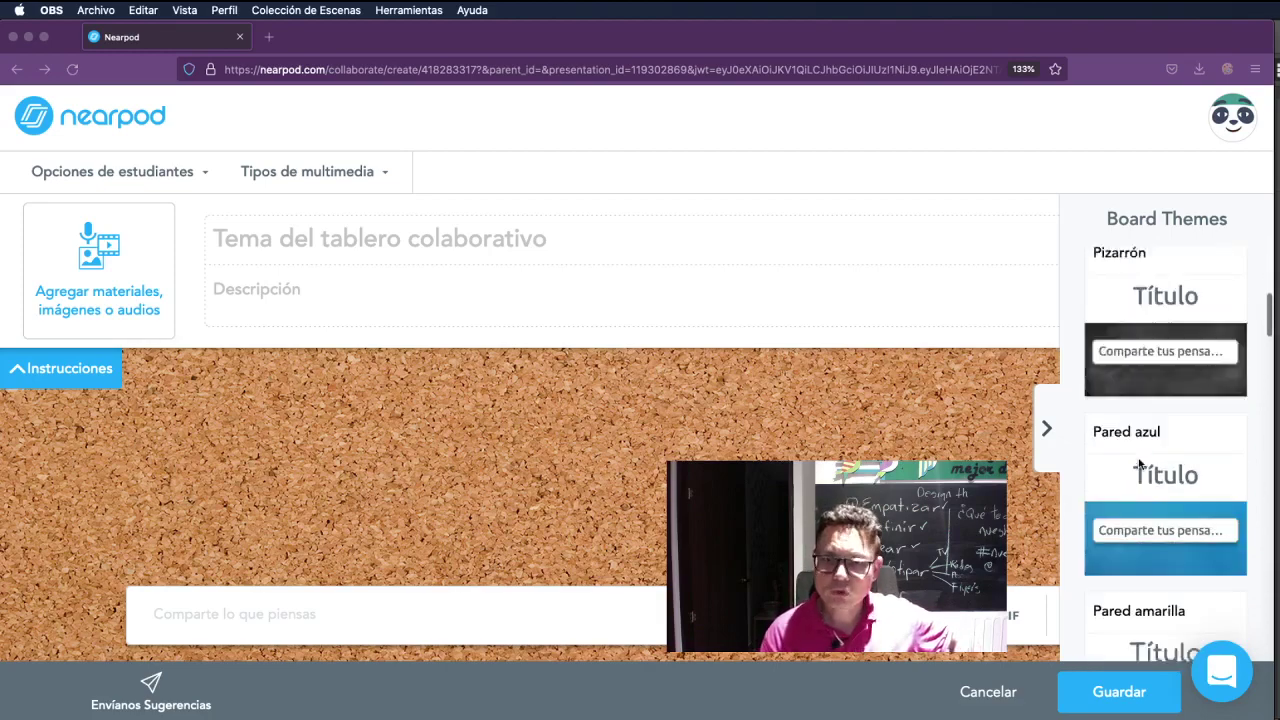
scroll(1140, 463, up, 6)
click(1140, 435)
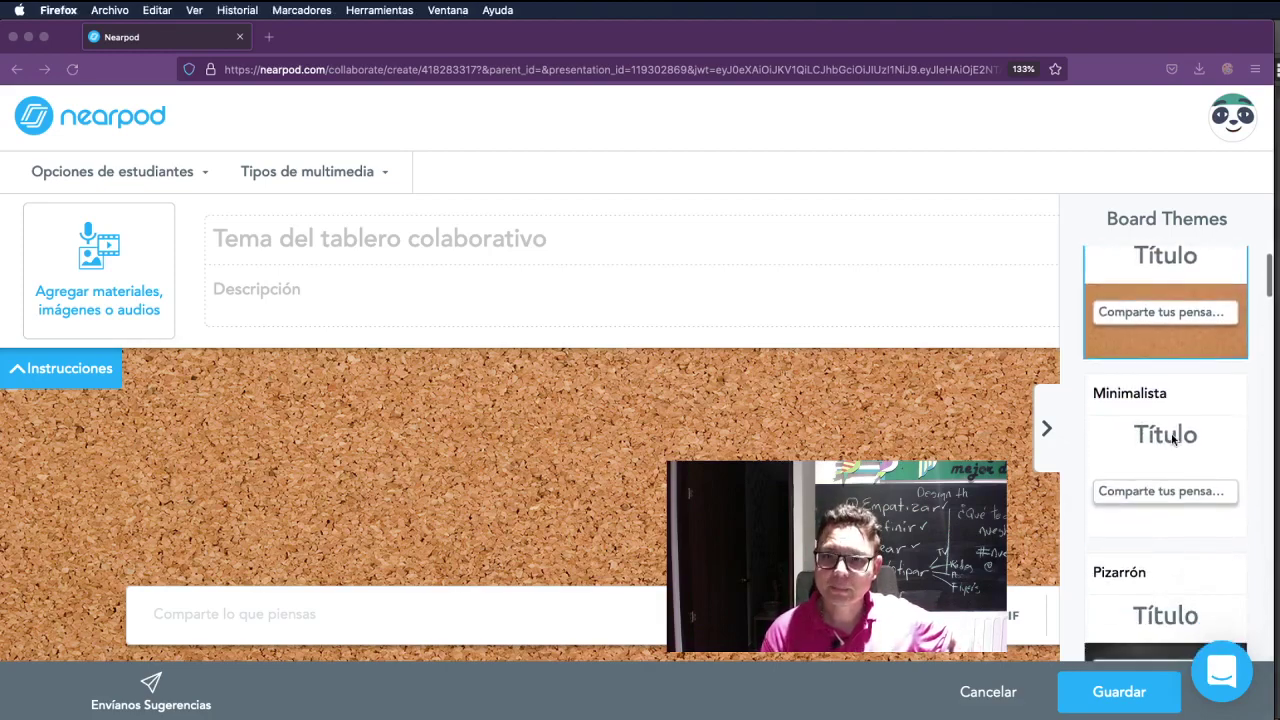
scroll(1170, 451, down, 8)
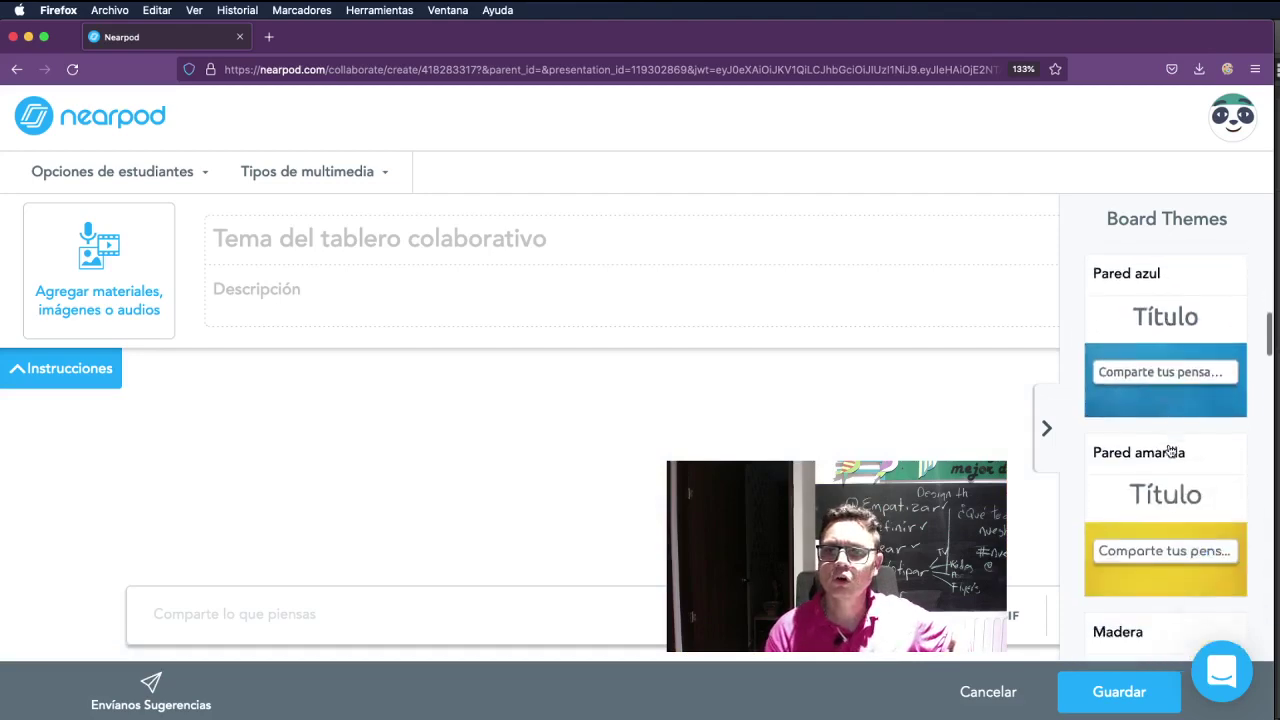
click(1172, 445)
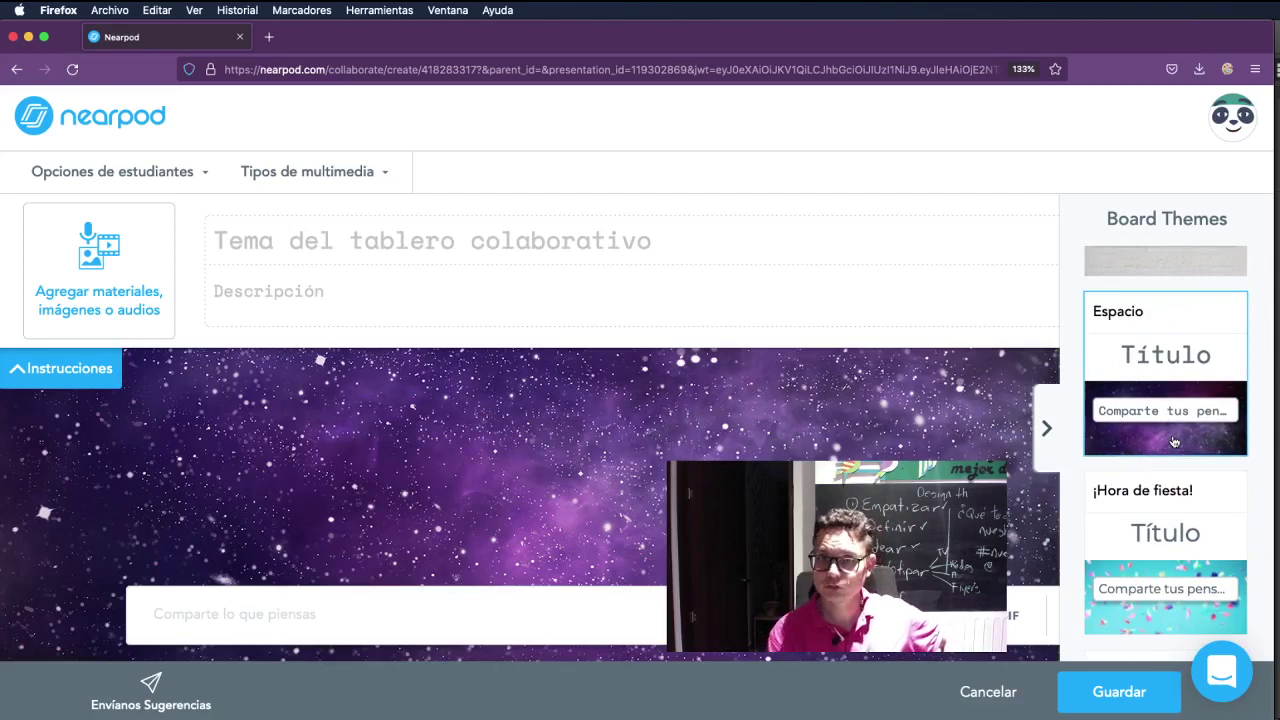
- Try ¡Hora de fiesta! and Debajo del agua, settle on Pizarrón, and collapse the themes panel
click(1140, 628)
scroll(1140, 628, down, 5)
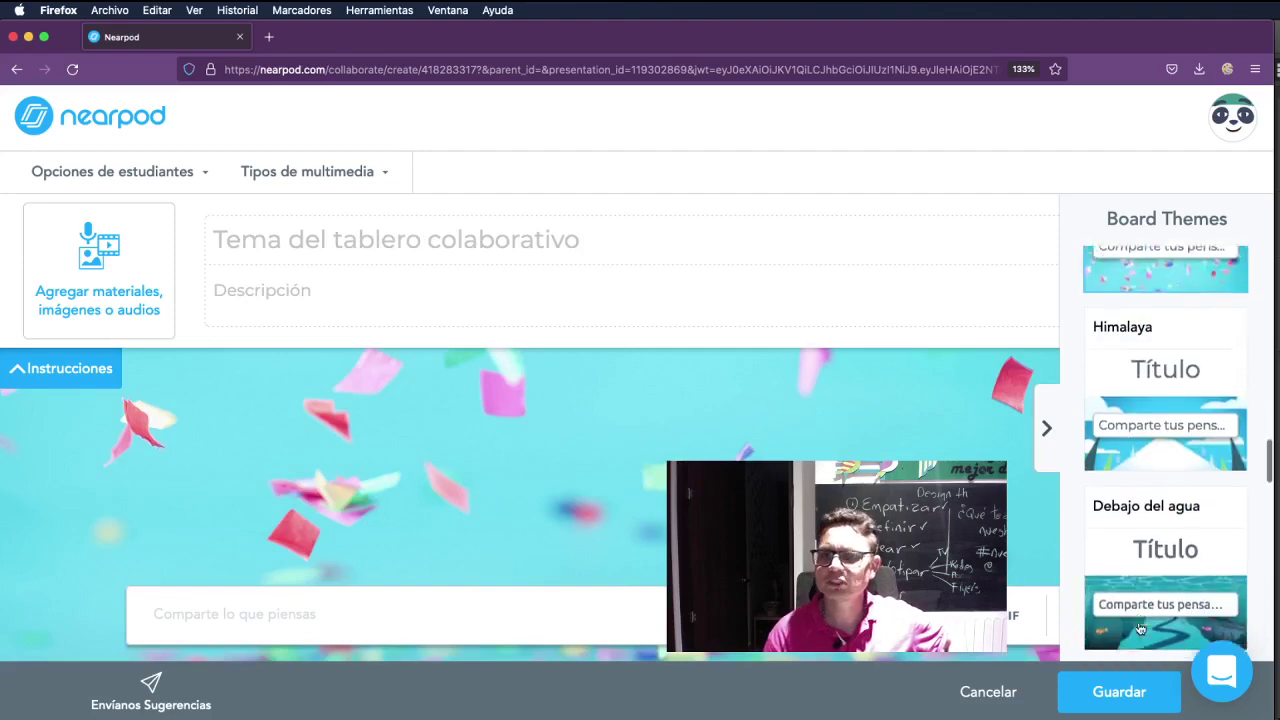
click(1157, 603)
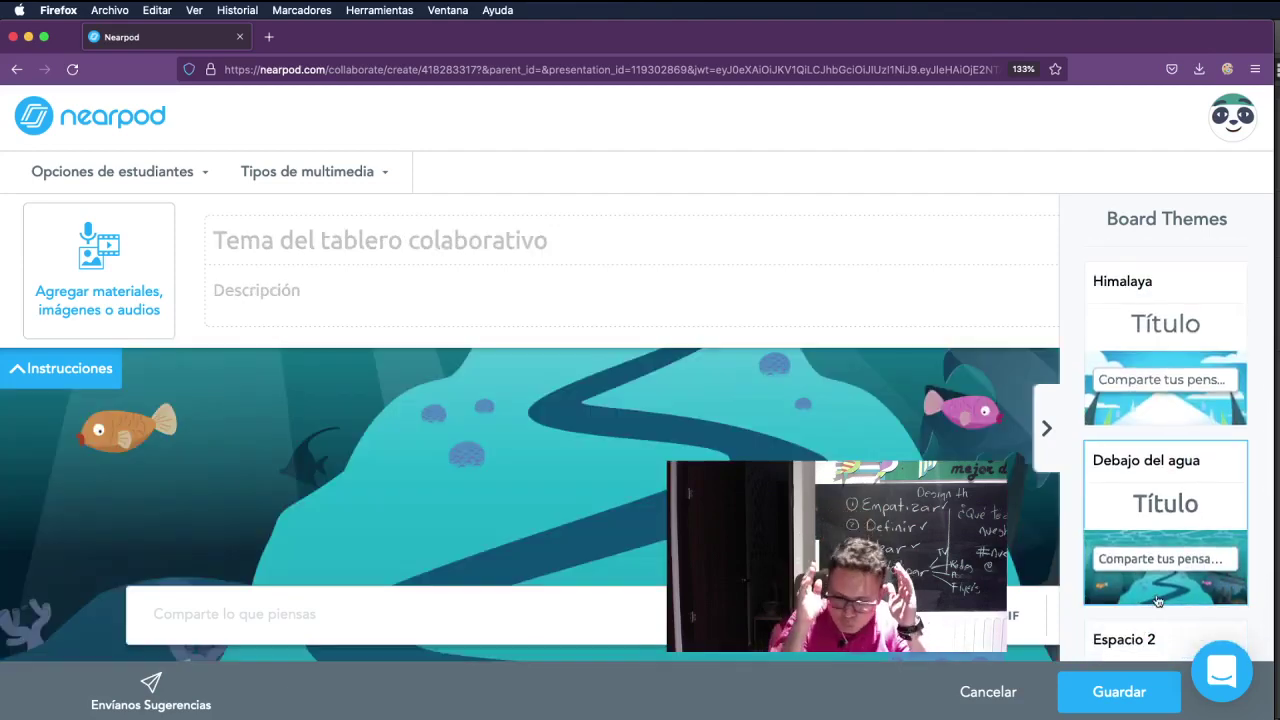
scroll(1157, 601, up, 10)
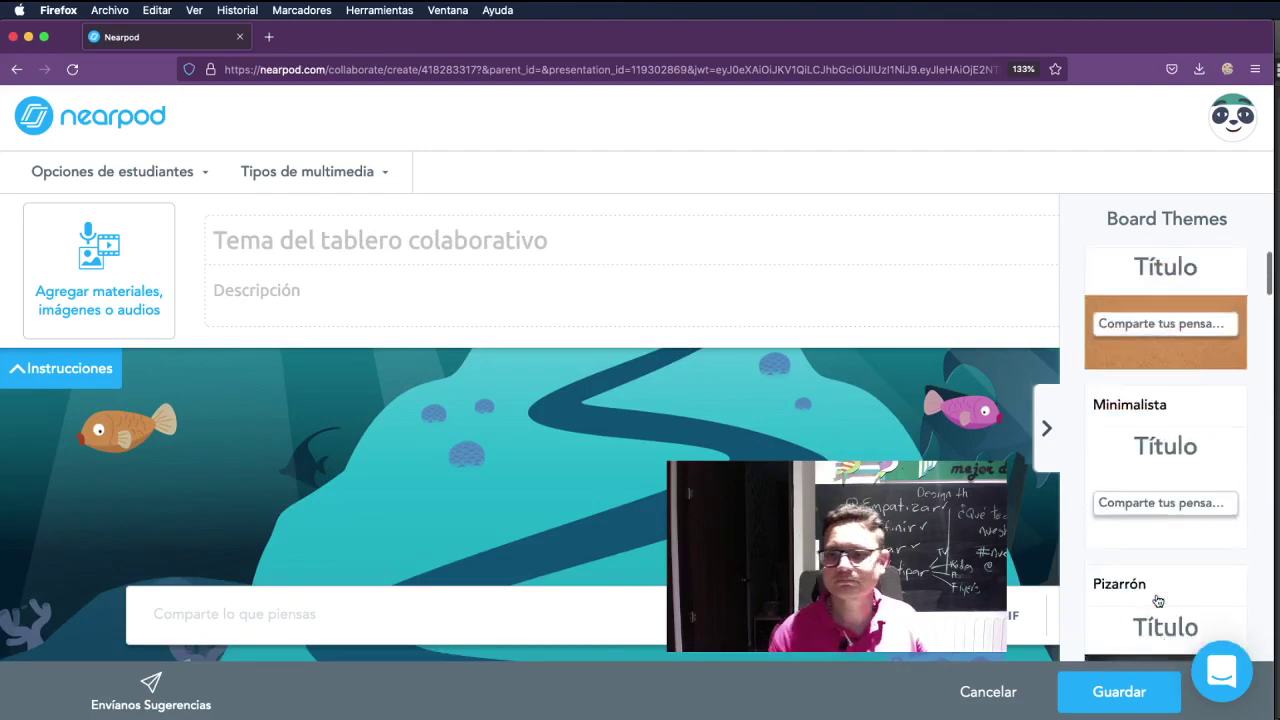
click(1177, 422)
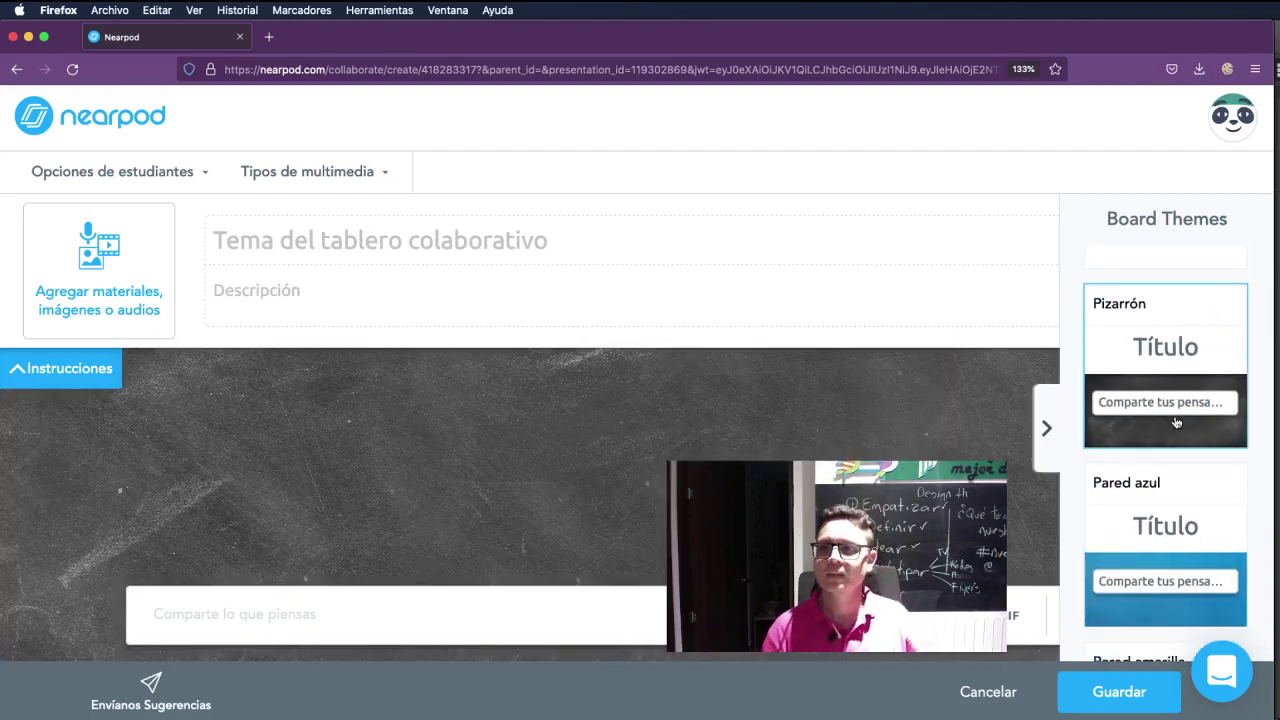
click(1055, 440)
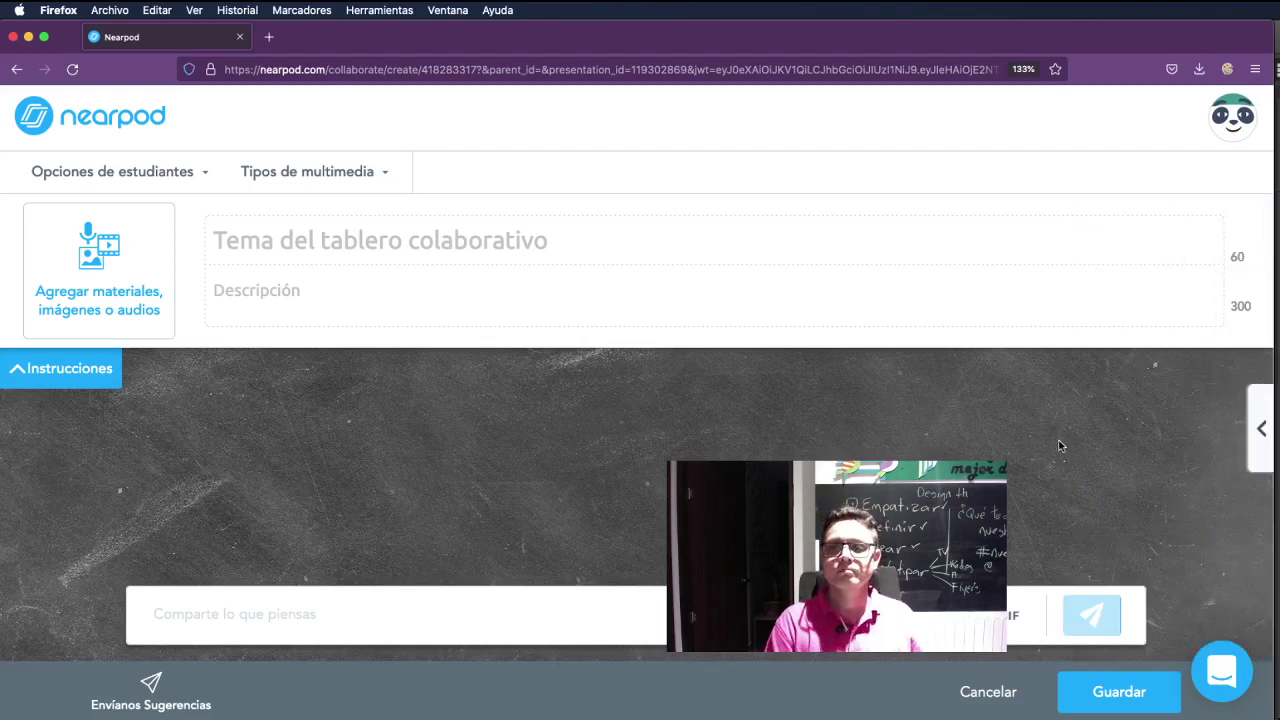
- Title the board '¿Qué entiendes por Storytelling?' and add a description asking students to explain storytelling
click(266, 232)
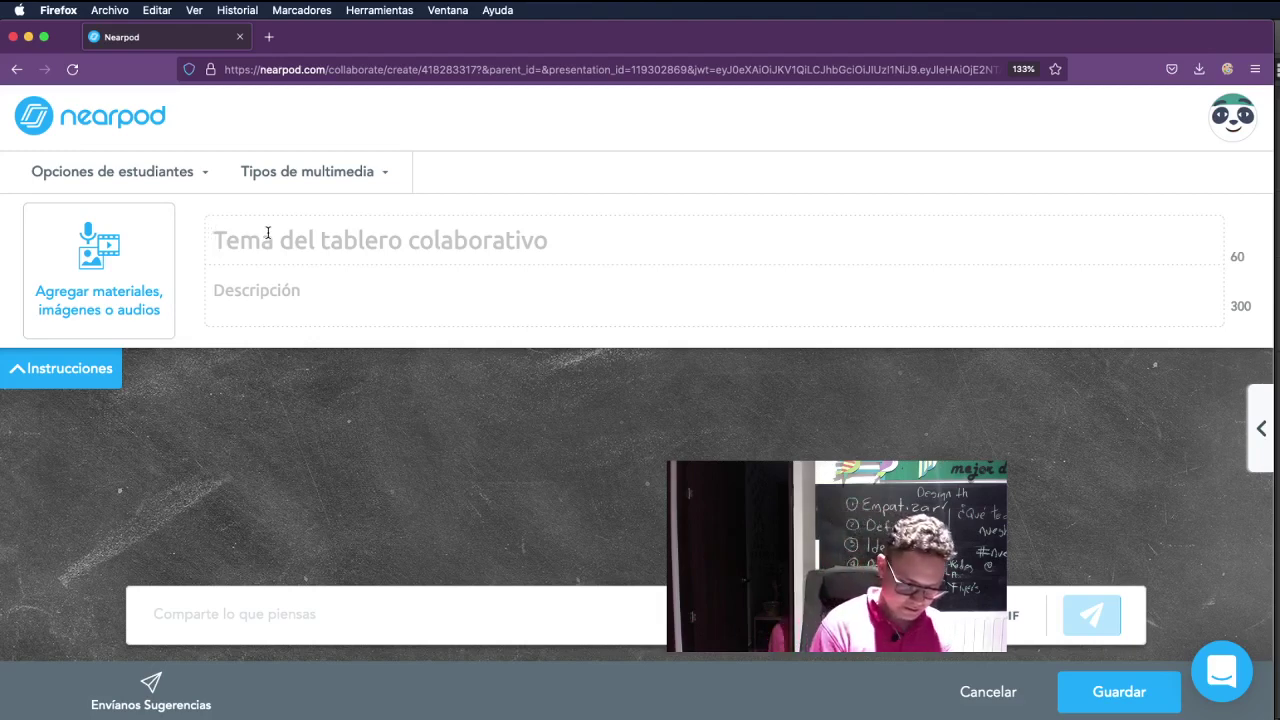
text(¿Qu´)
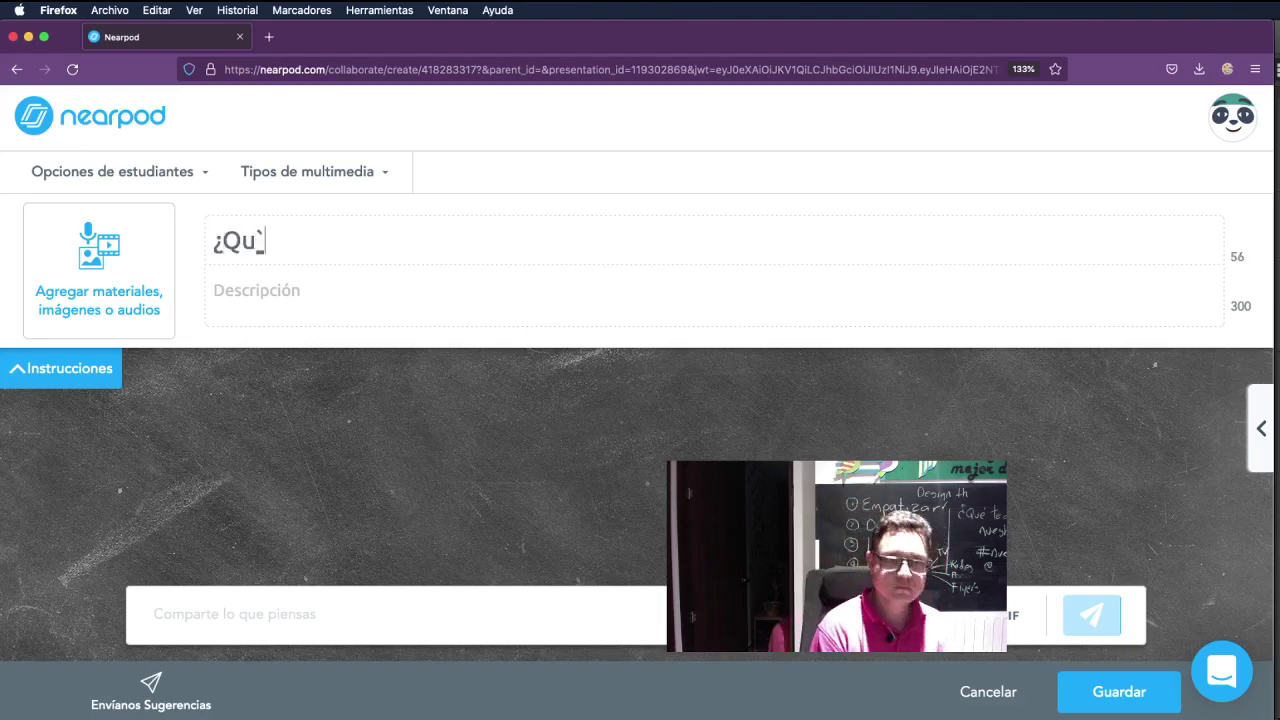
text(é entiende)
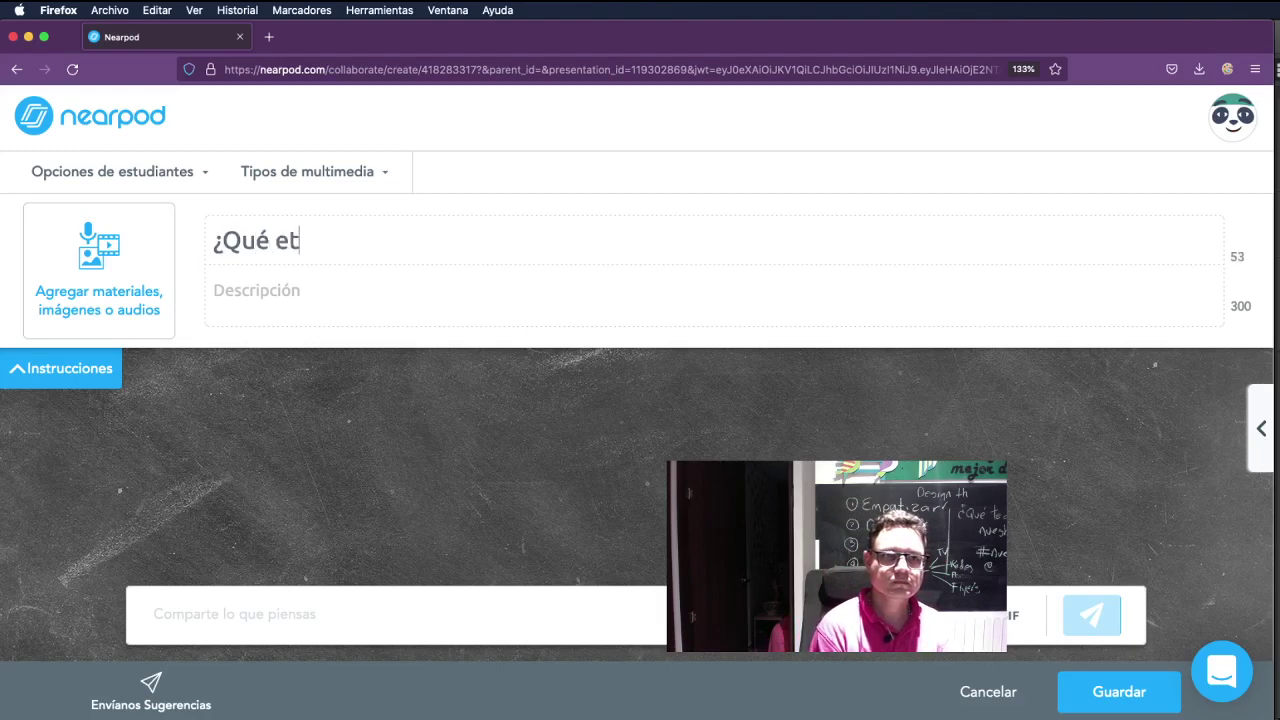
text(s por)
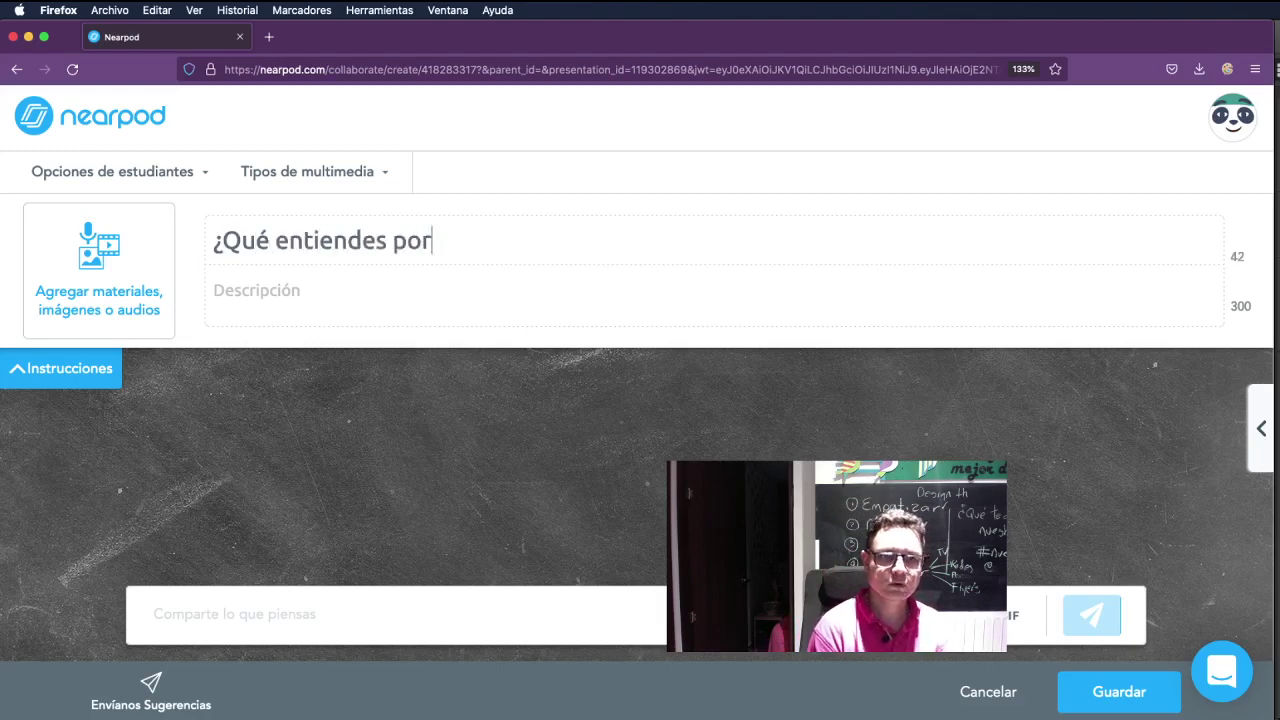
text( Storytel)
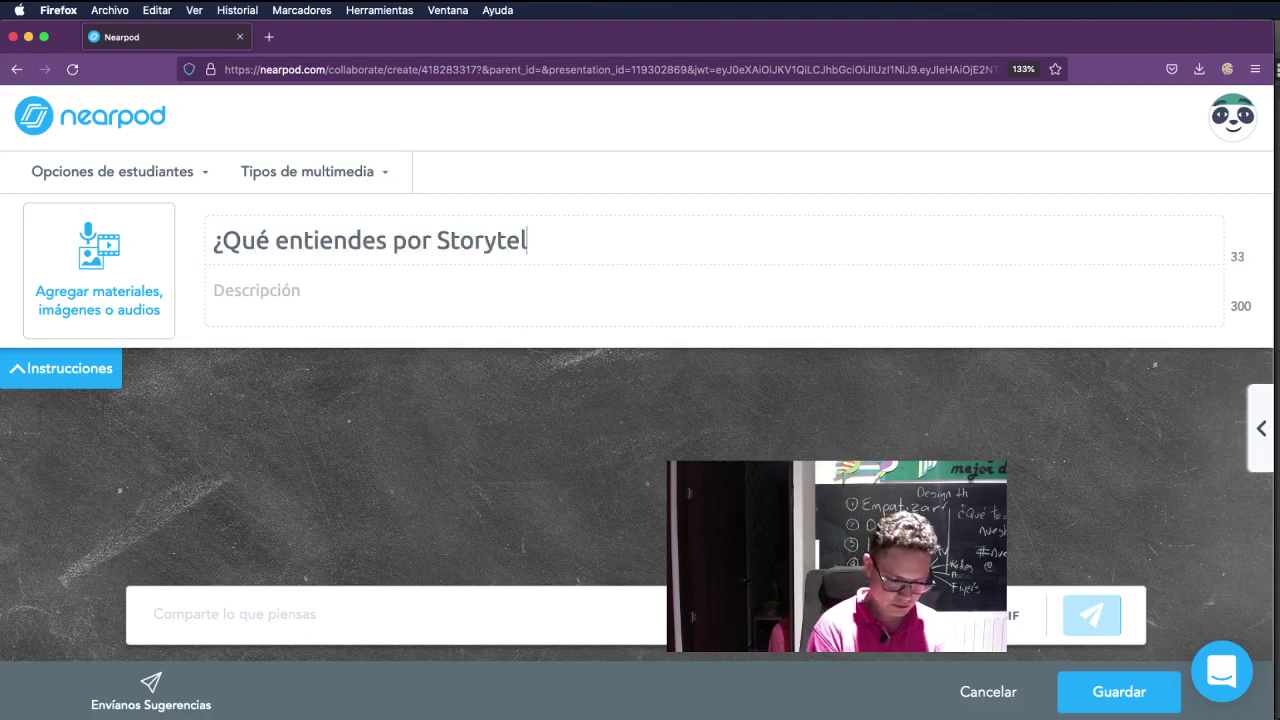
text(ling?)
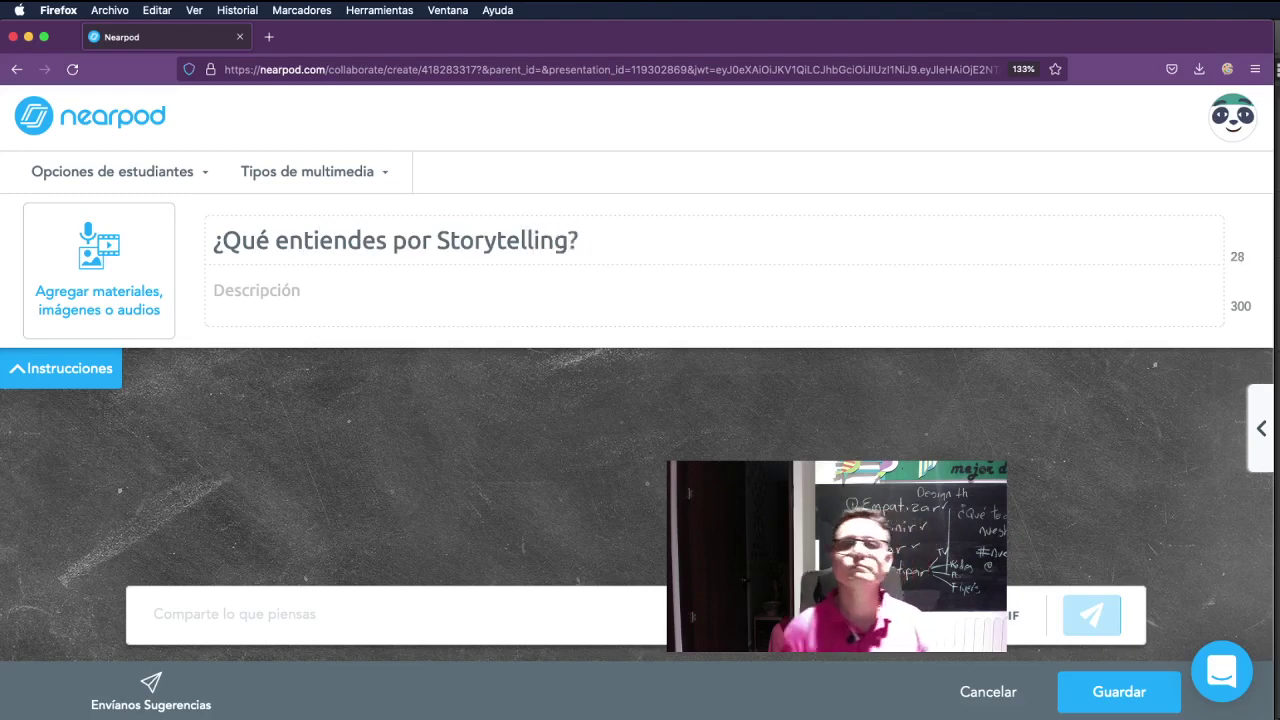
click(322, 281)
text(Por )
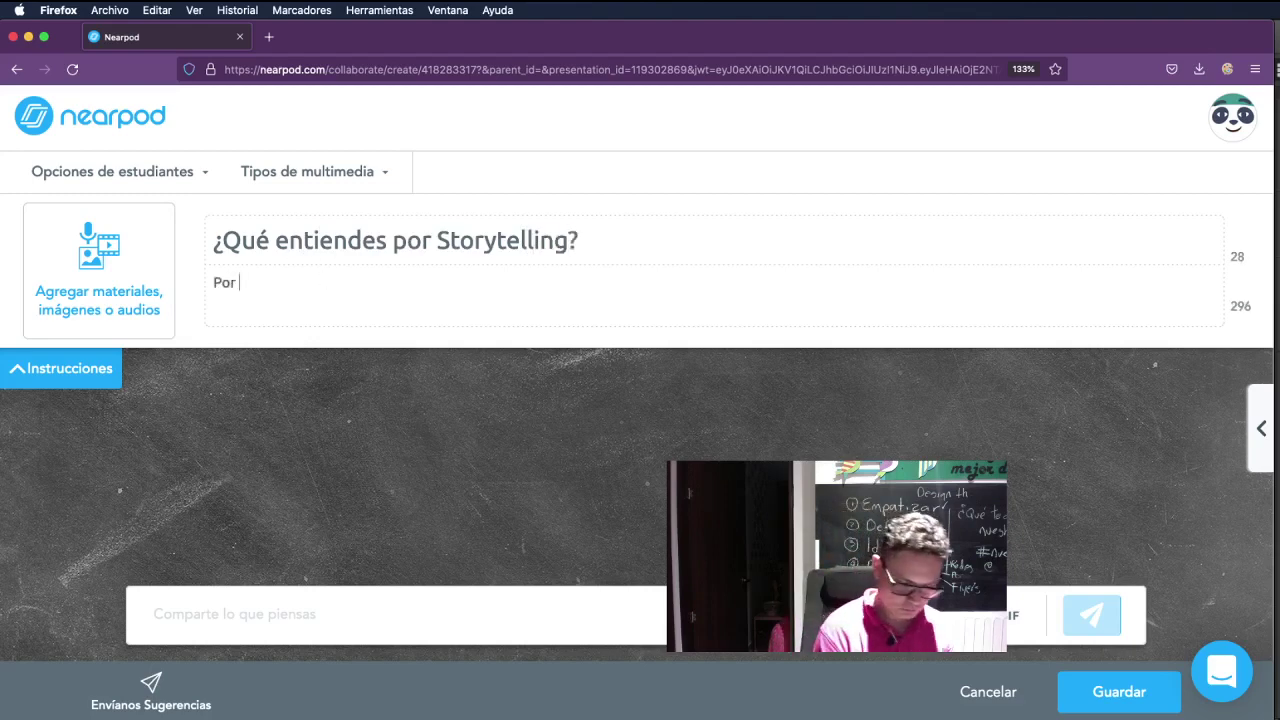
text(favor describ)
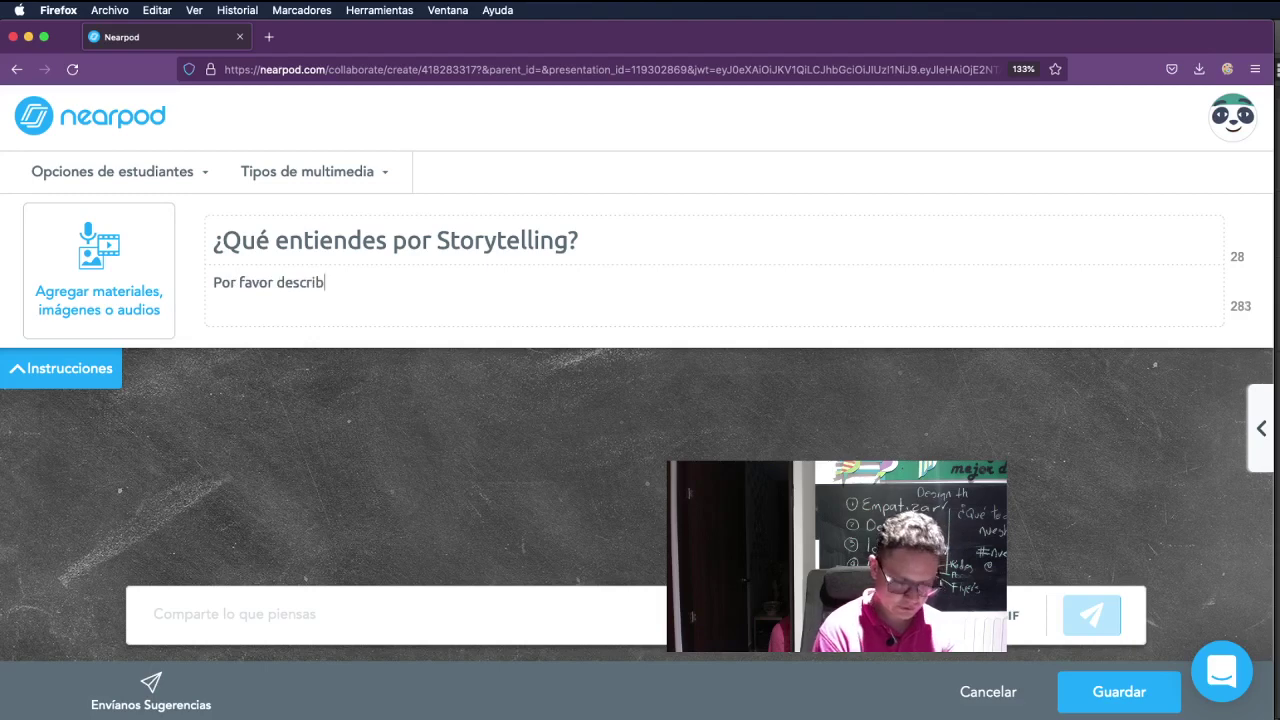
text(a con sus palabras lo que )
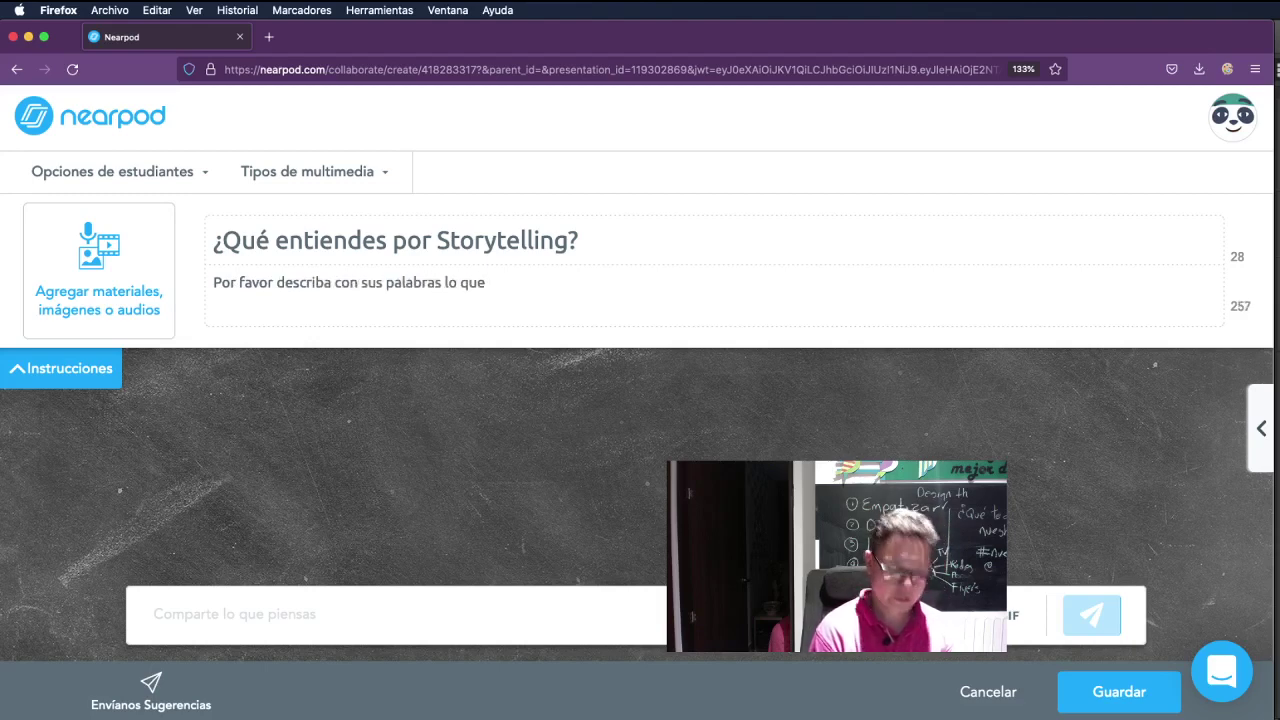
text(entiende por el c)
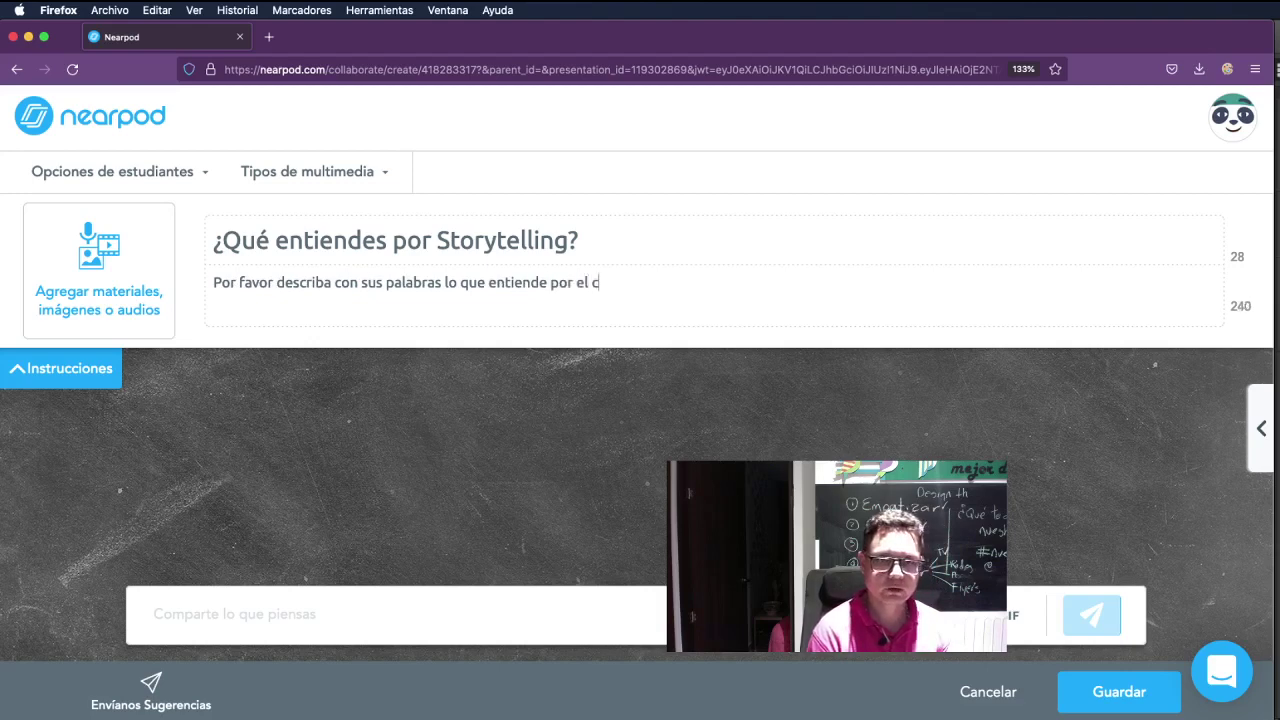
text(oncepto de )
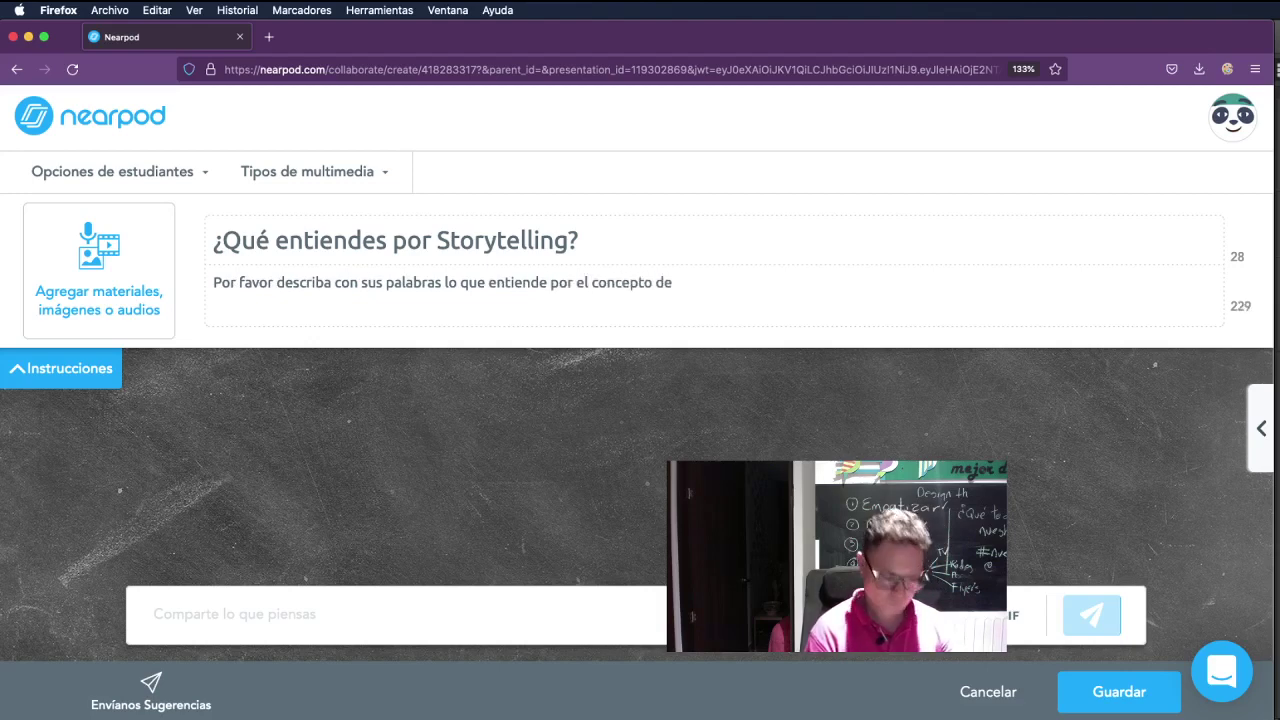
text(story)
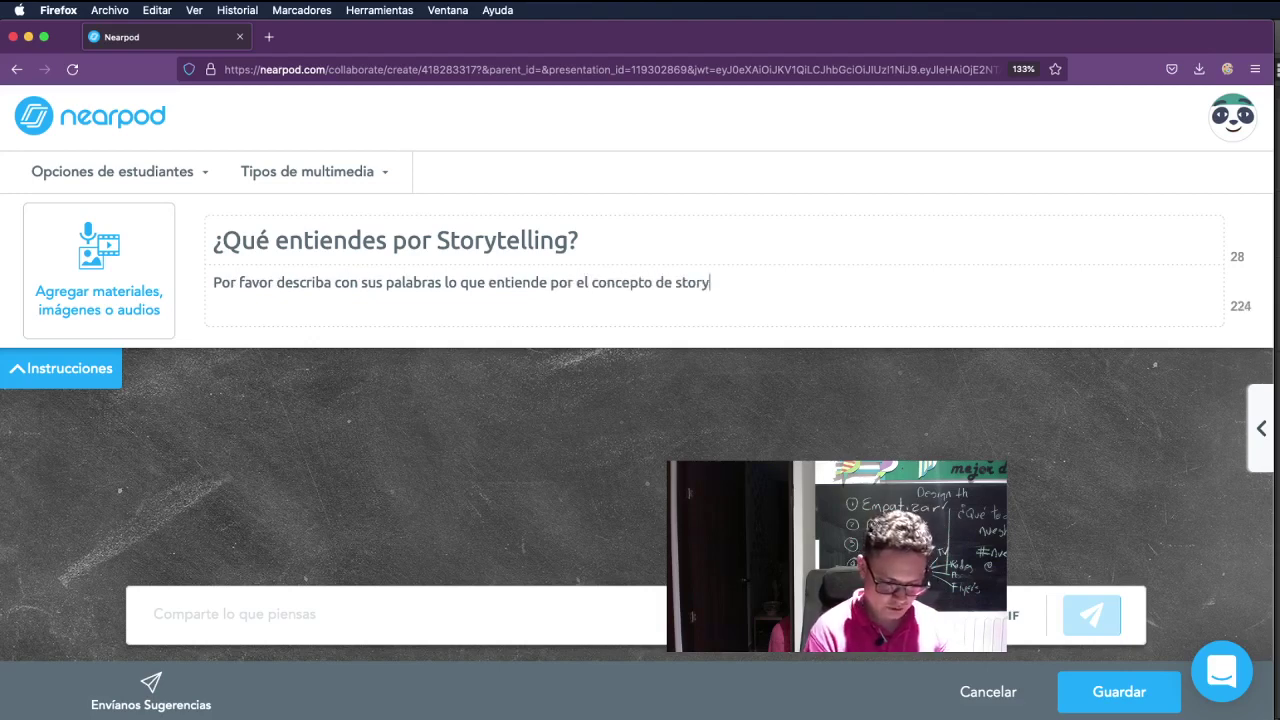
text(telling.)
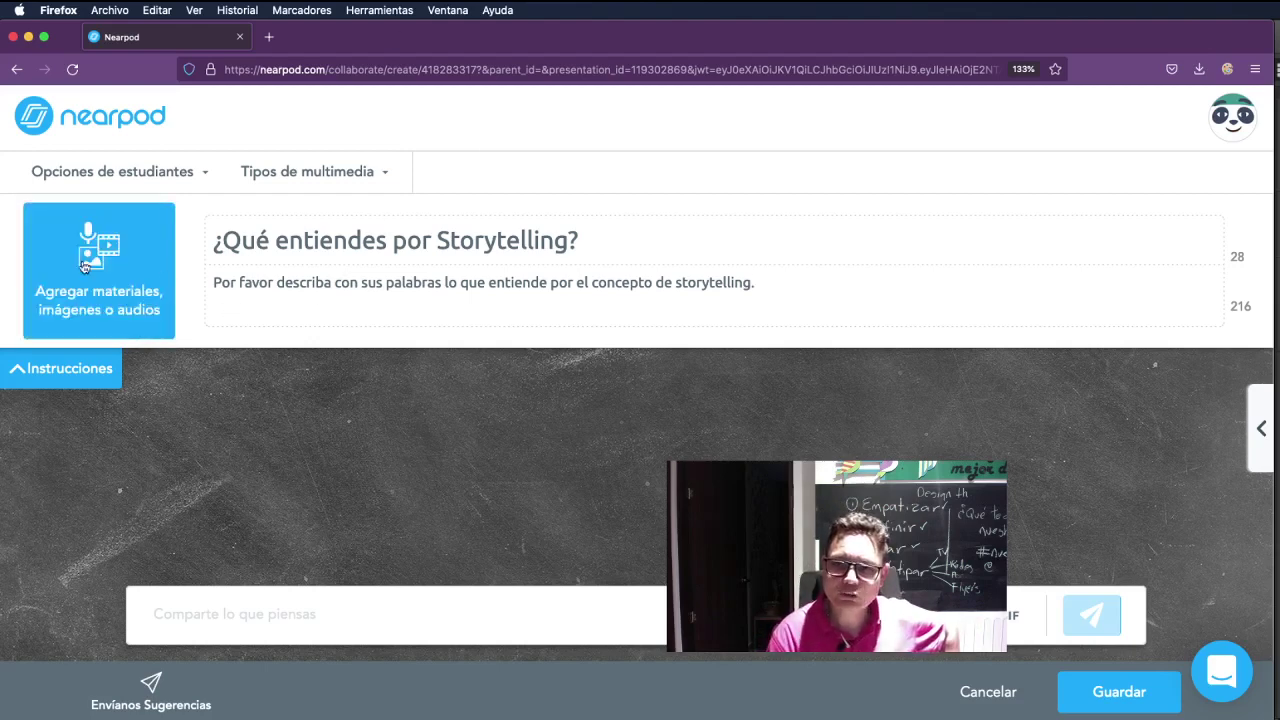
- Review the Agregar materiales media options without adding any, then save the board as slide 1
click(103, 287)
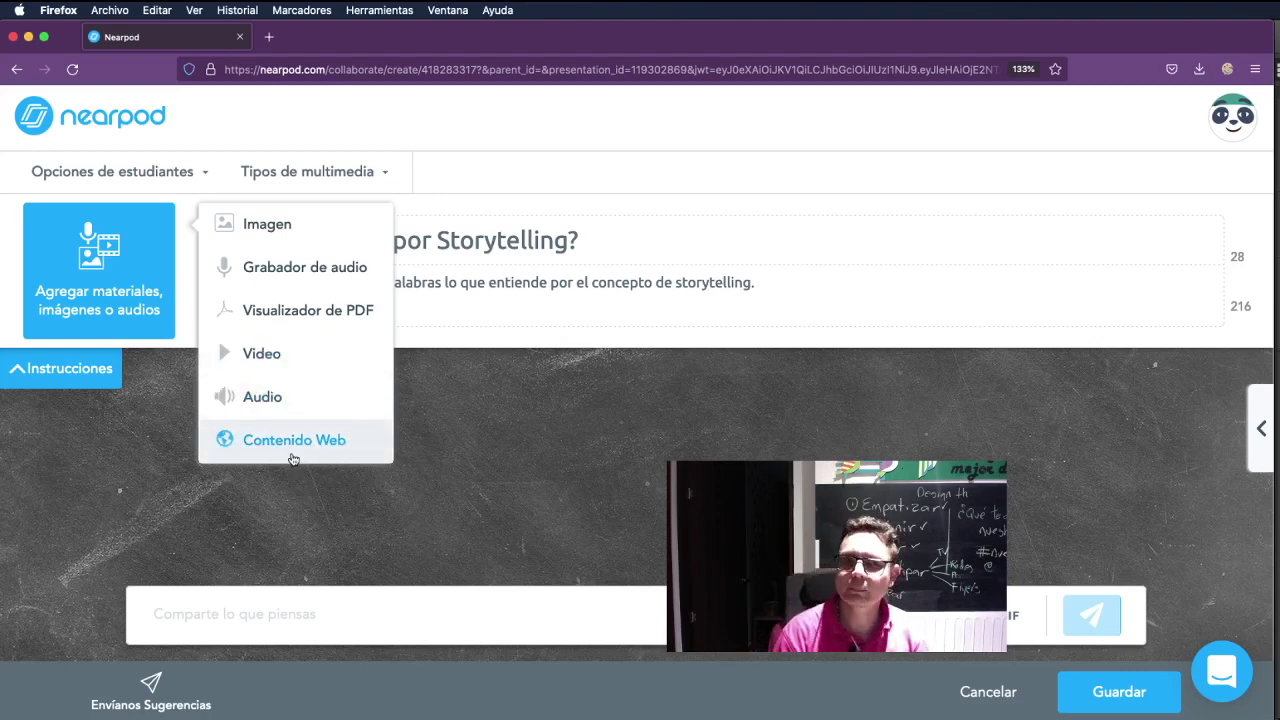
click(423, 543)
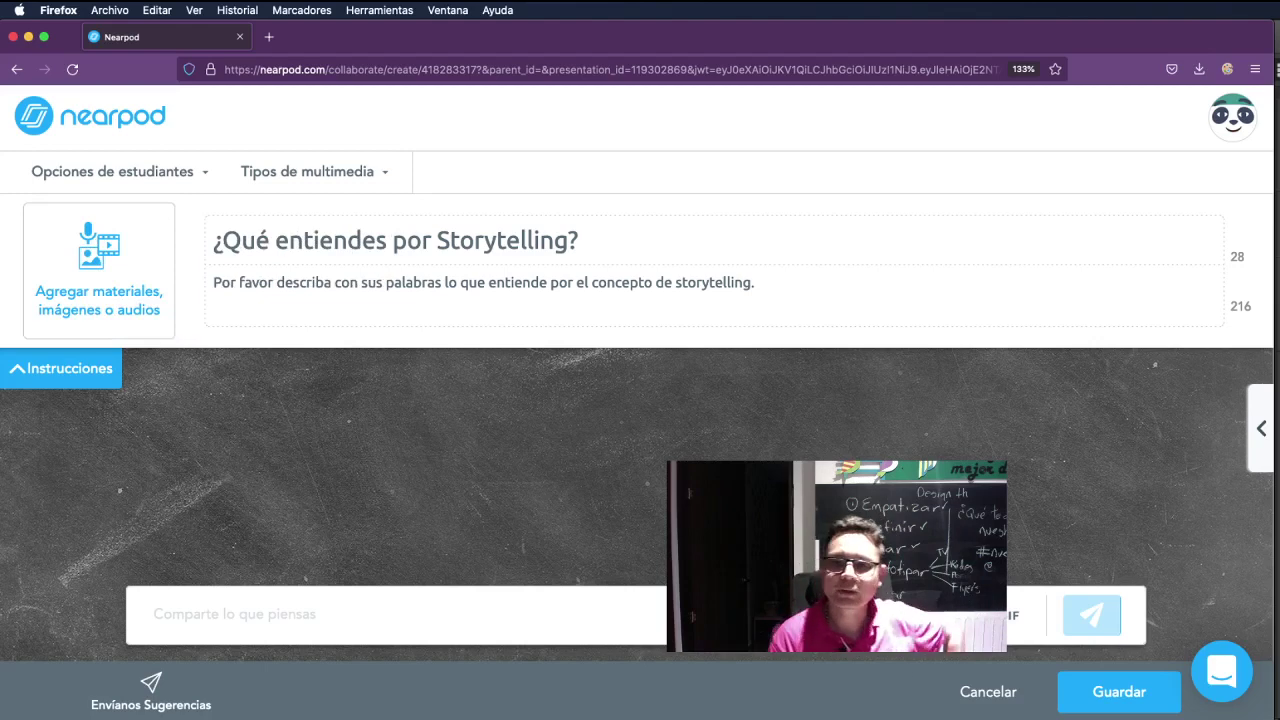
click(1139, 696)
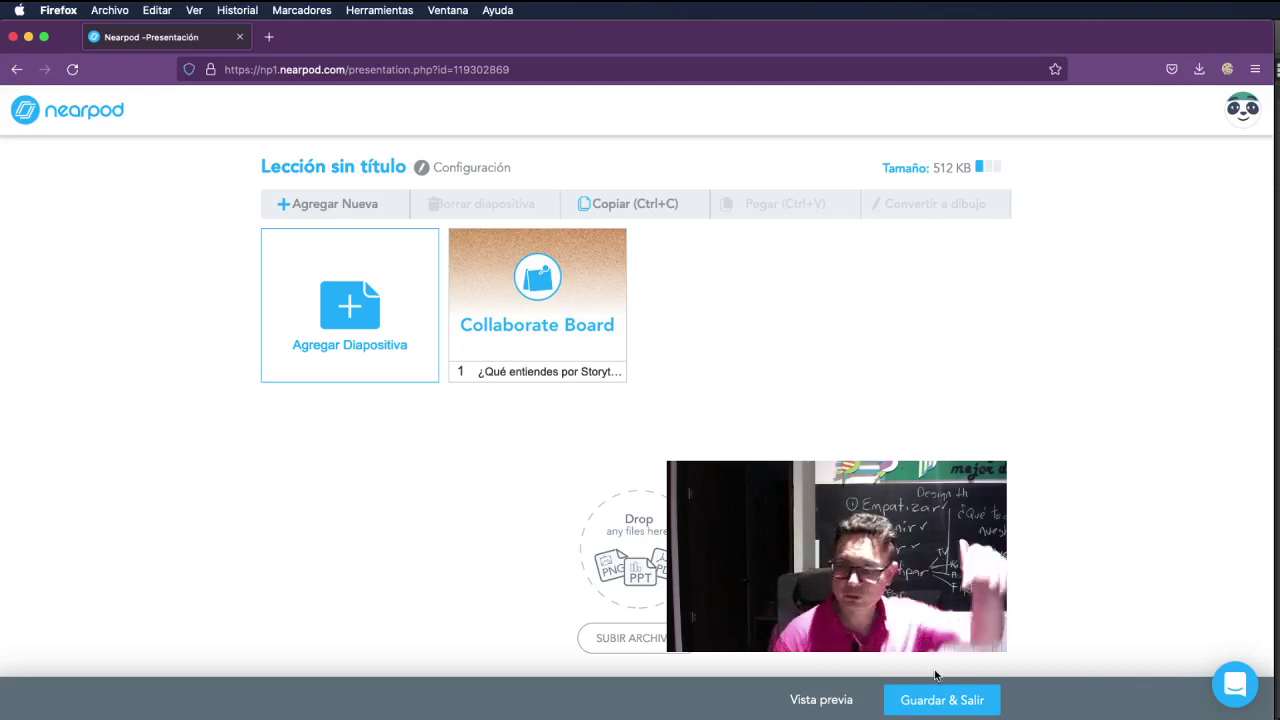
- Save the untitled lesson and exit to the Mis Lecciones library with Guardar & Salir
click(933, 702)
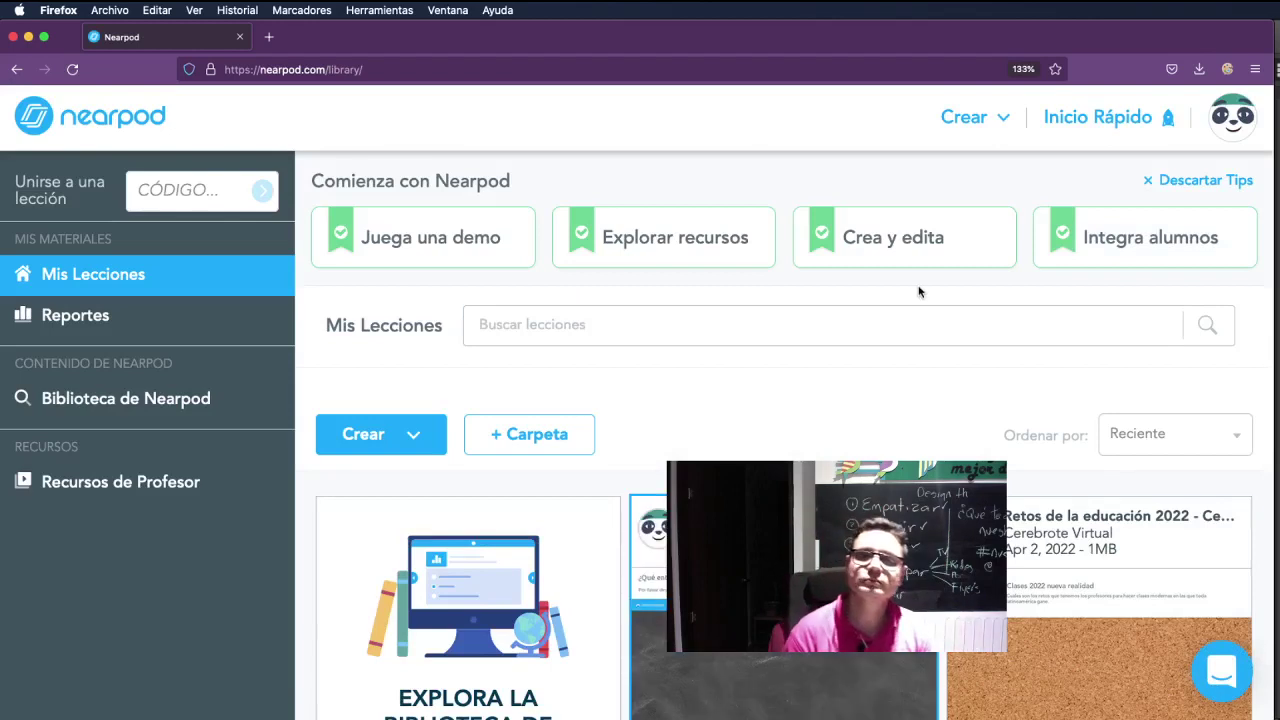
scroll(1100, 600, down, 2)
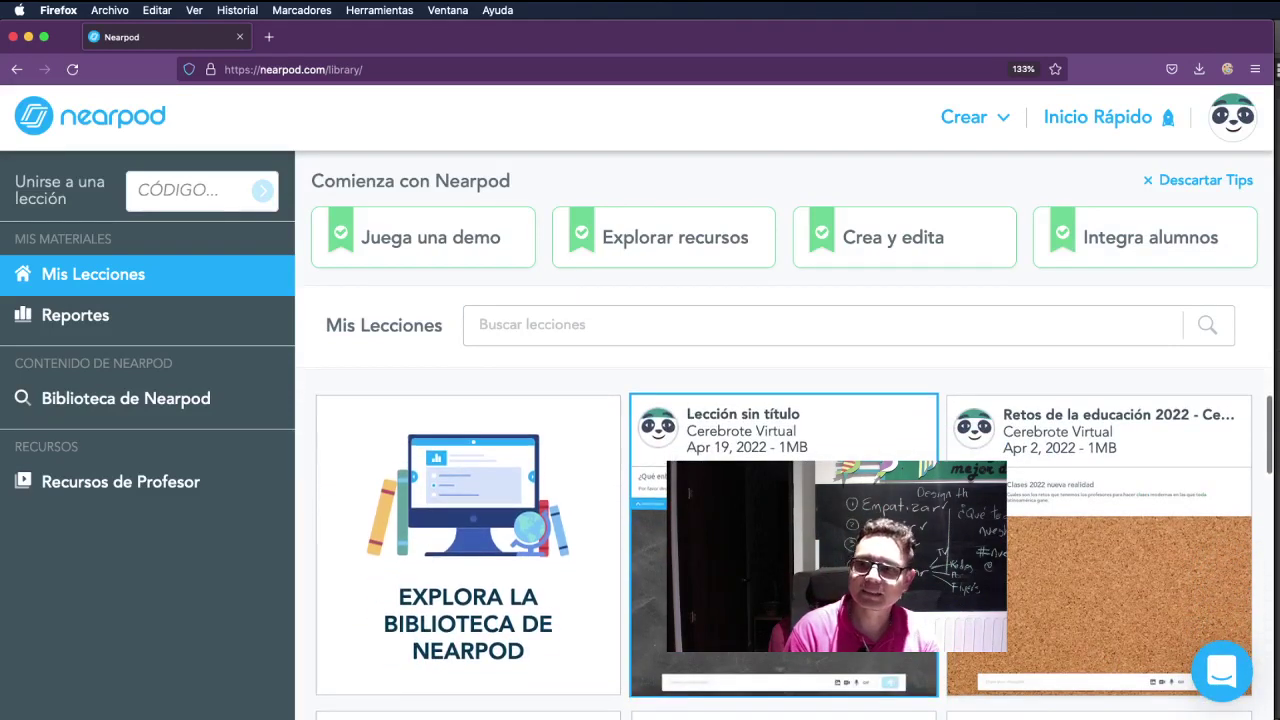
key(super+Tab)
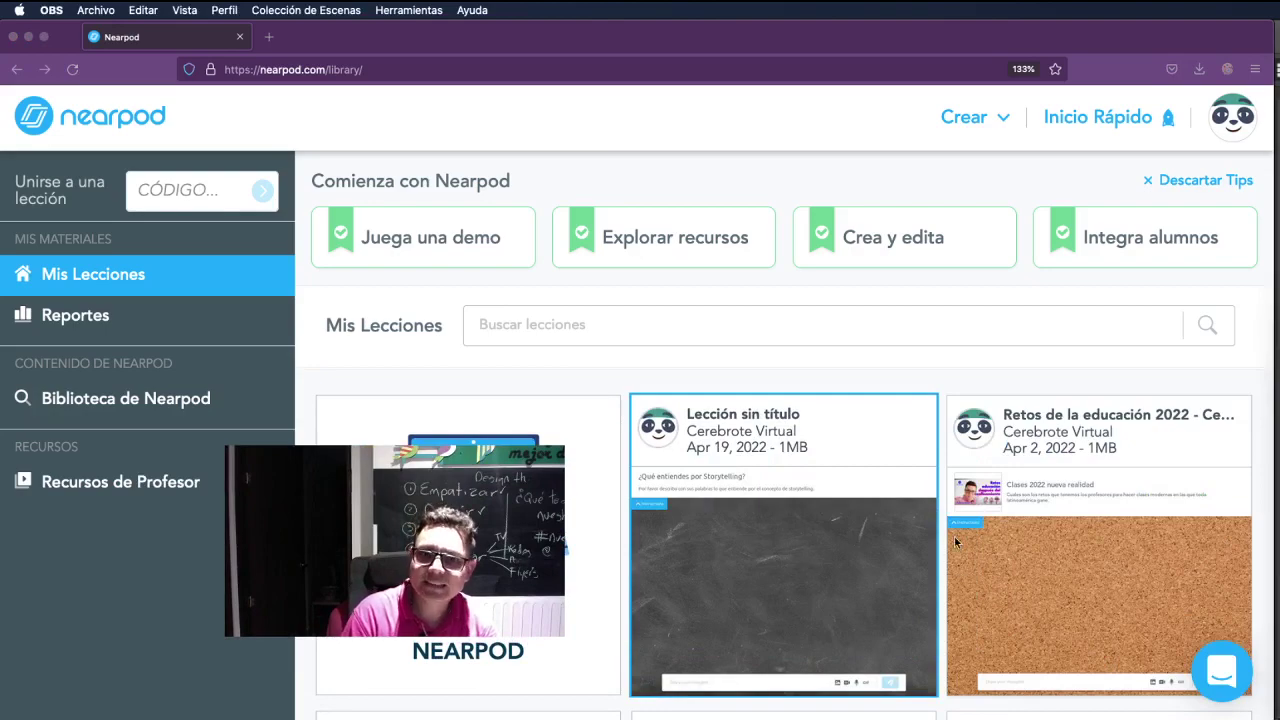
key(super+Tab)
scroll(943, 545, down, 10)
scroll(940, 545, up, 10)
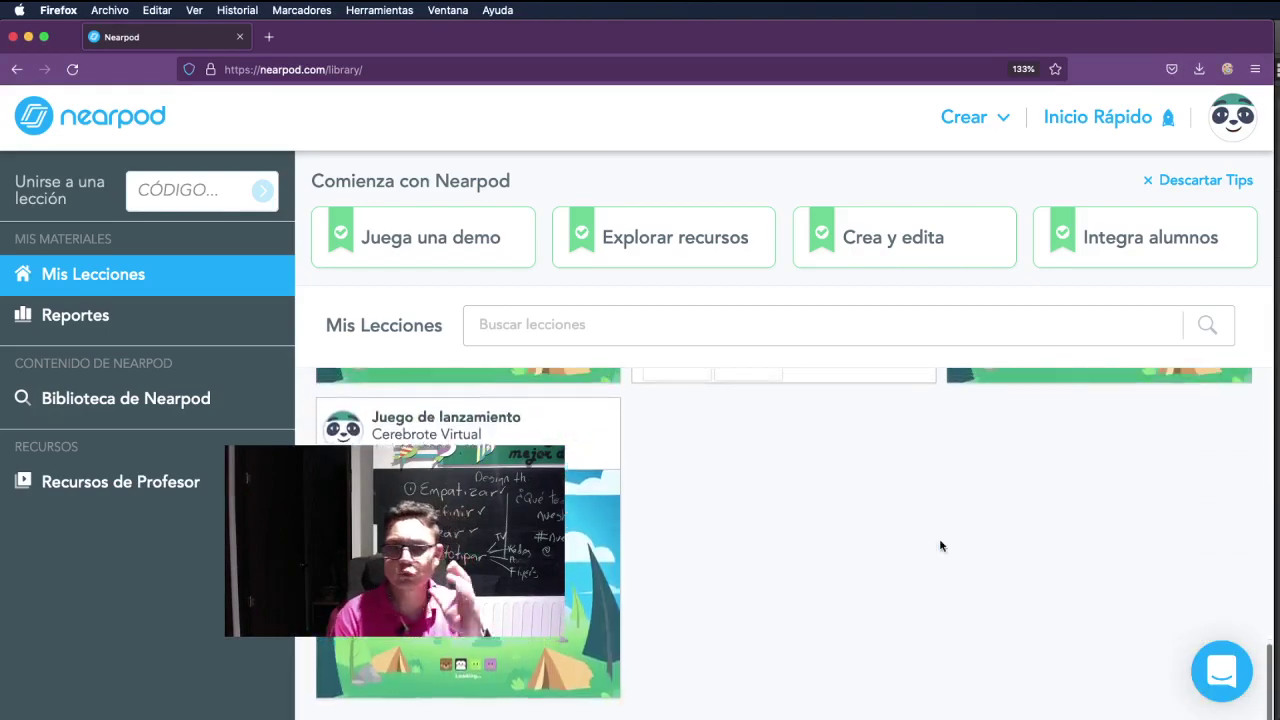
scroll(940, 545, up, 5)
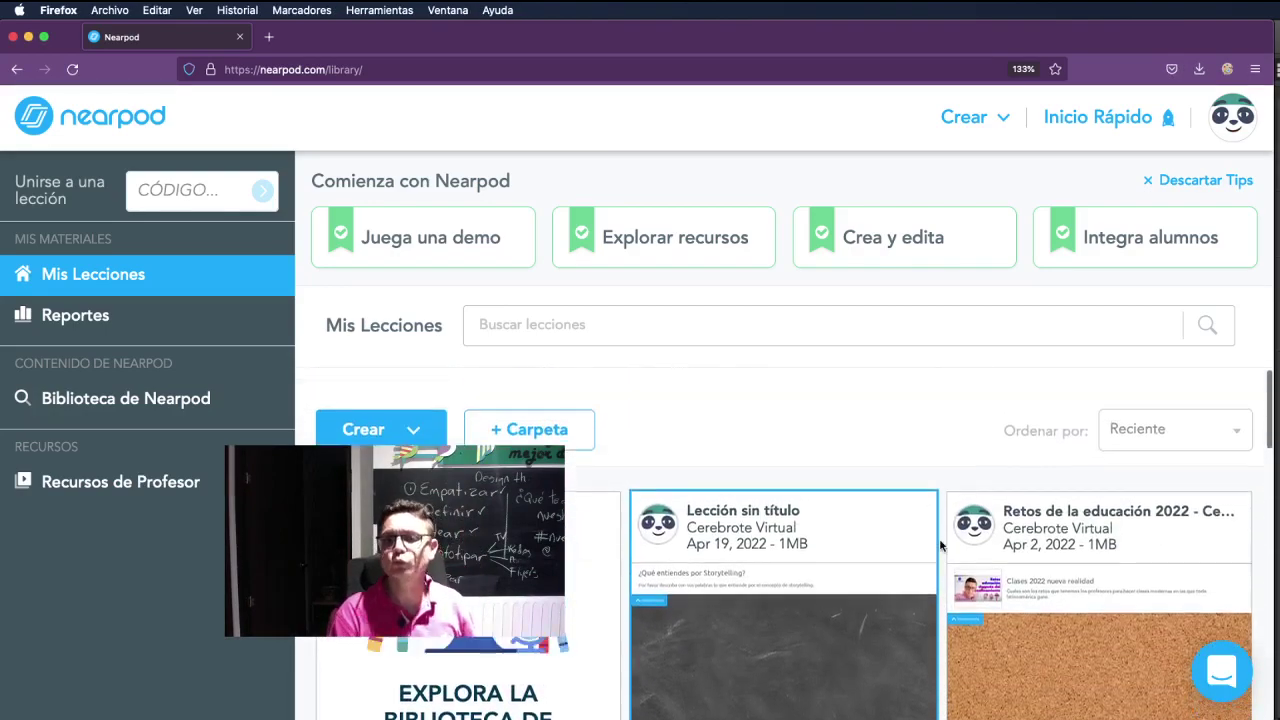
scroll(940, 545, down, 2)
scroll(940, 545, up, 2)
scroll(940, 545, down, 2)
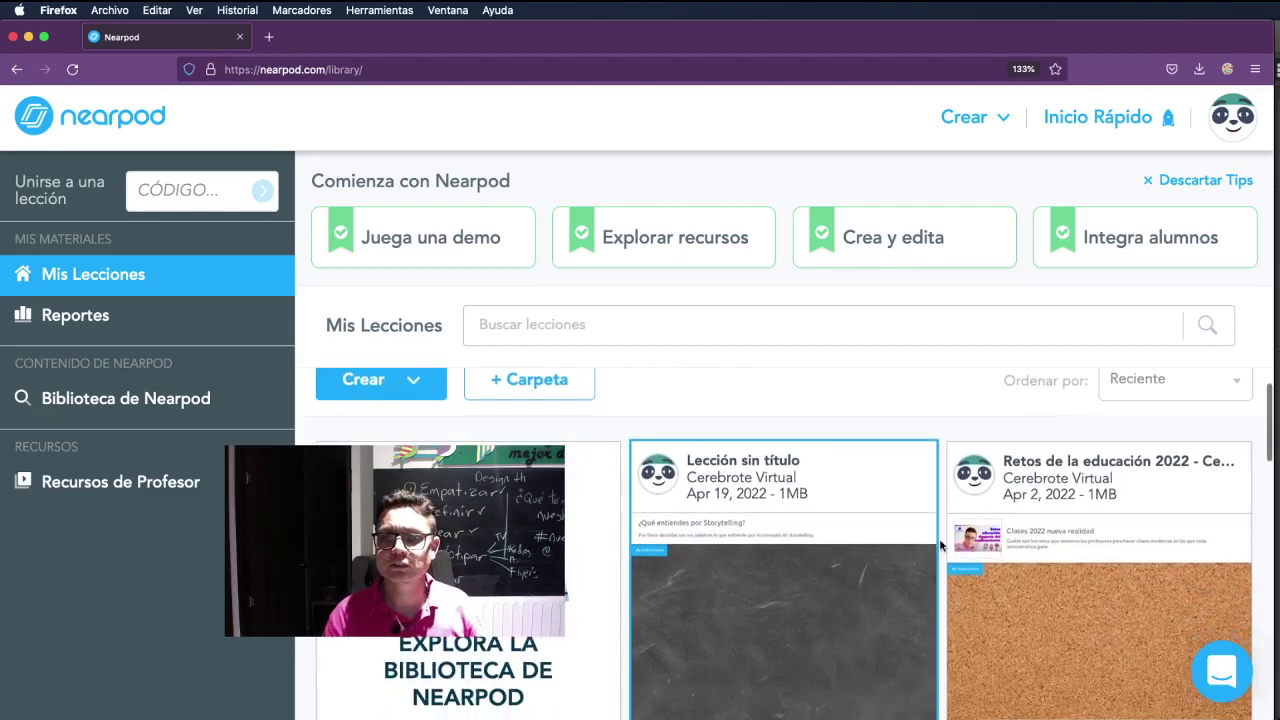
scroll(563, 437, up, 1)
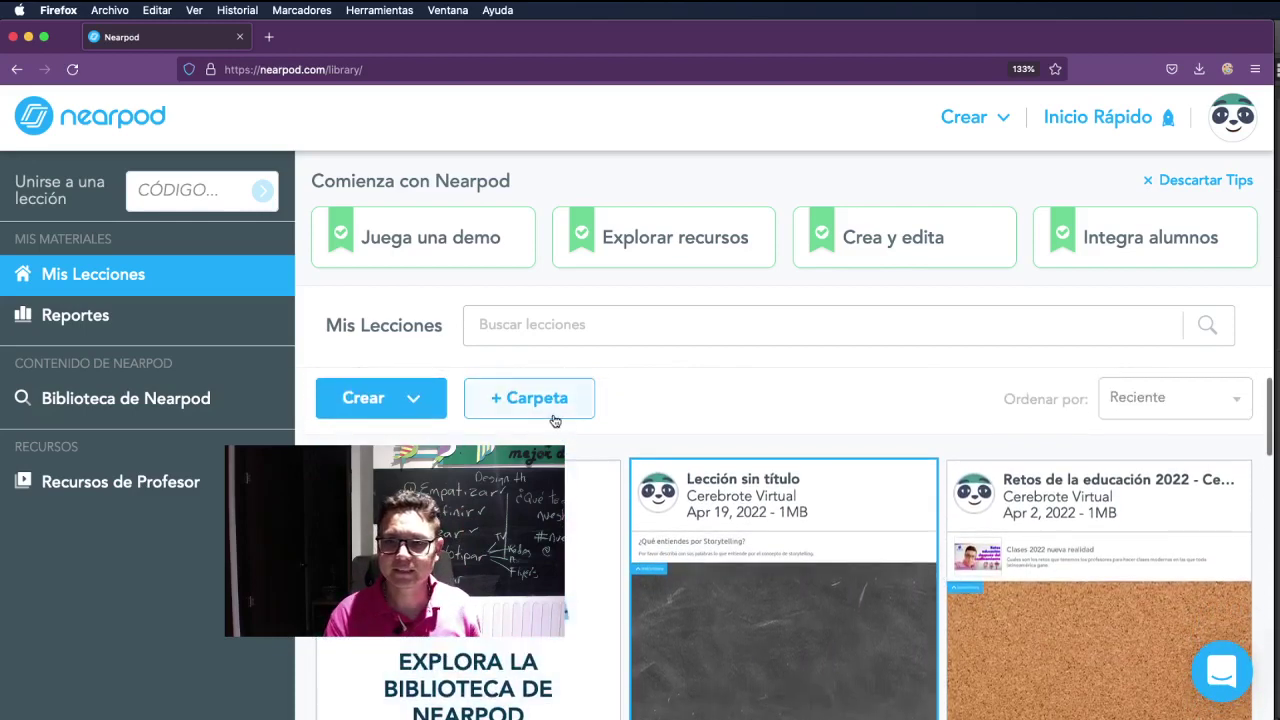
scroll(933, 485, down, 2)
scroll(933, 485, down, 1)
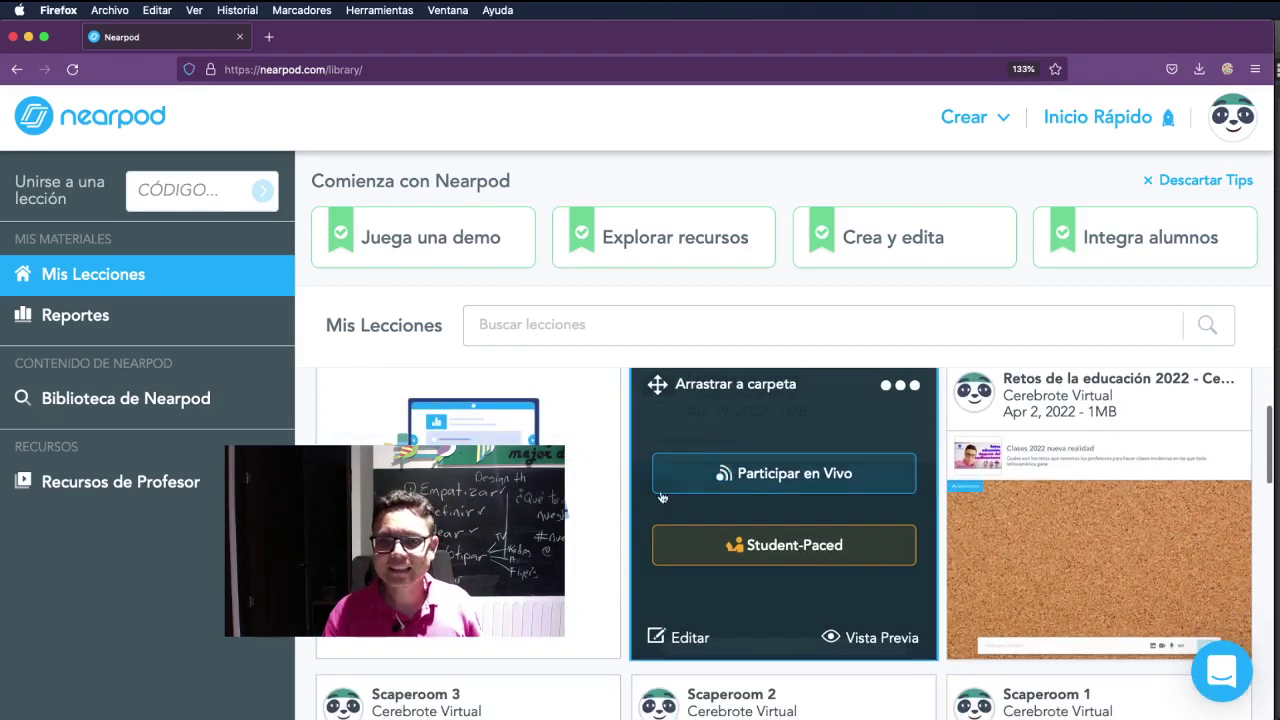
mouse_move(900, 630)
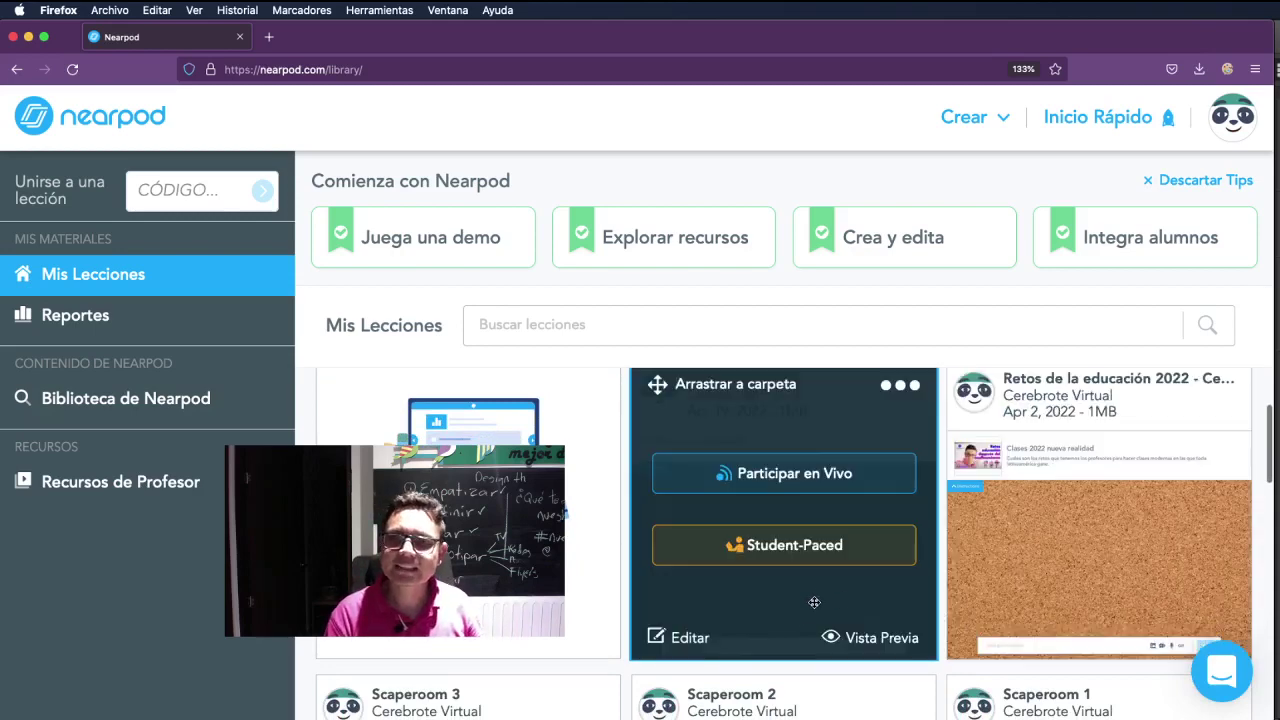
click(899, 387)
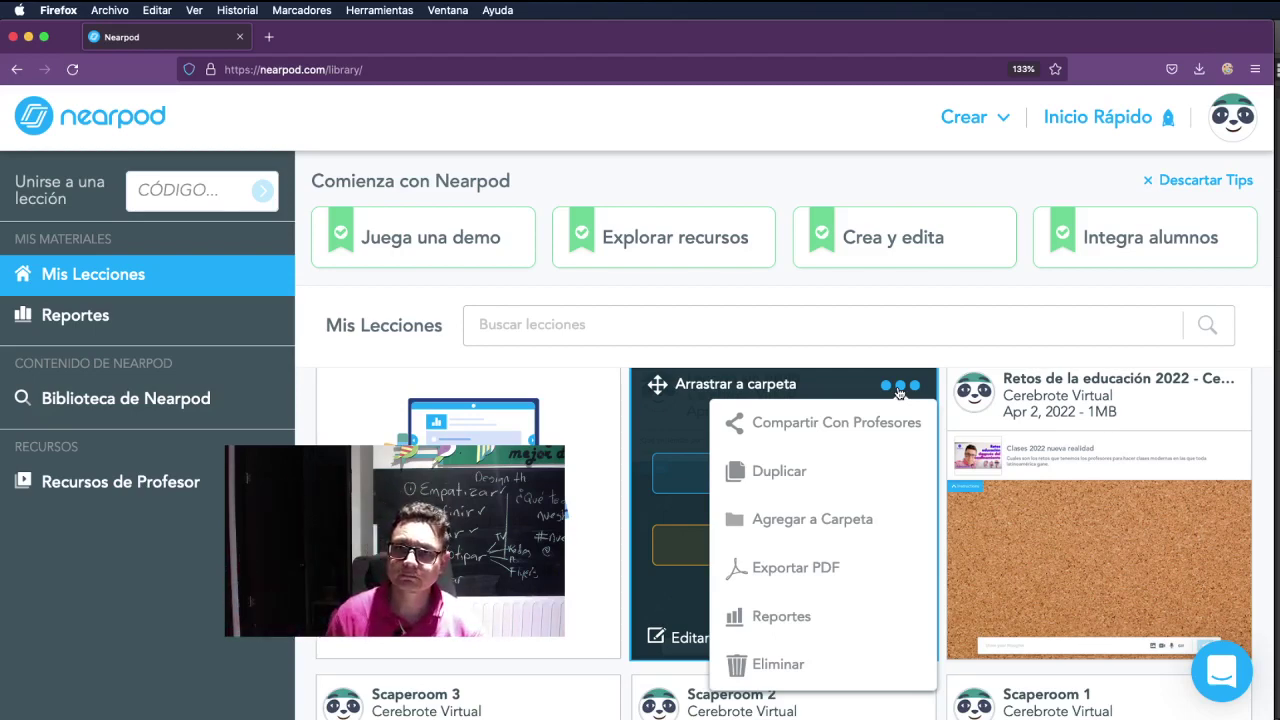
click(899, 388)
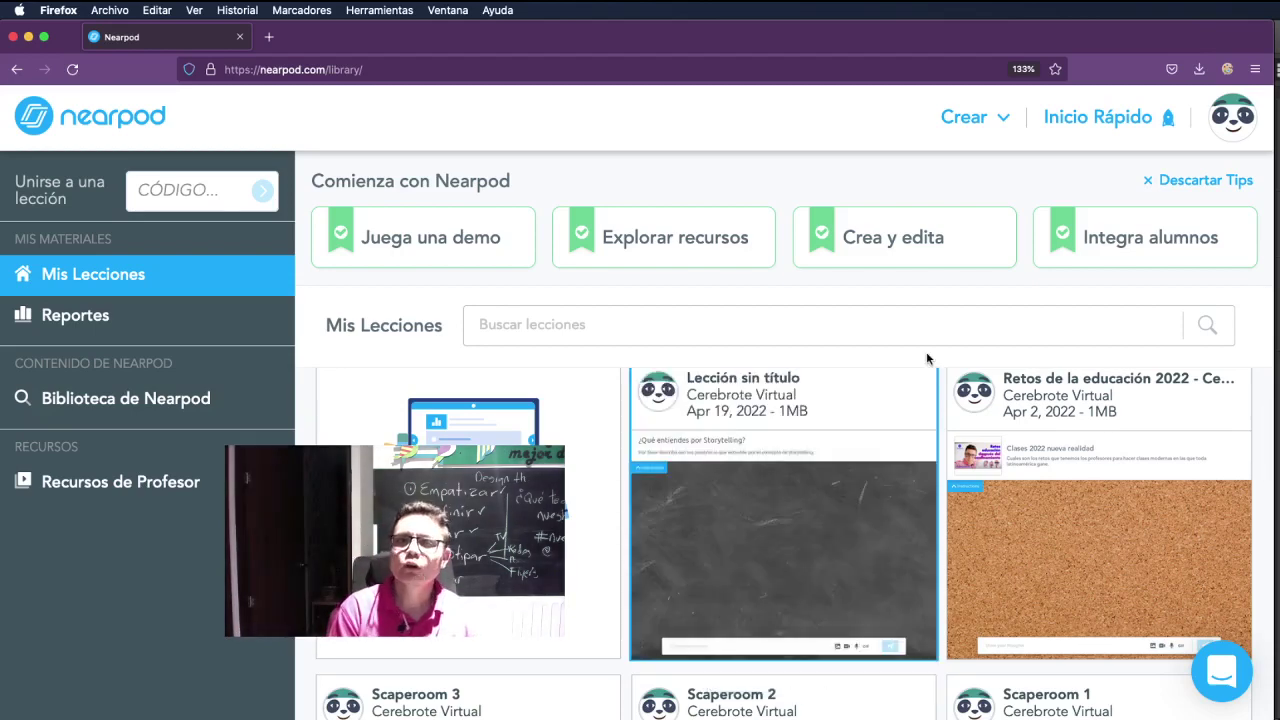
key(super+Tab)
key(super+Tab)
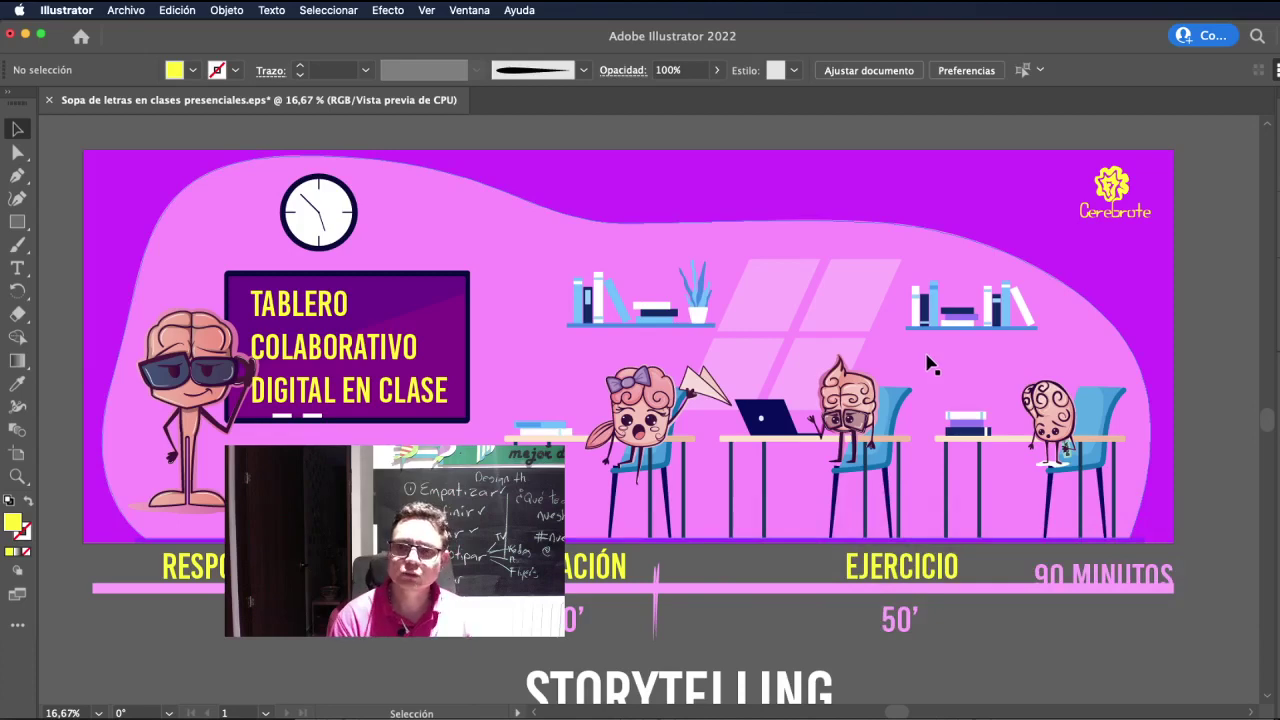
- Show the Tablero Colaborativo artboard in Illustrator, then return to Nearpod's Mis Lecciones in Firefox
key(super+Tab)
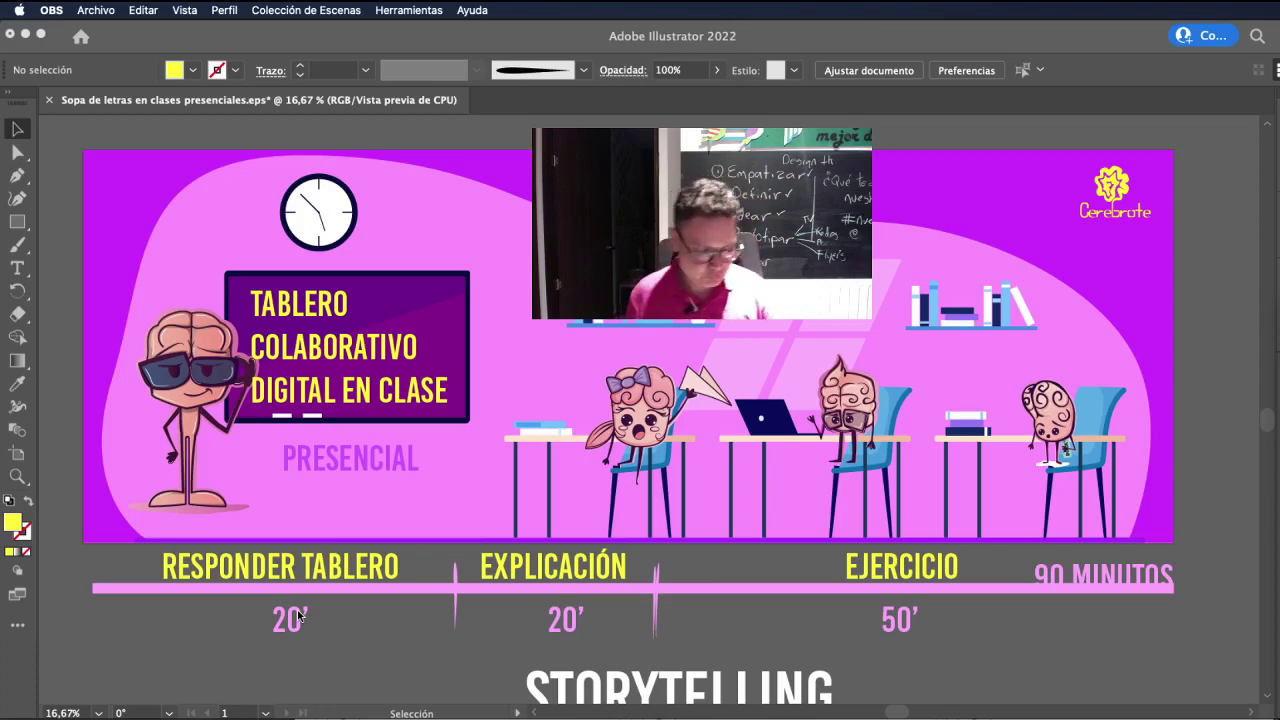
key(super+Tab)
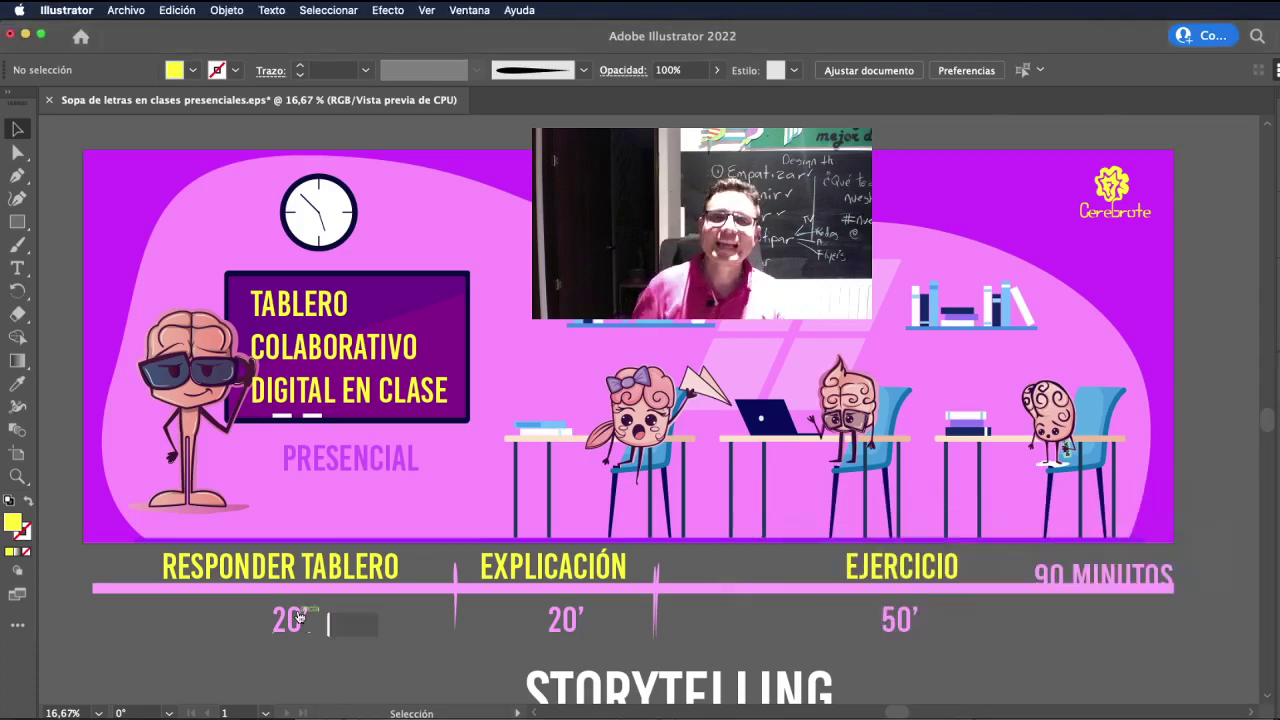
key(super+Tab)
key(super+Tab)
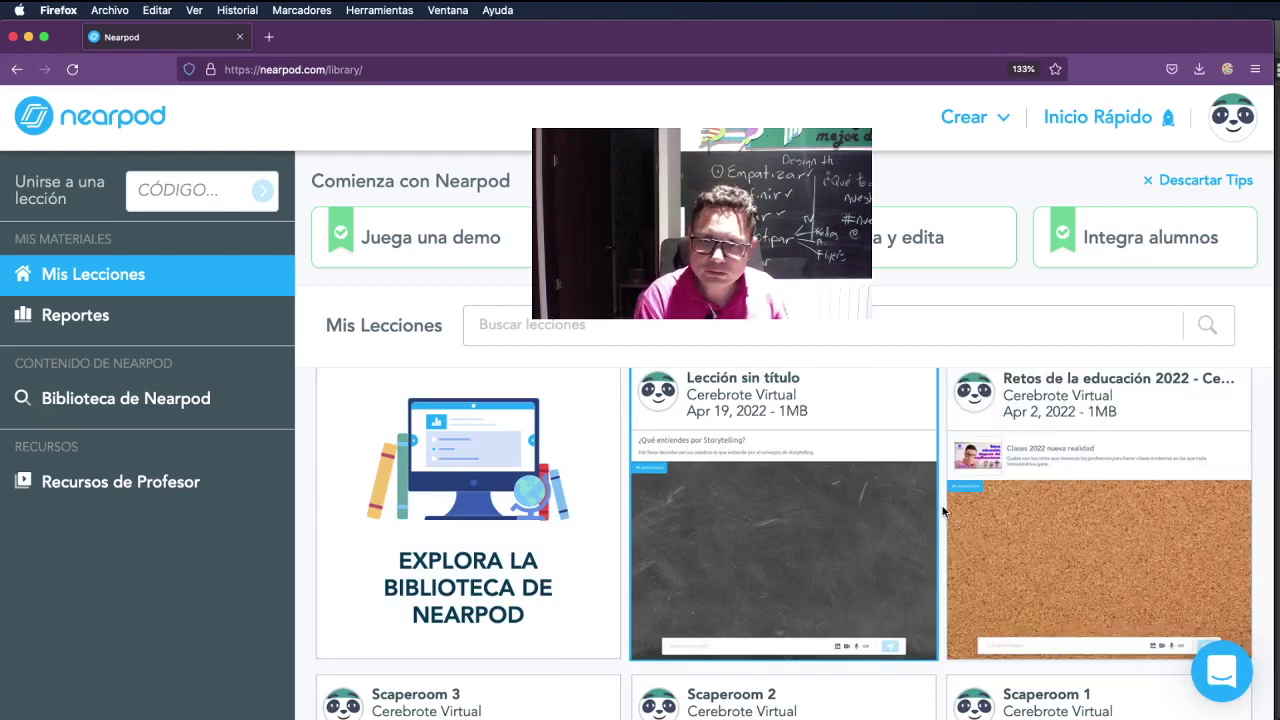
- Launch Lección sin título through Participar en Vivo to show the student join code
scroll(936, 521, down, 8)
scroll(938, 523, up, 9)
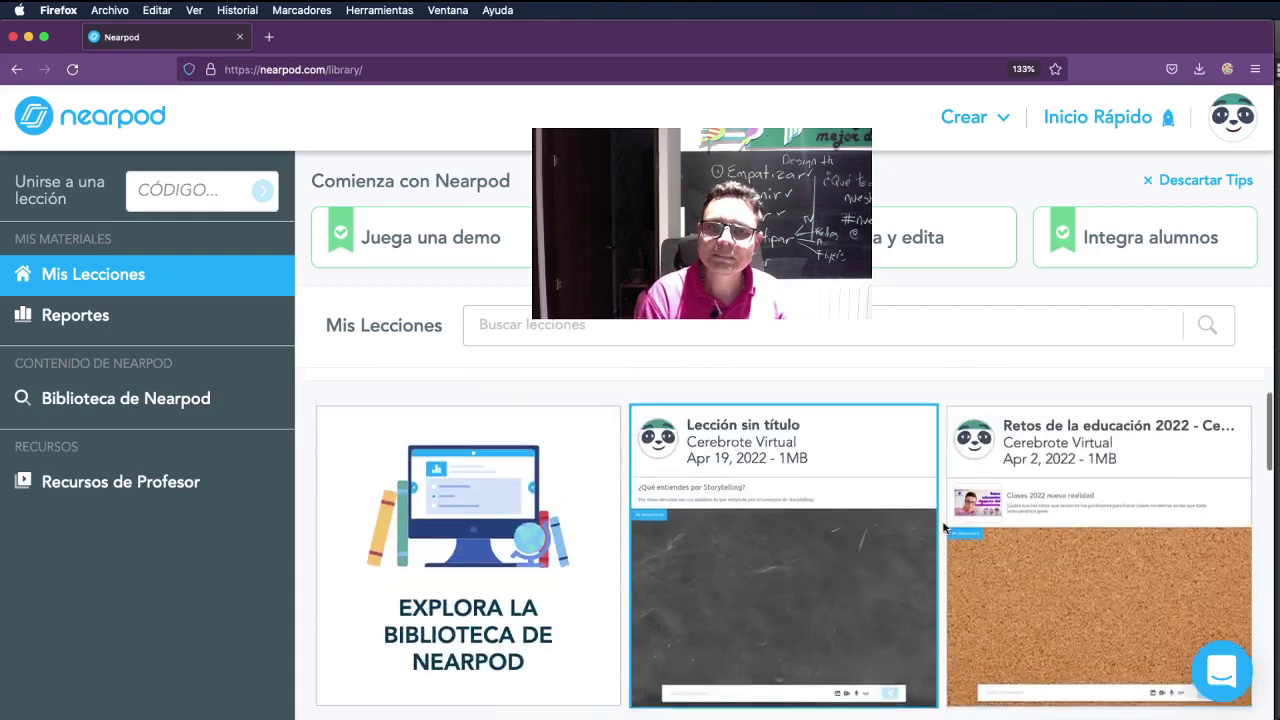
scroll(940, 525, down, 1)
mouse_move(794, 517)
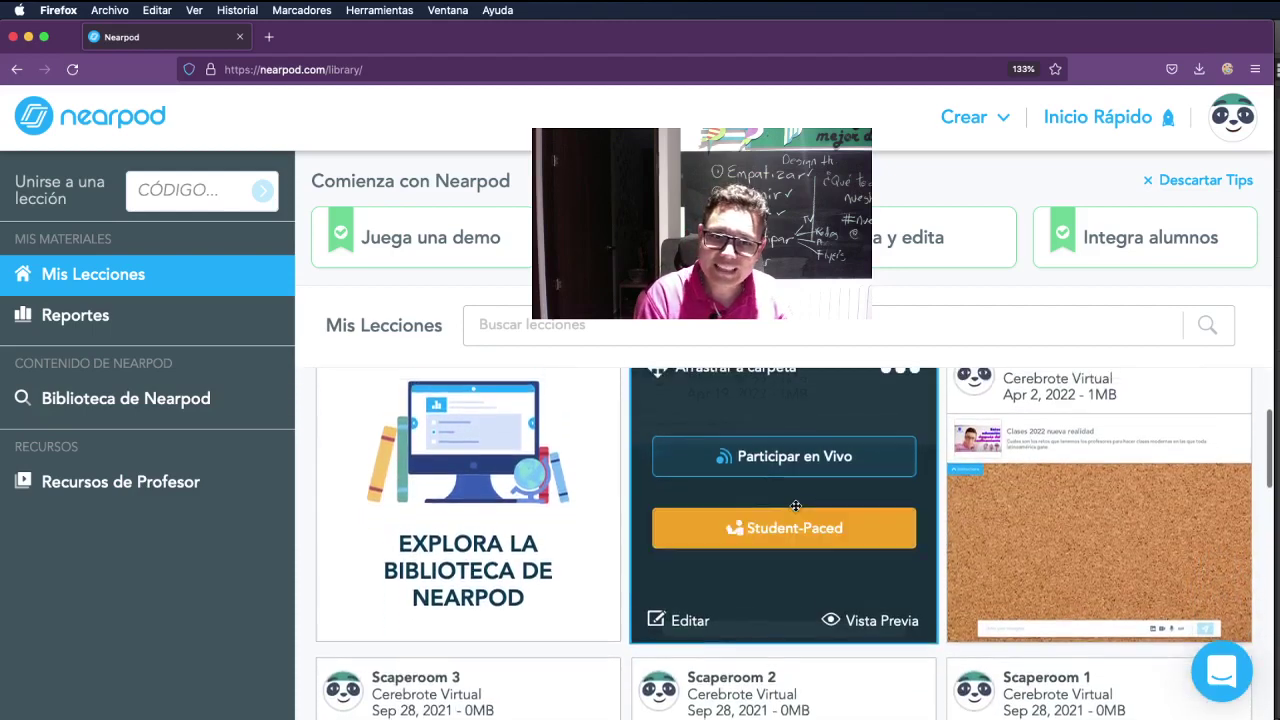
scroll(767, 416, up, 1)
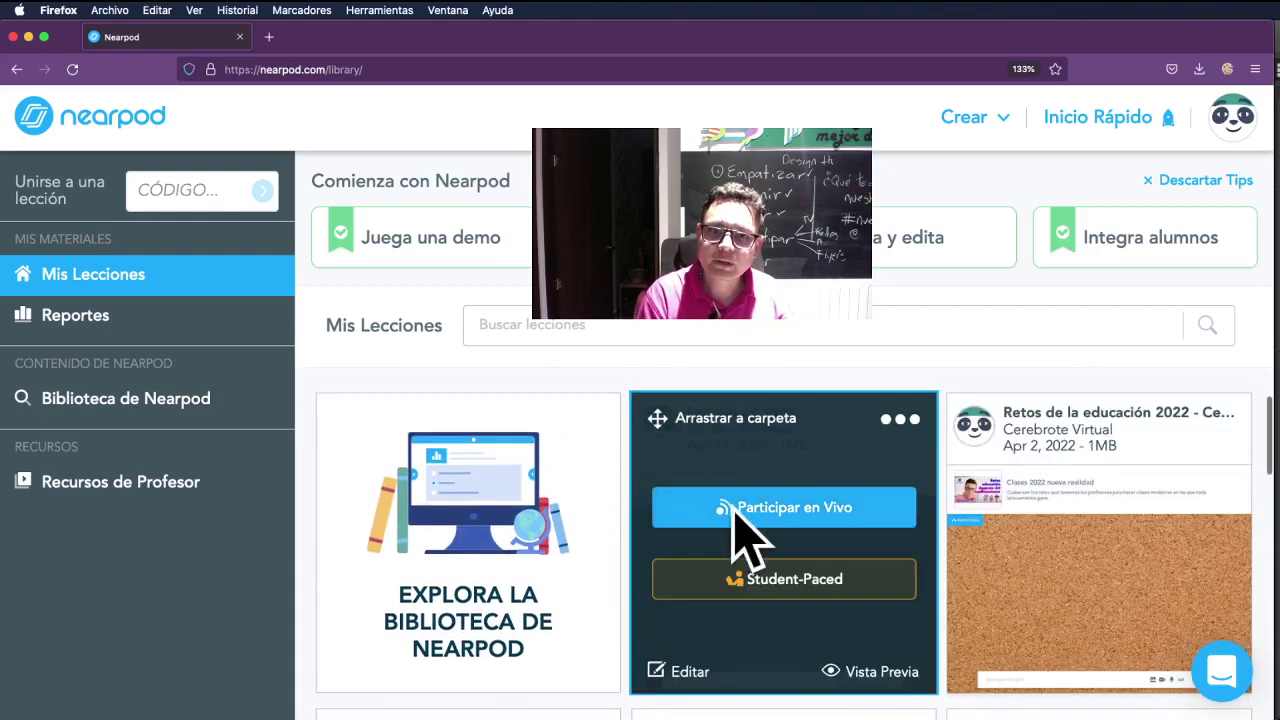
click(741, 510)
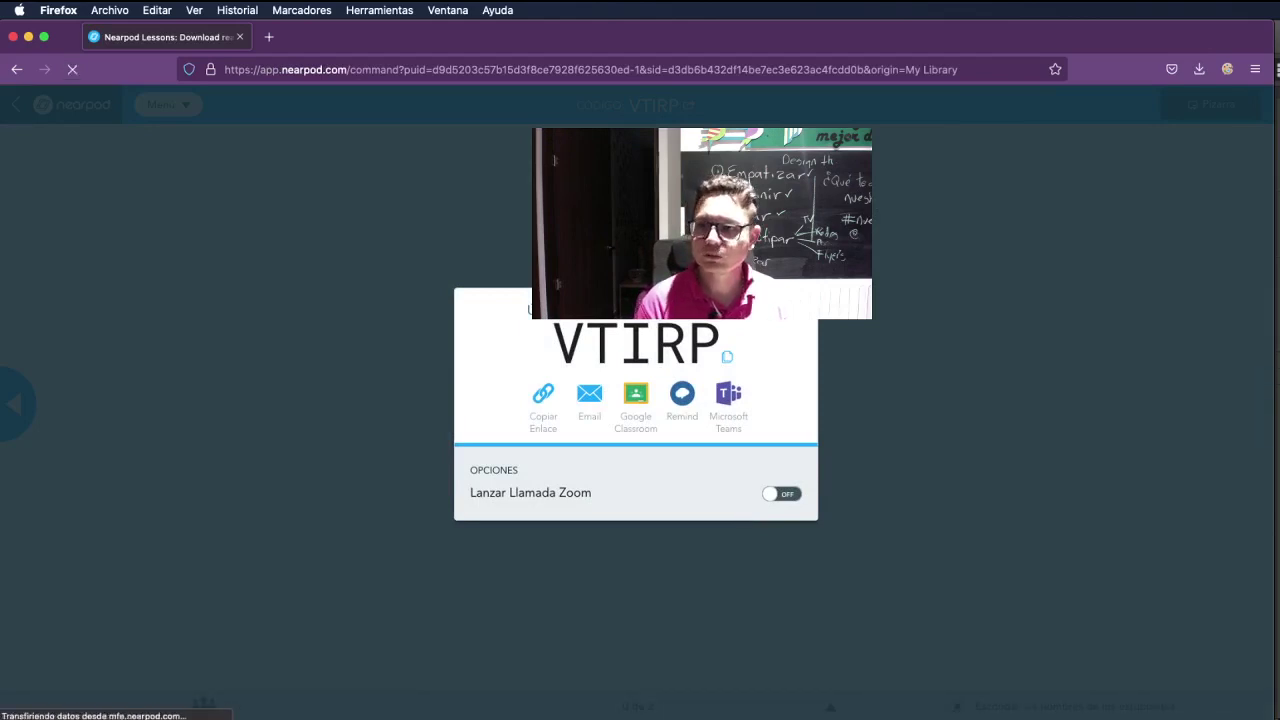
- Copy the live Storytelling lesson's join link and switch over to Chrome
key(super+Tab)
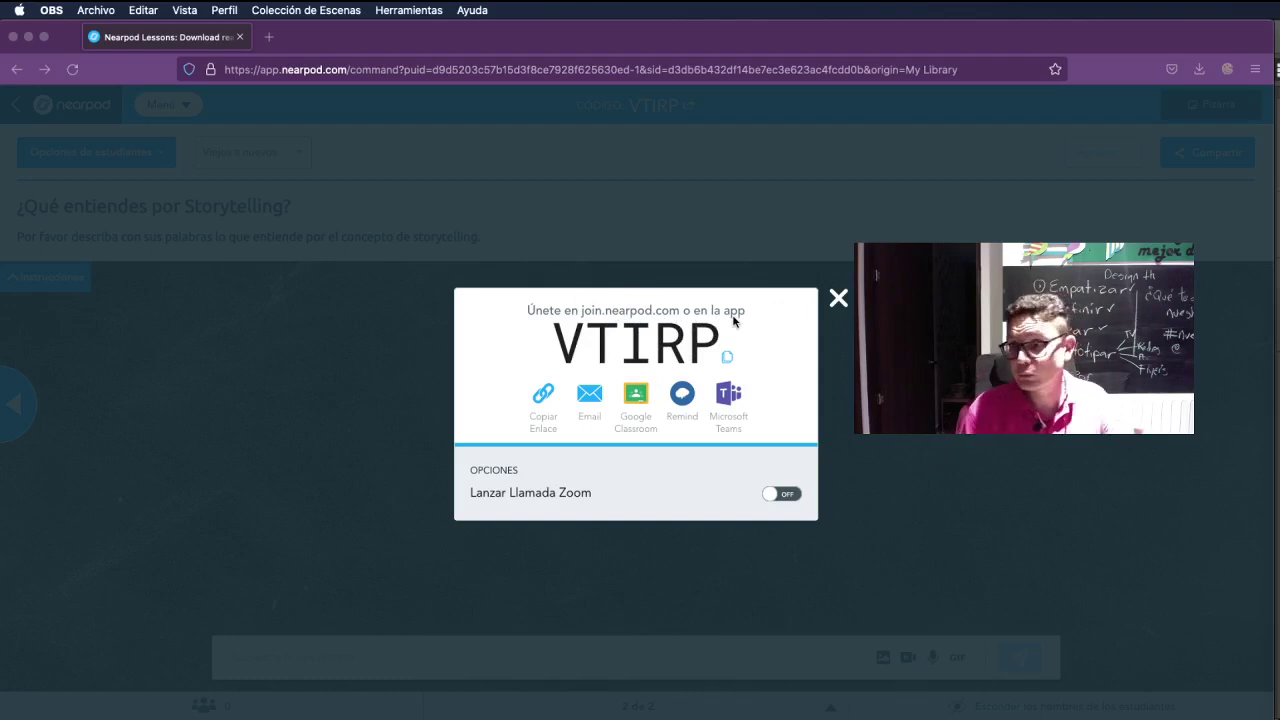
click(540, 412)
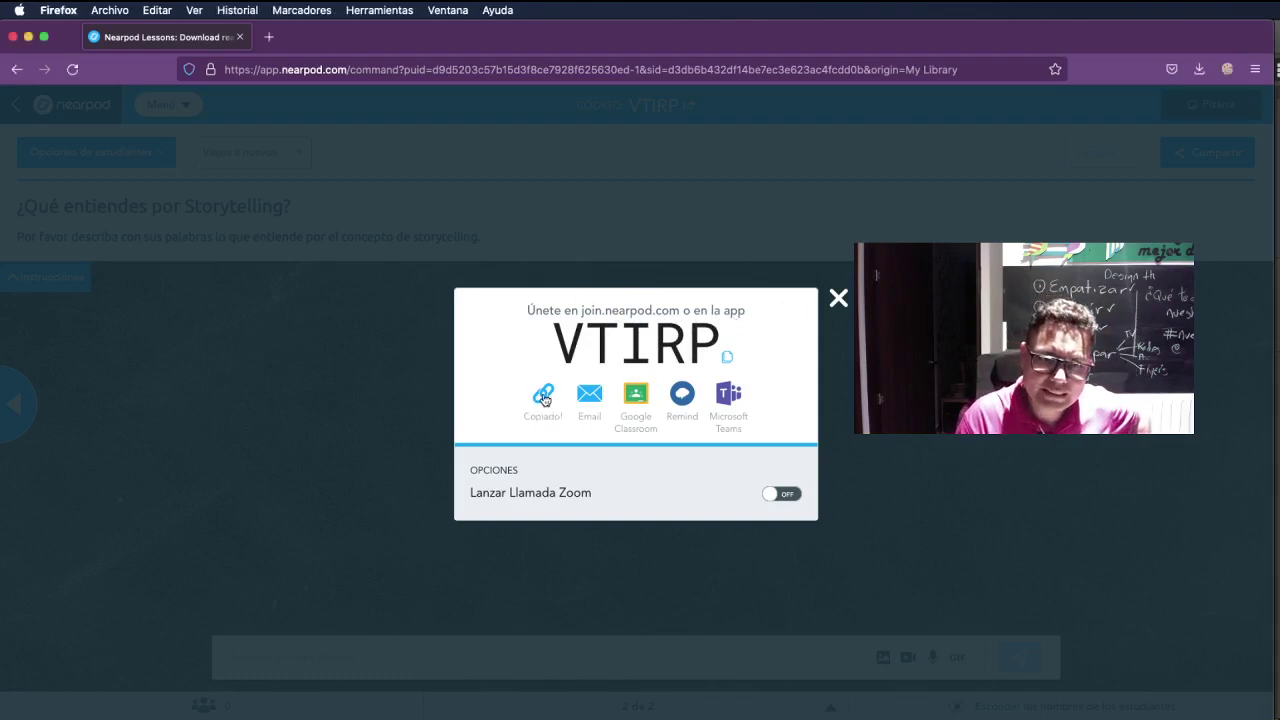
key(super+Tab)
key(super+Tab)
key(super+Tab)
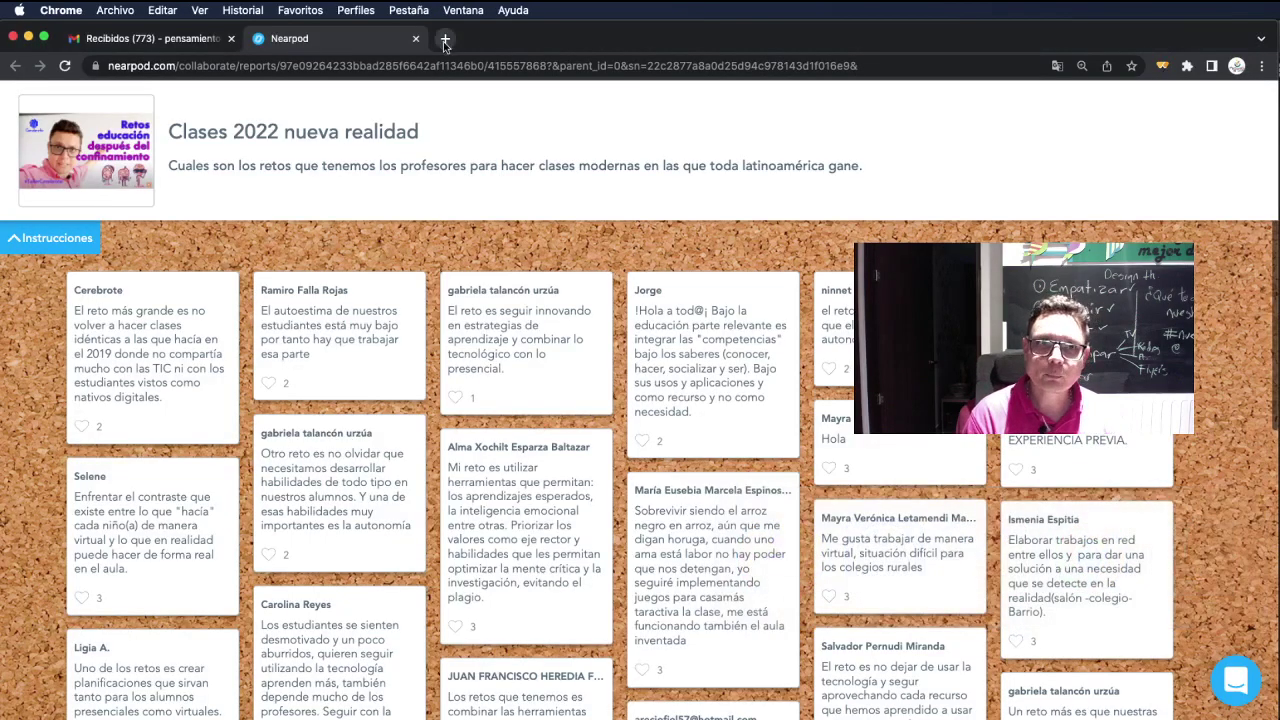
- Load the lesson's join page in a new tab from the copied link
click(445, 38)
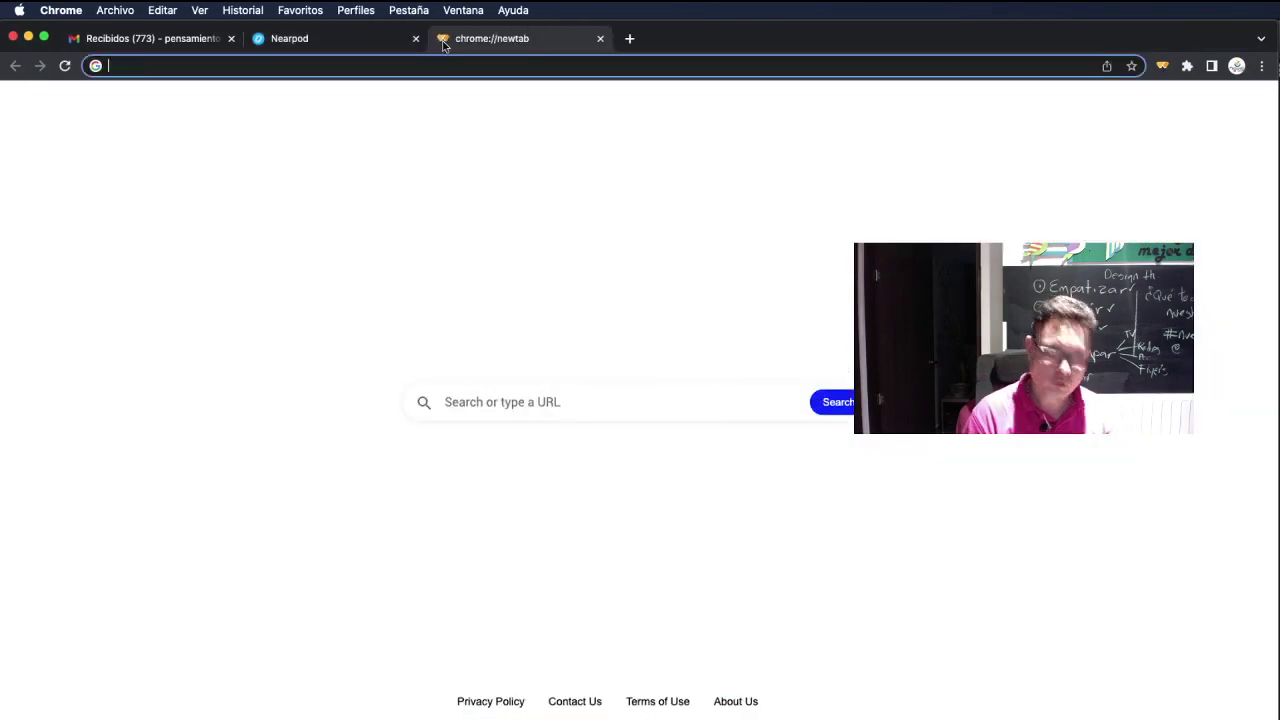
text(https://app.nearpod.com/?pin=vtirp)
key(Return)
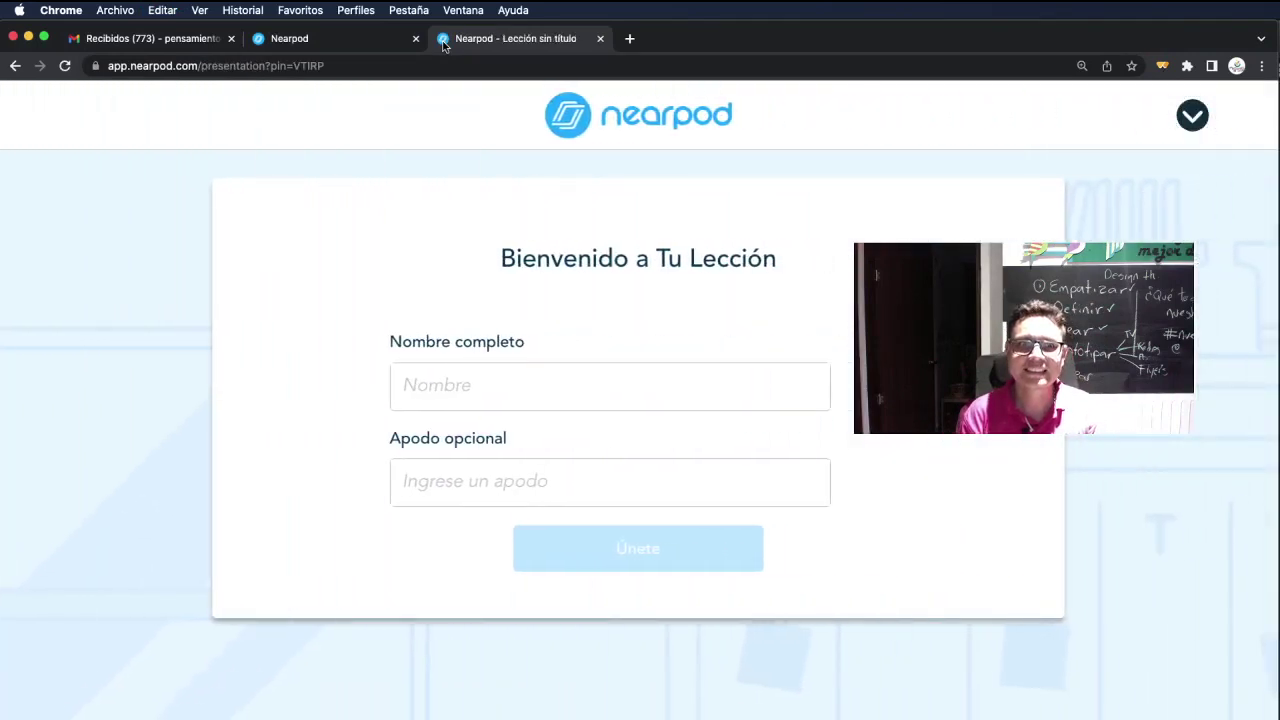
- Join the lesson as a student, entering a full name and a nickname
click(592, 408)
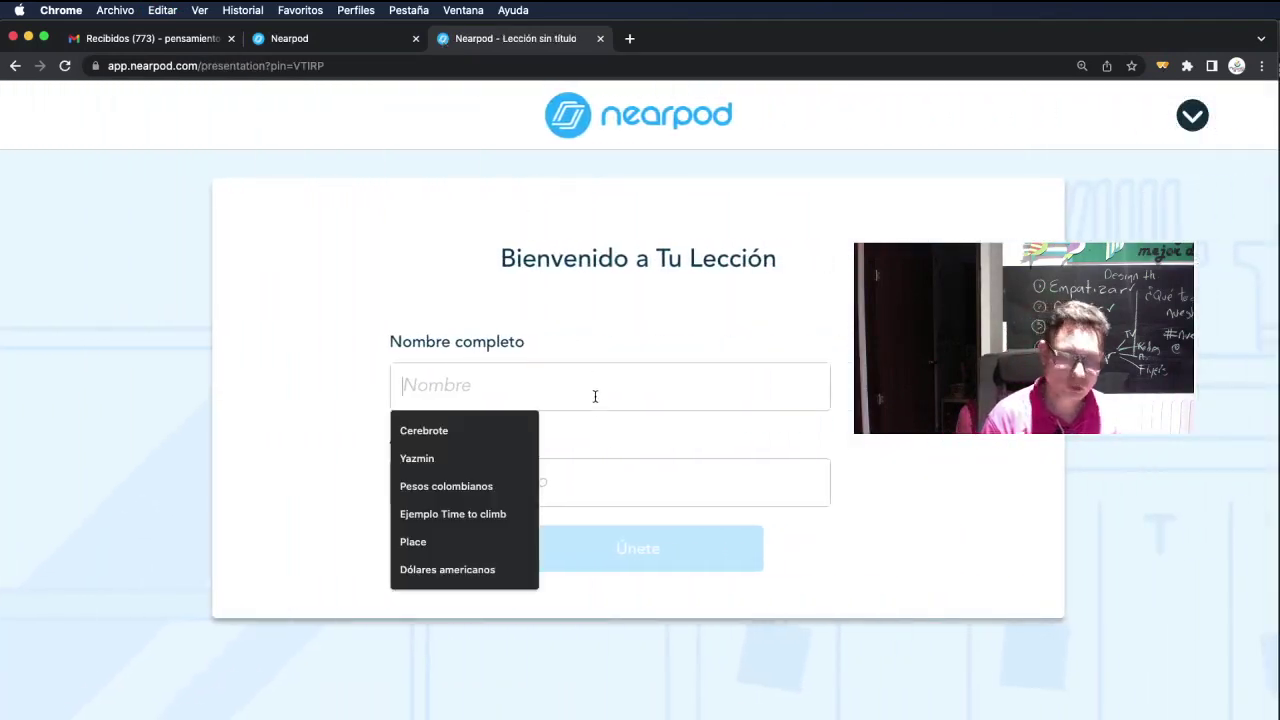
text(Luis Ferna)
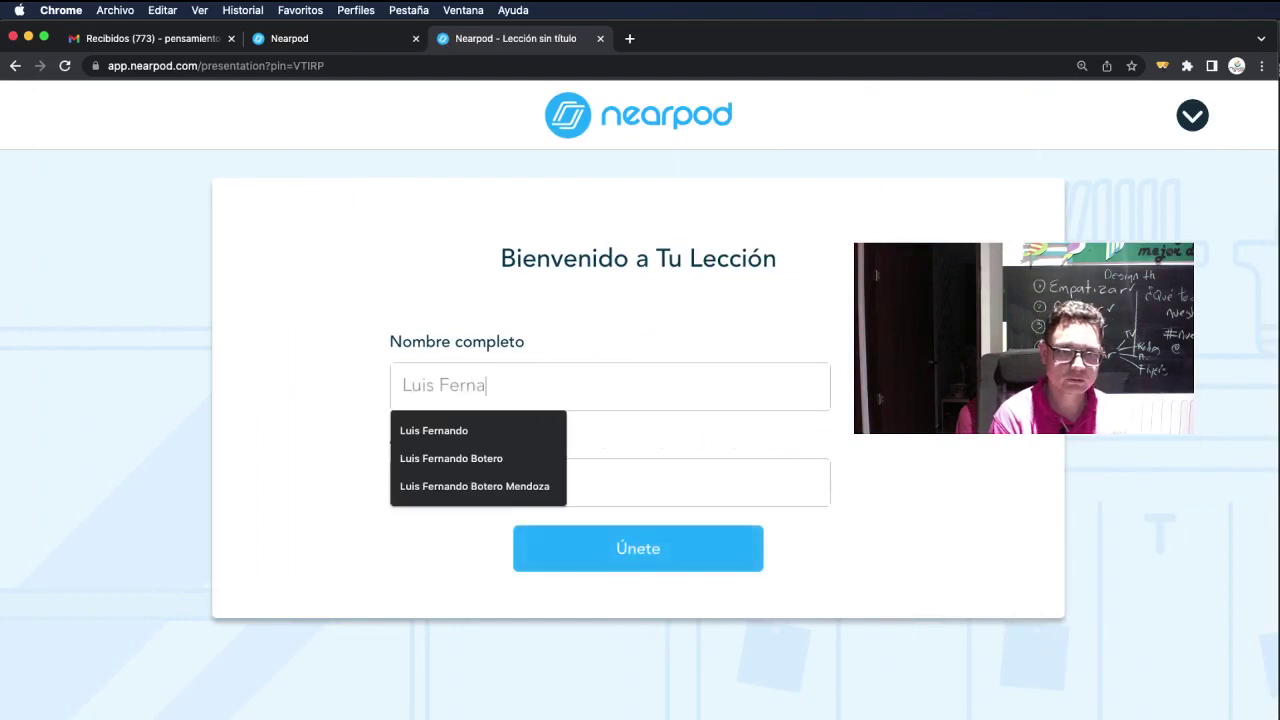
text(ndo)
click(776, 467)
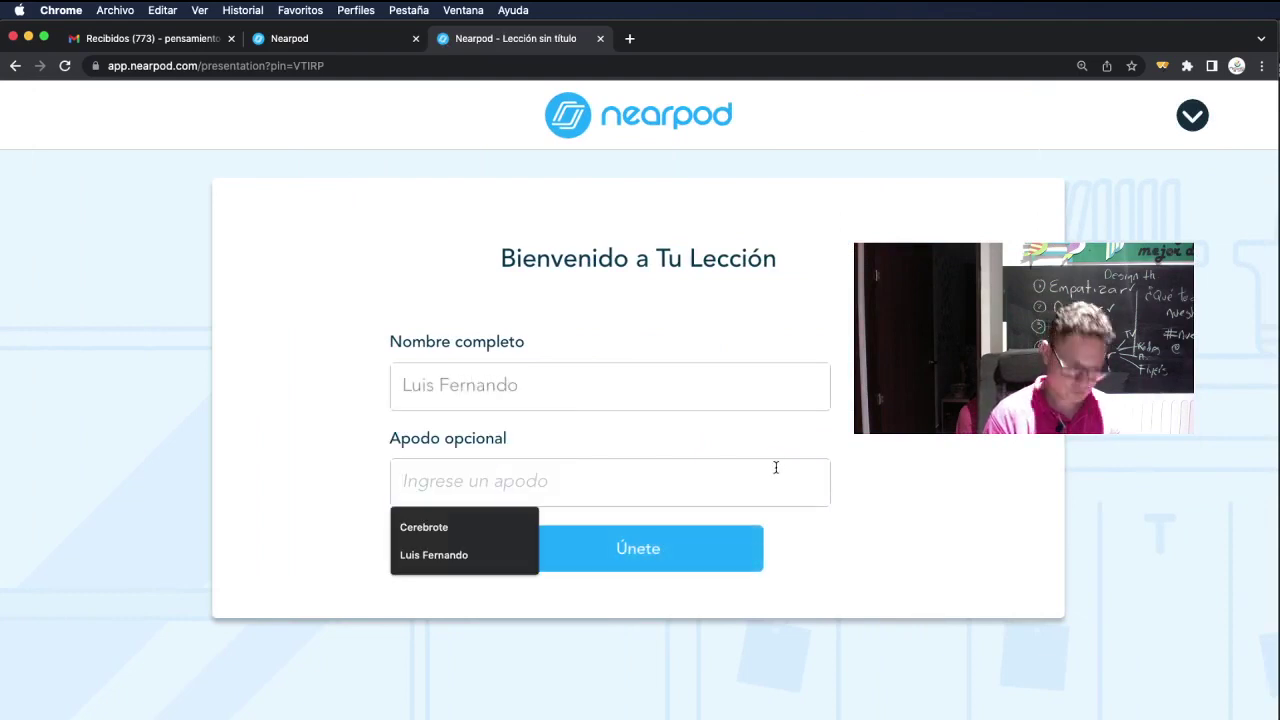
text(Cerebrote)
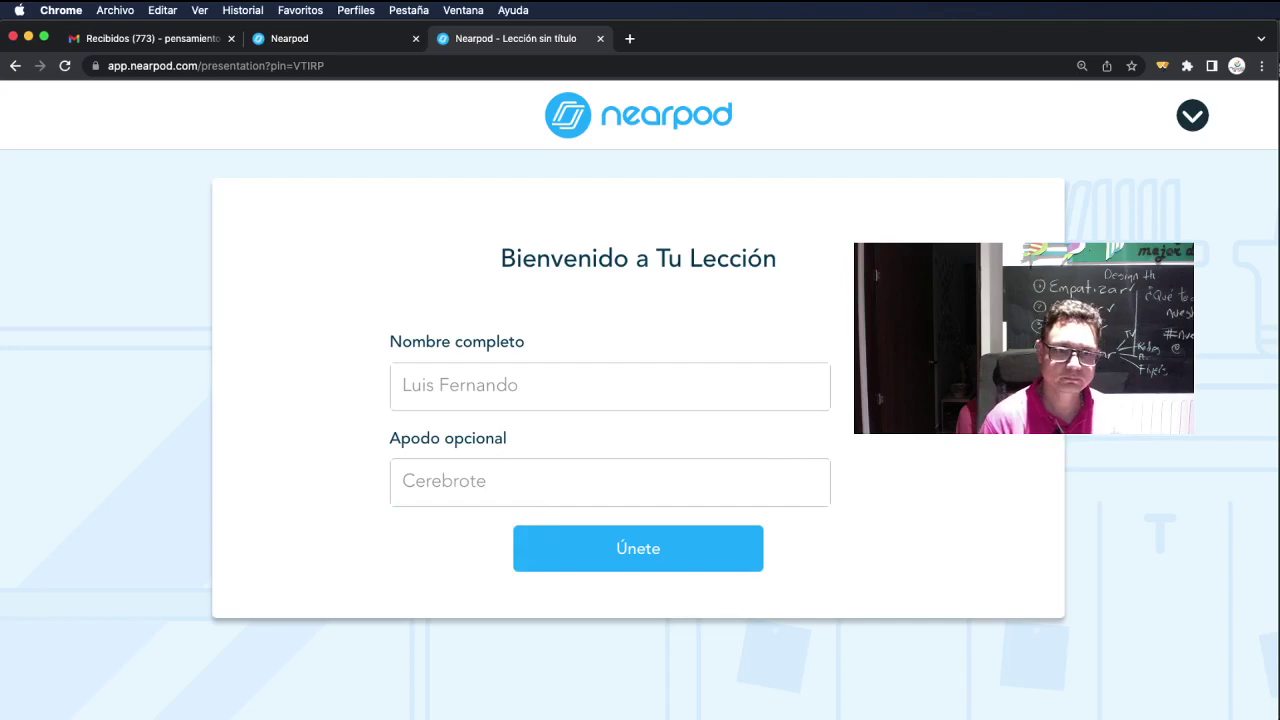
click(686, 551)
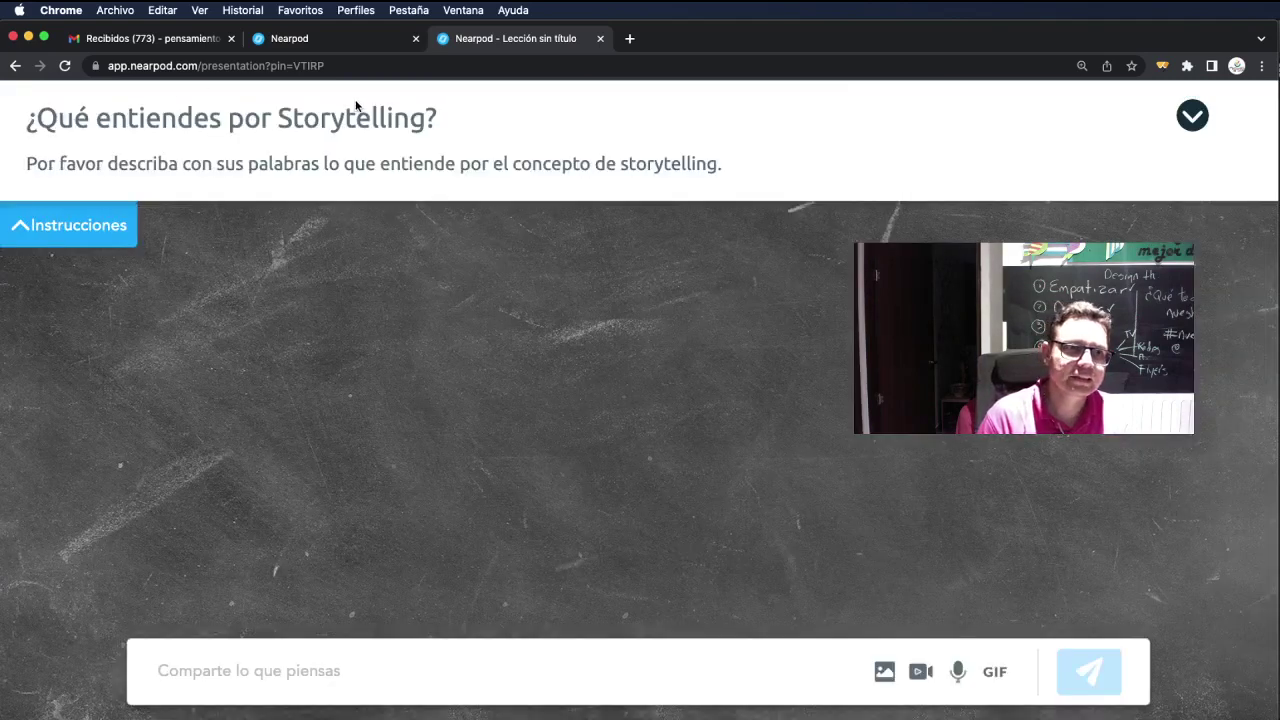
- Write the reply 'Hola, entiendo' to the Storytelling board question, fixing a typo
click(401, 675)
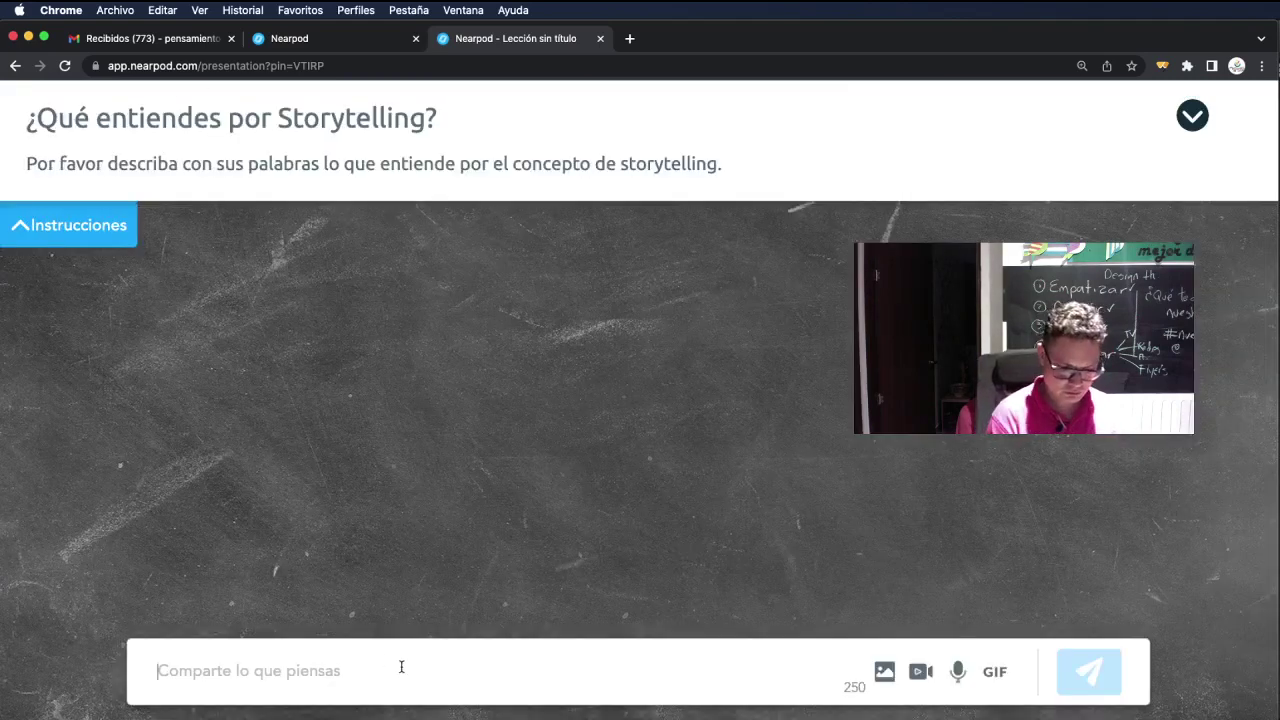
text(Hola, ento)
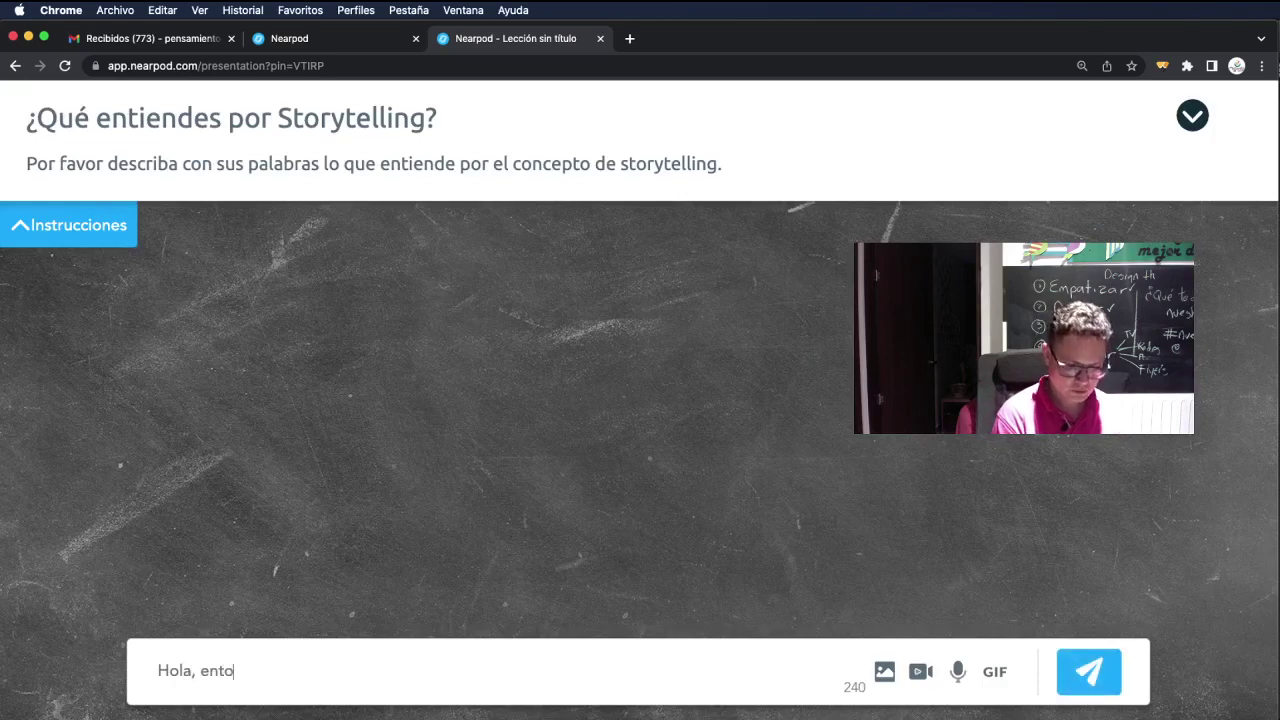
text(9end)
key(BackSpace)
key(BackSpace)
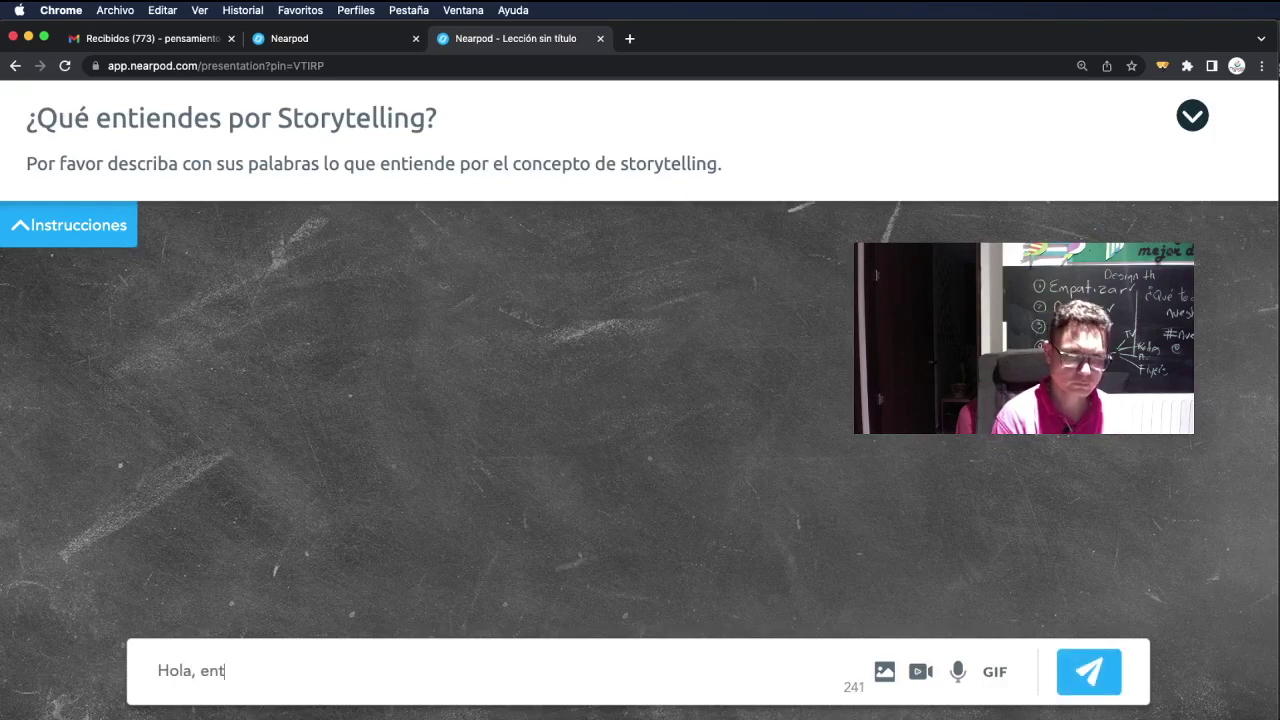
text(iendo....)
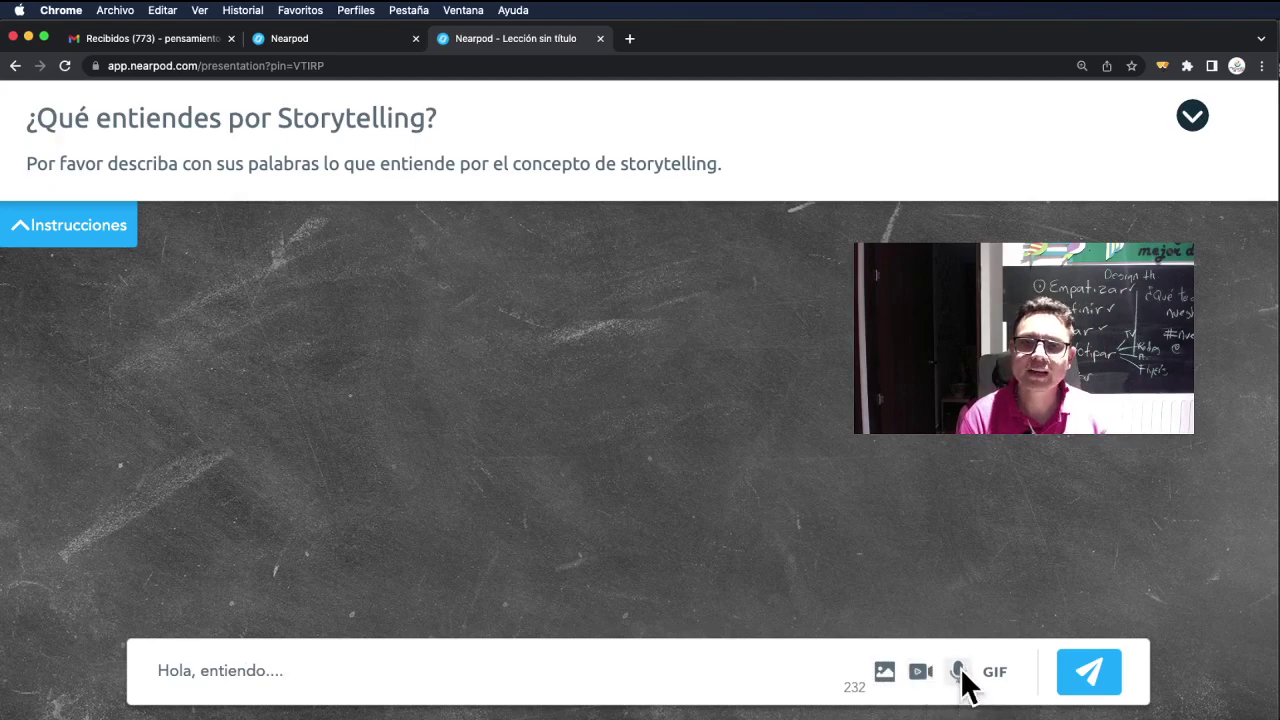
- Post the reply without a GIF and switch to the Clases 2022 nueva realidad board tab
click(995, 672)
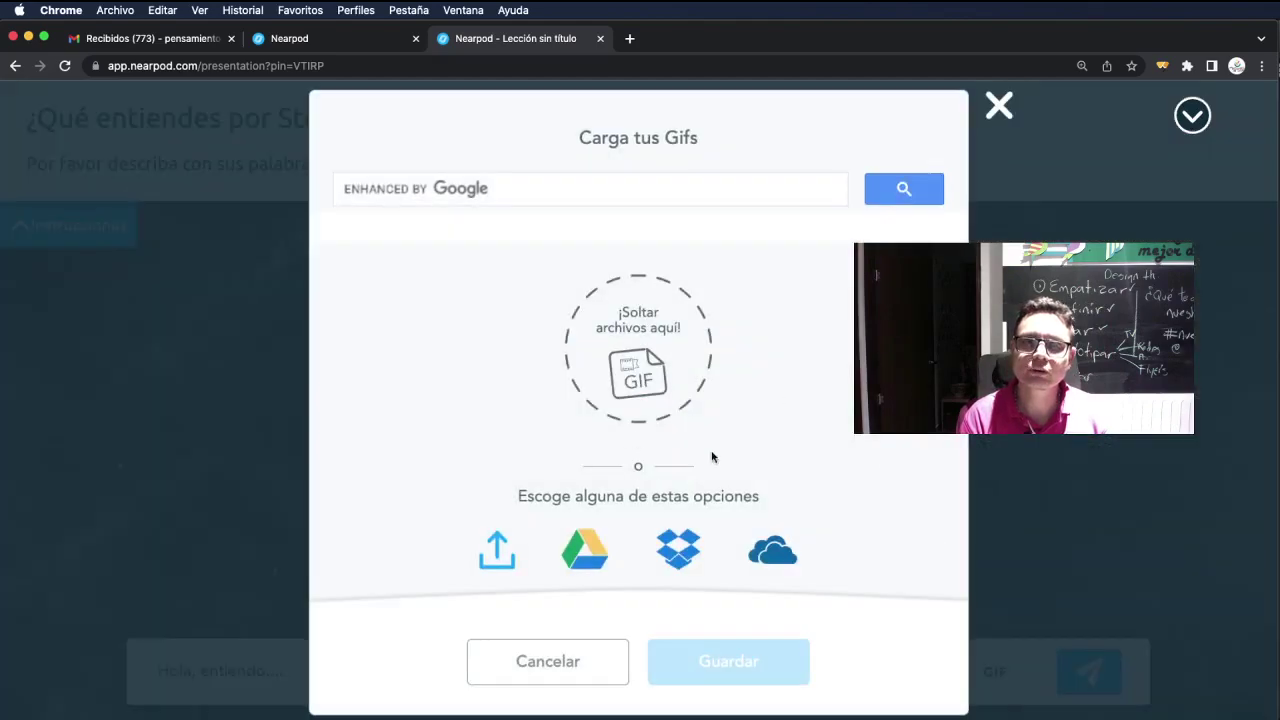
click(999, 106)
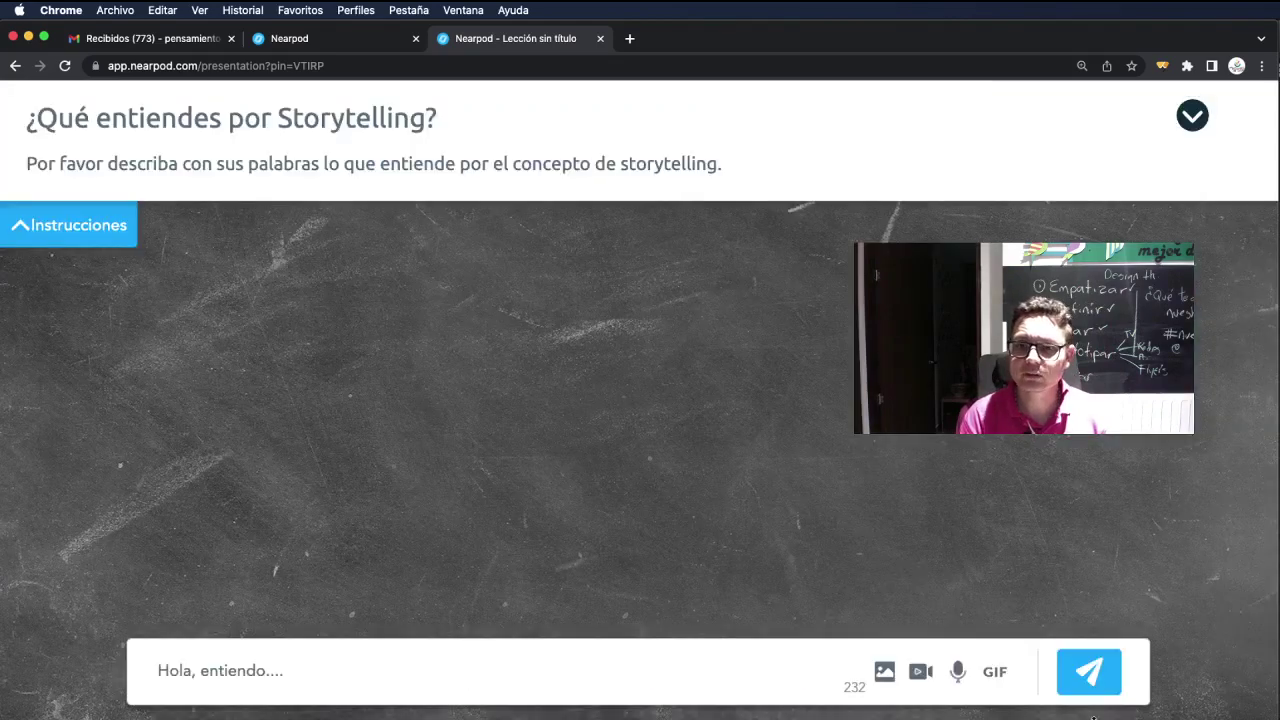
click(1088, 680)
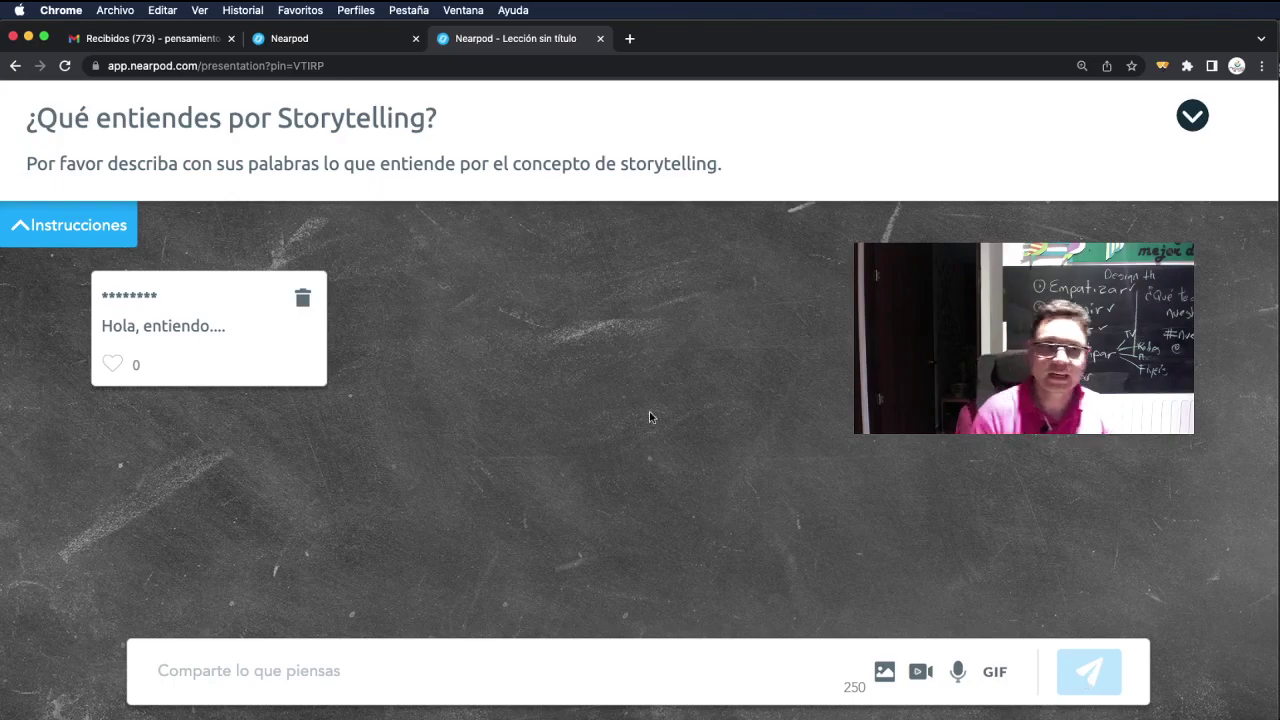
click(327, 38)
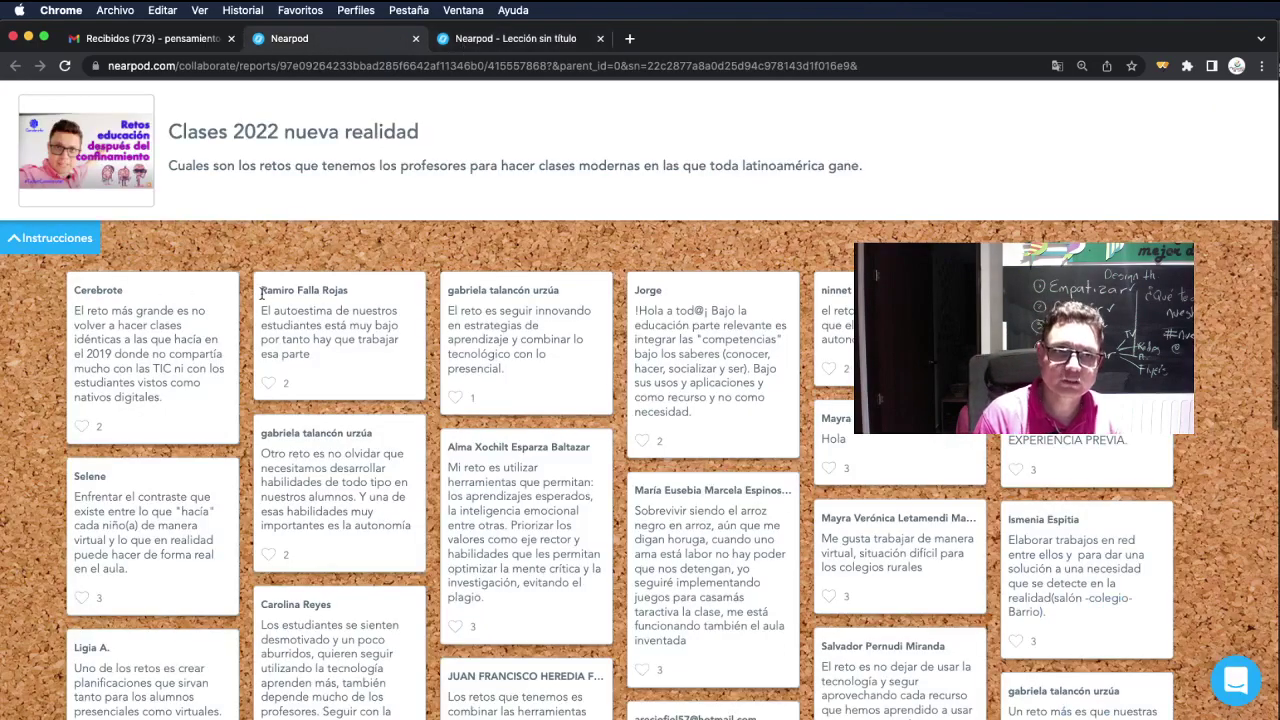
- Highlight the student names shown on the Clases 2022 nueva realidad board posts
drag(261, 292, 360, 297)
drag(459, 290, 547, 290)
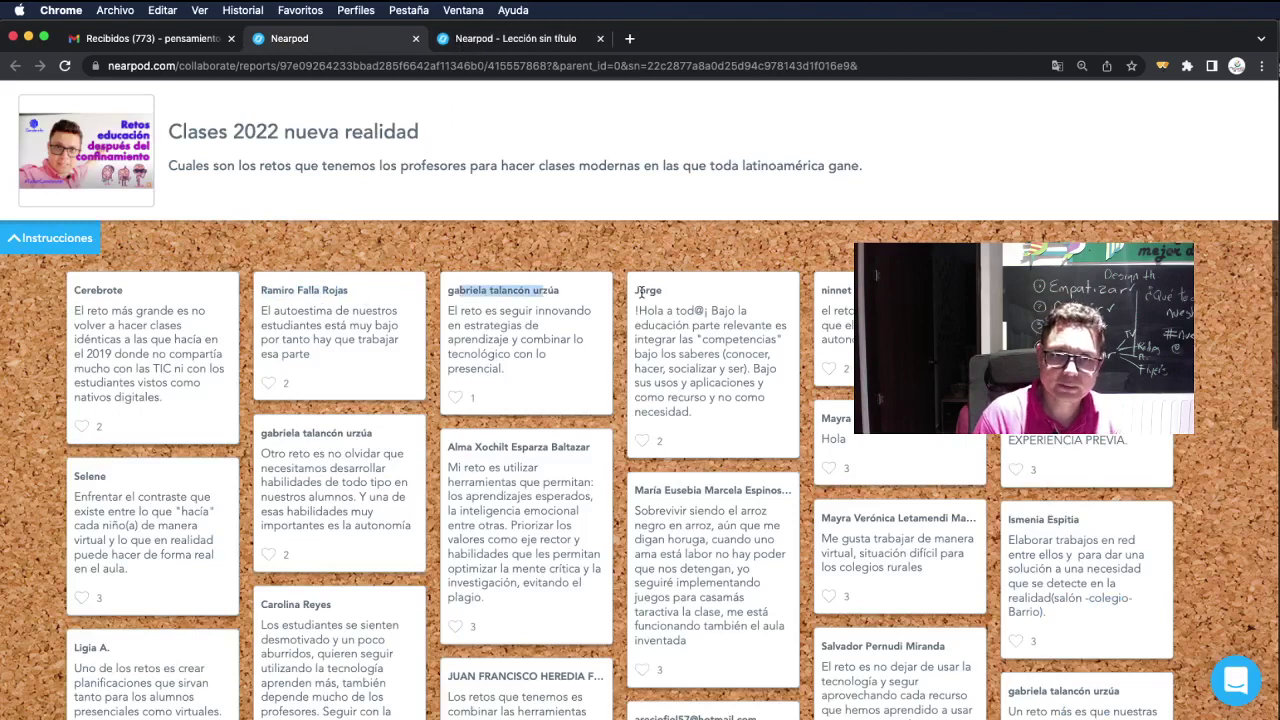
drag(640, 293, 662, 292)
drag(821, 291, 853, 291)
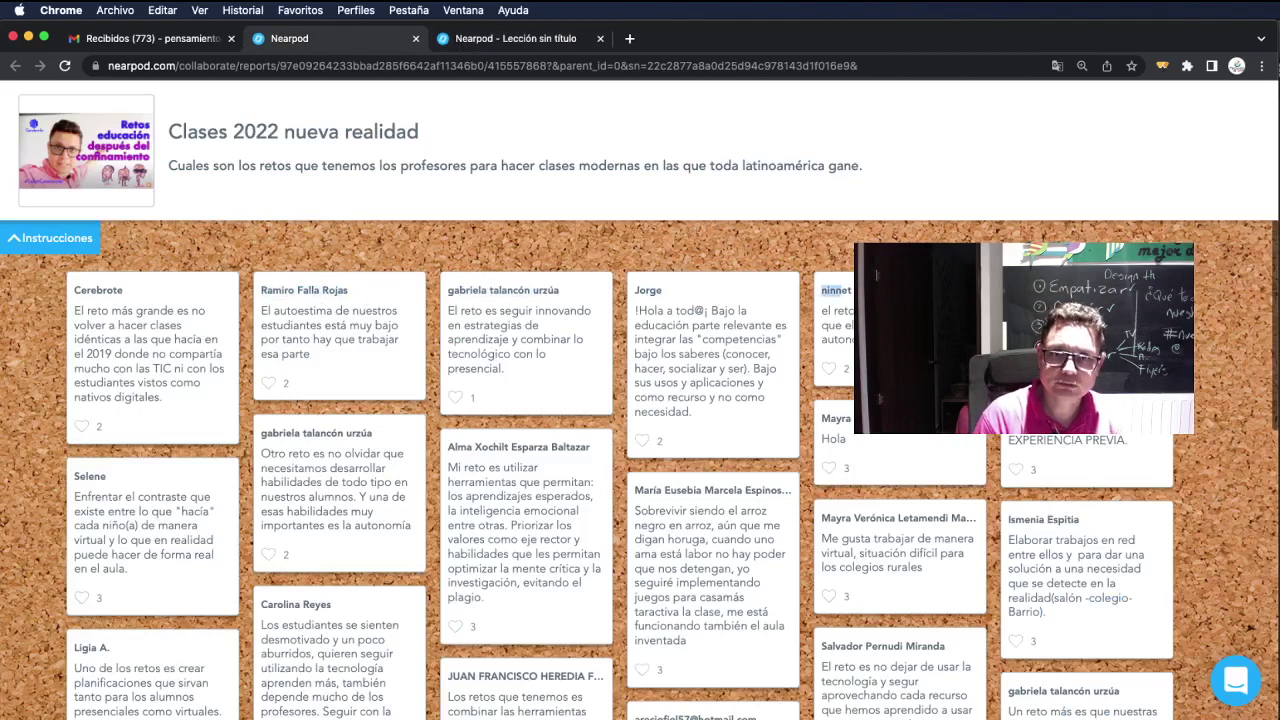
- Back on the Storytelling board, check the post's hidden author name and open an incognito window
click(510, 38)
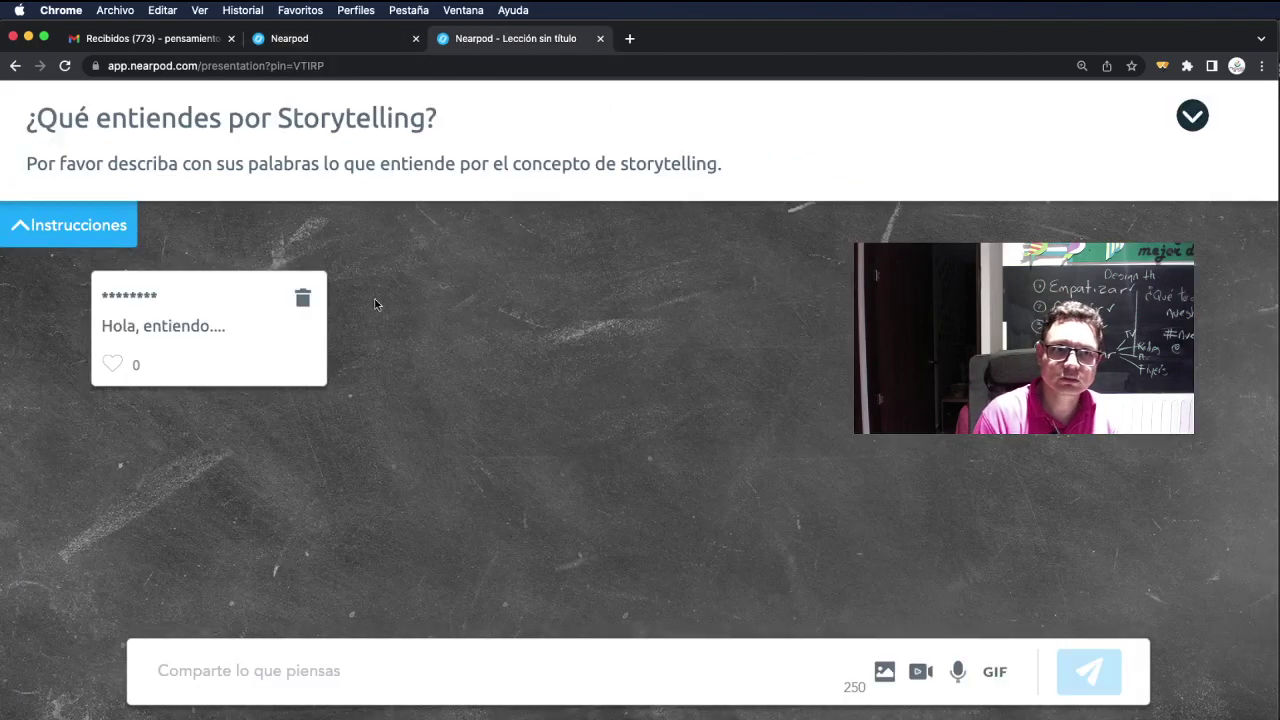
double_click(145, 296)
click(393, 438)
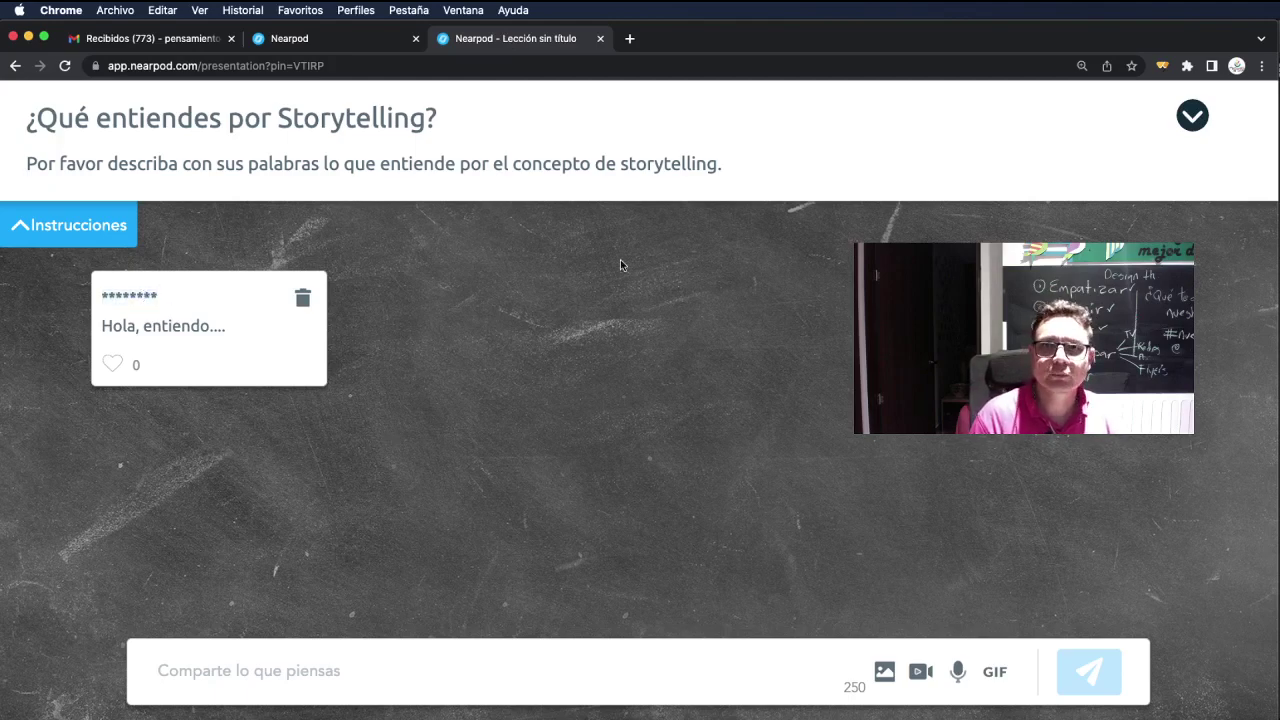
click(1260, 67)
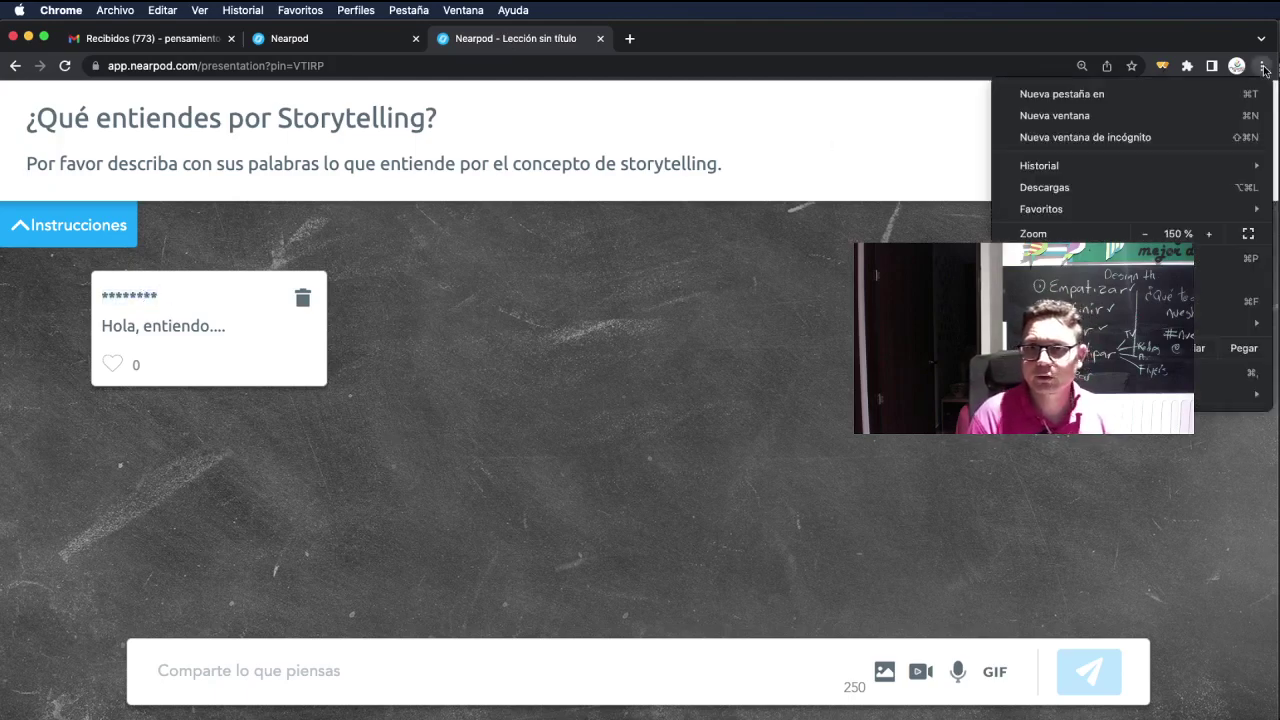
click(1205, 133)
- Open the join page in the incognito window and join as a second student with a full name and nickname
text(app.nearpod.com/?pin=vtirp)
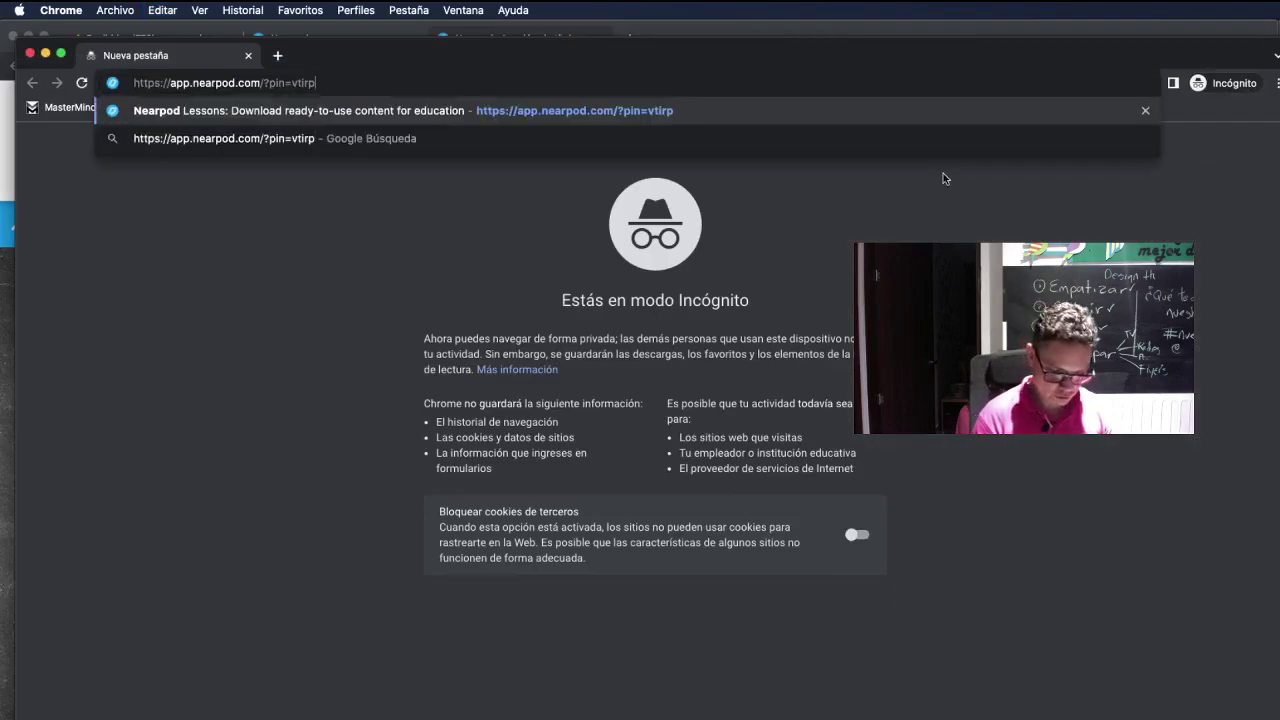
key(Return)
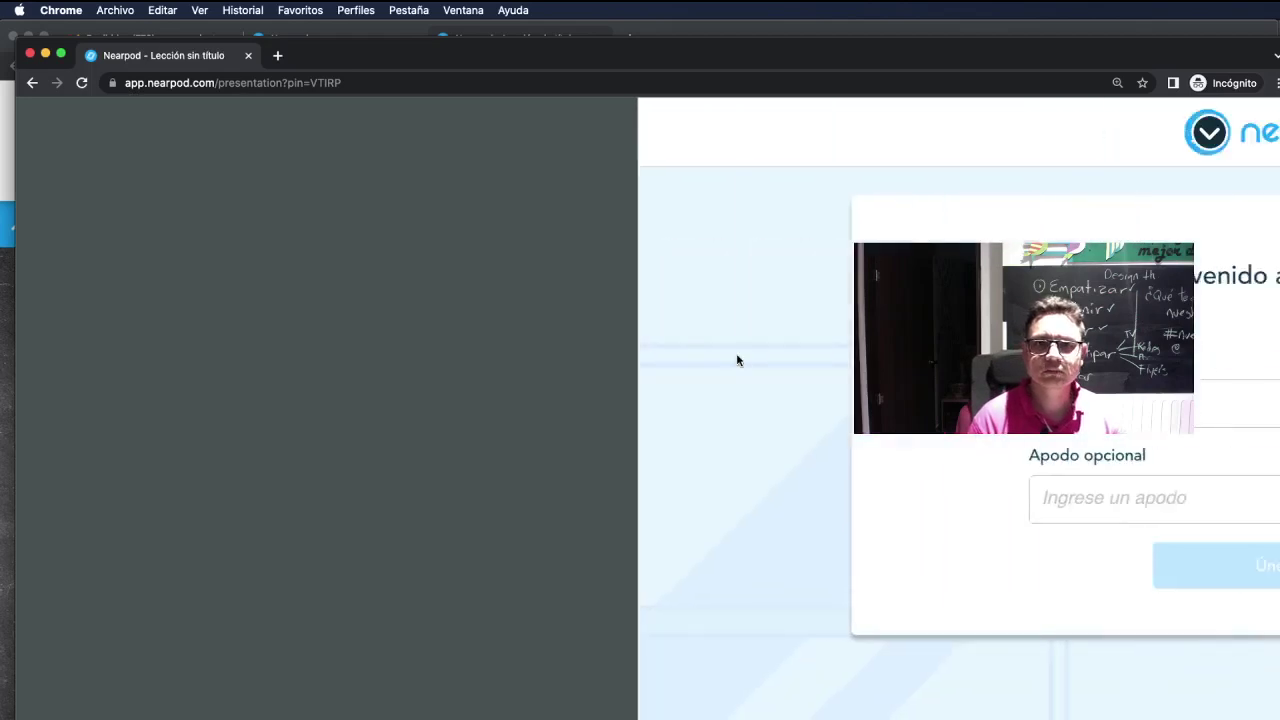
click(707, 404)
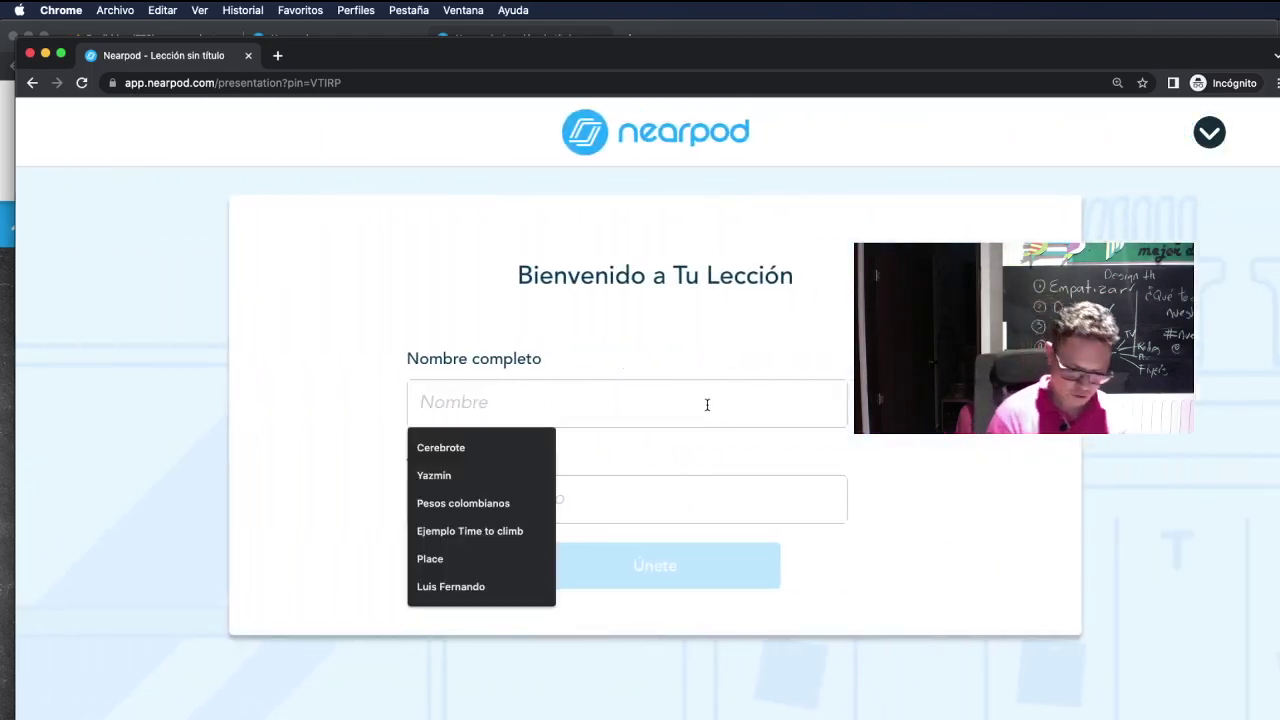
text(Lui)
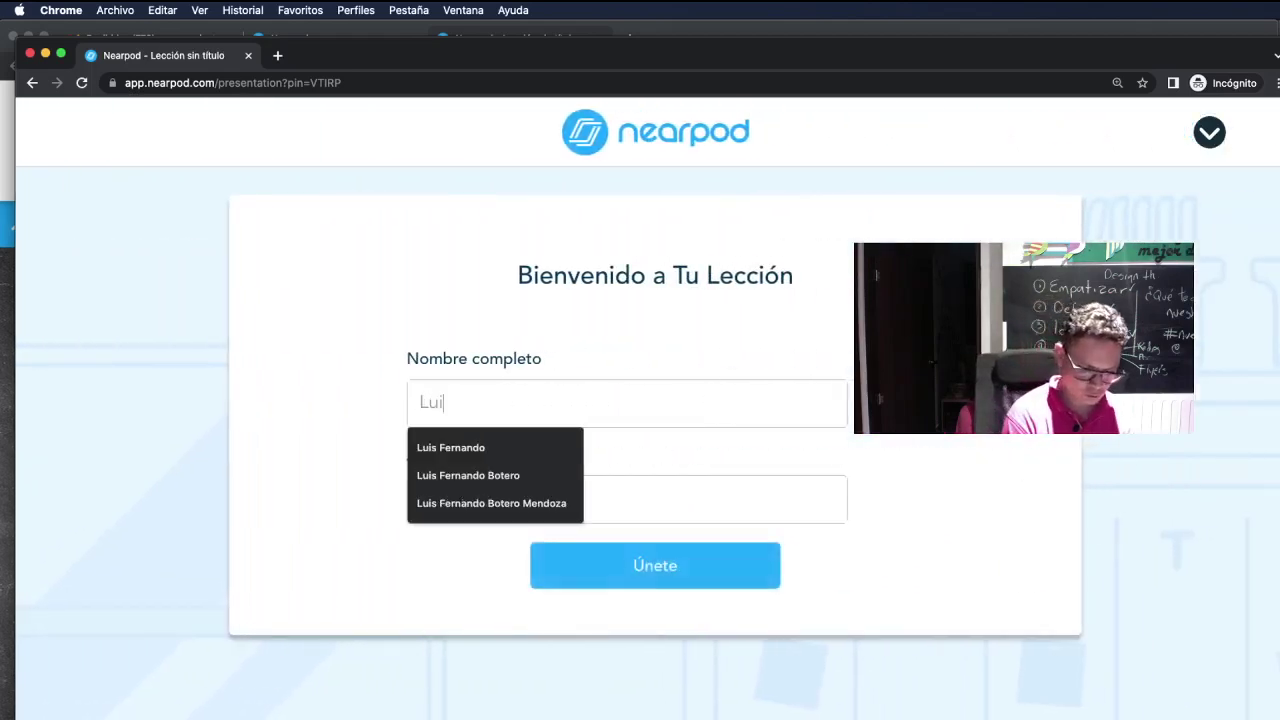
text(s)
key(Tab)
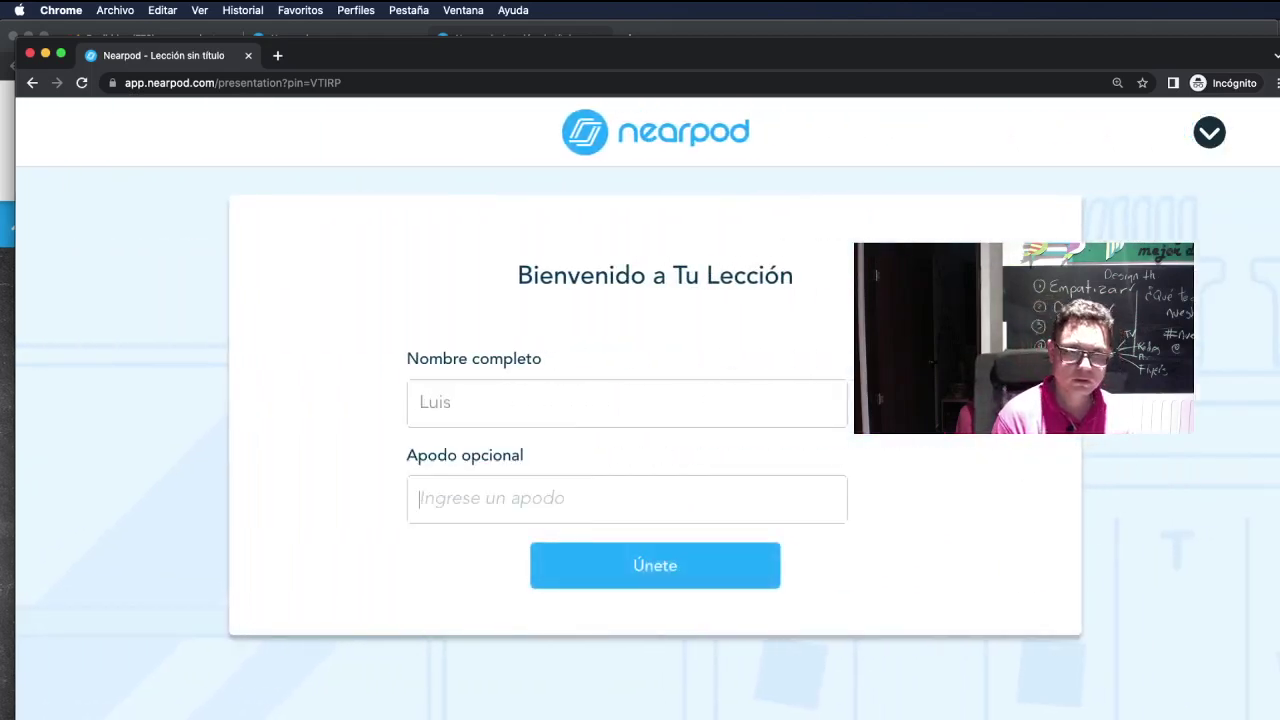
text(VBo)
key(BackSpace)
key(BackSpace)
key(BackSpace)
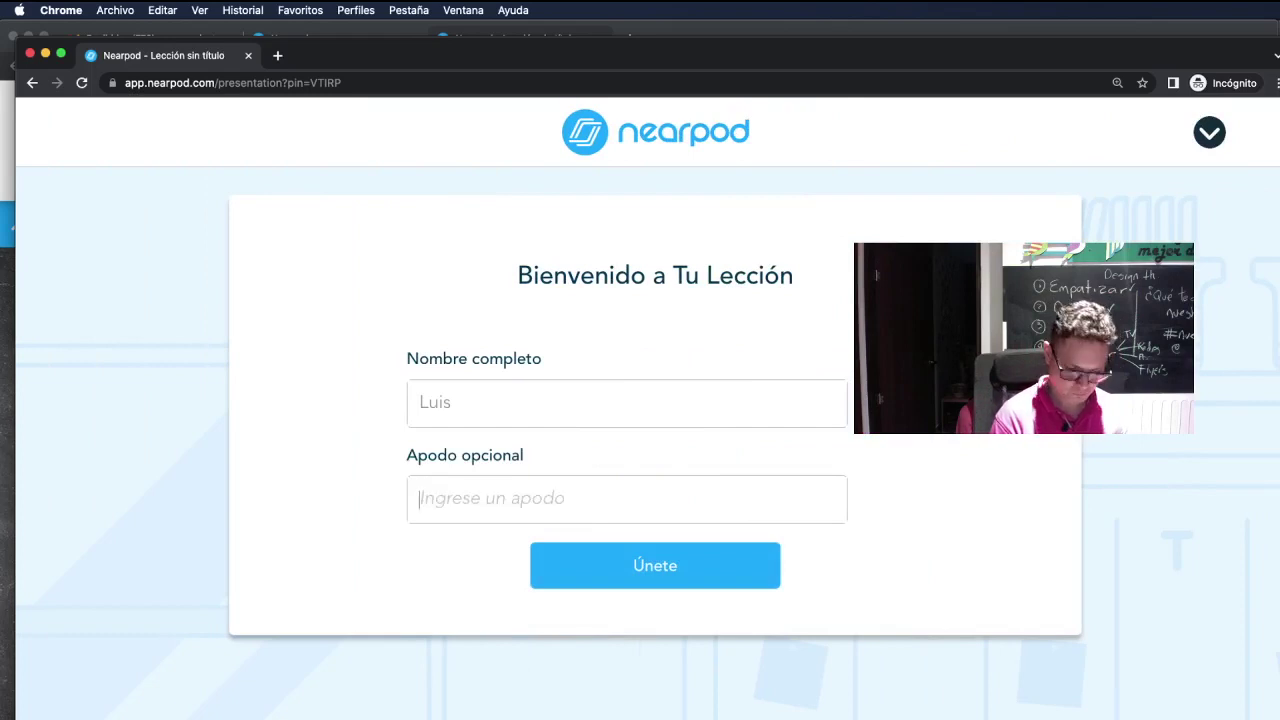
text(Botero)
click(715, 560)
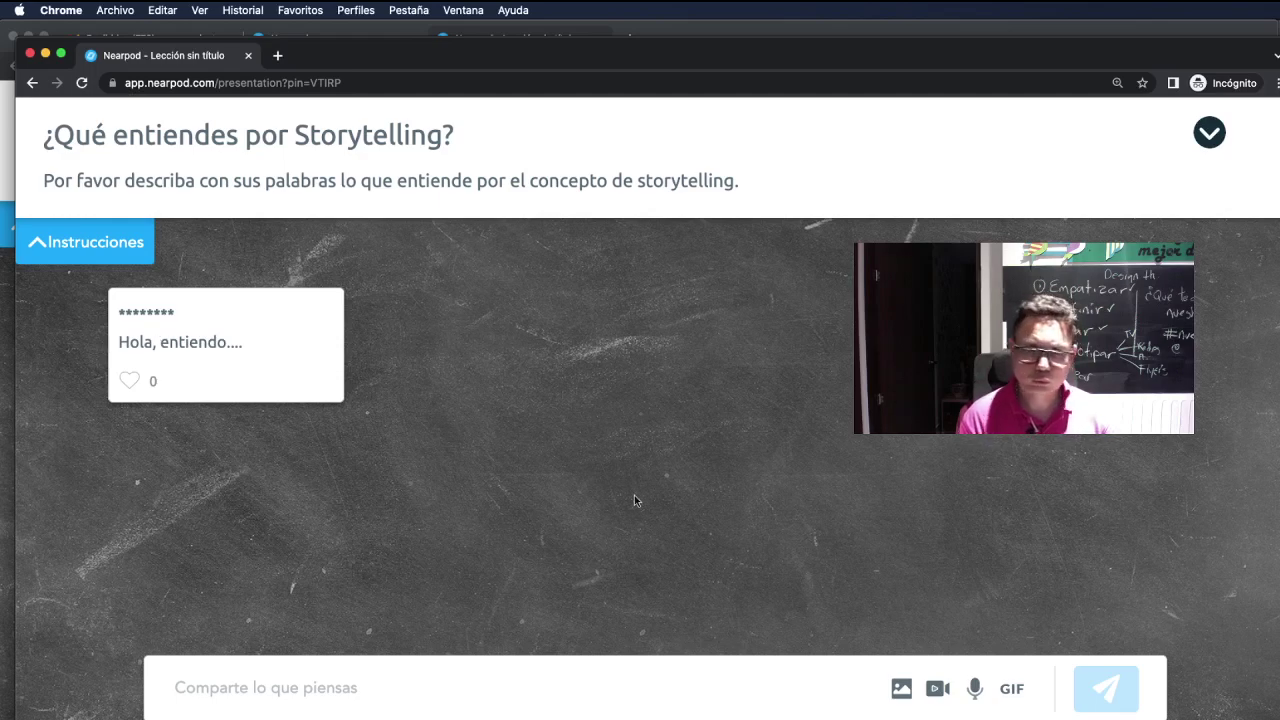
- Merge the incognito student tab into the main Chrome window, then switch to Illustrator
drag(90, 35, 460, 38)
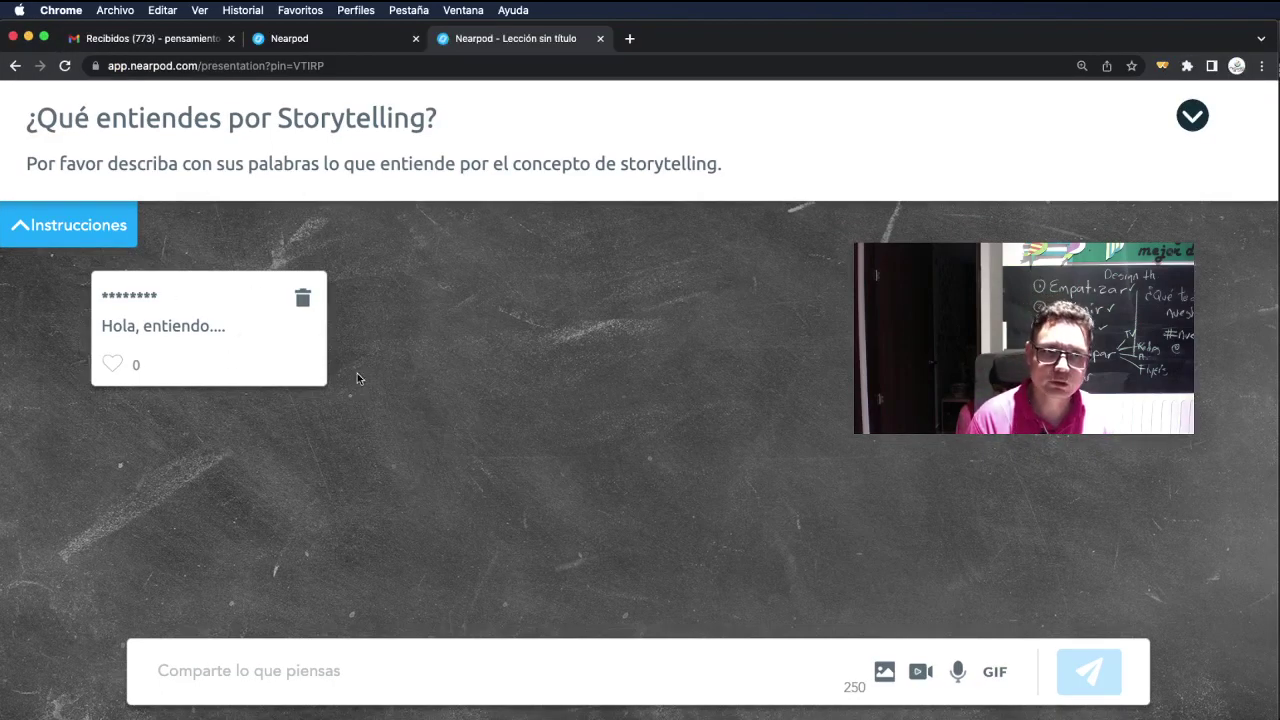
key(super+Tab)
key(super+Tab)
key(super+Tab)
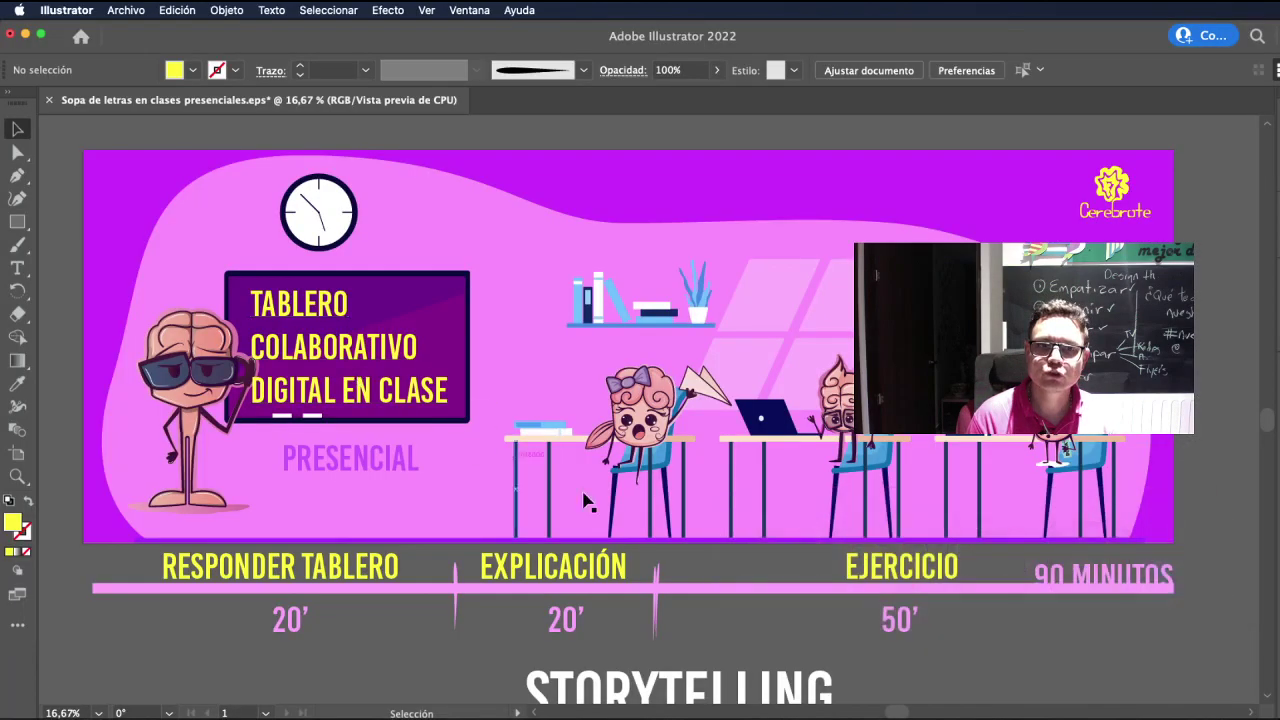
- Inspect the 20' duration and EJERCICIO stage labels on the timeline, then return to Chrome
click(275, 627)
click(330, 644)
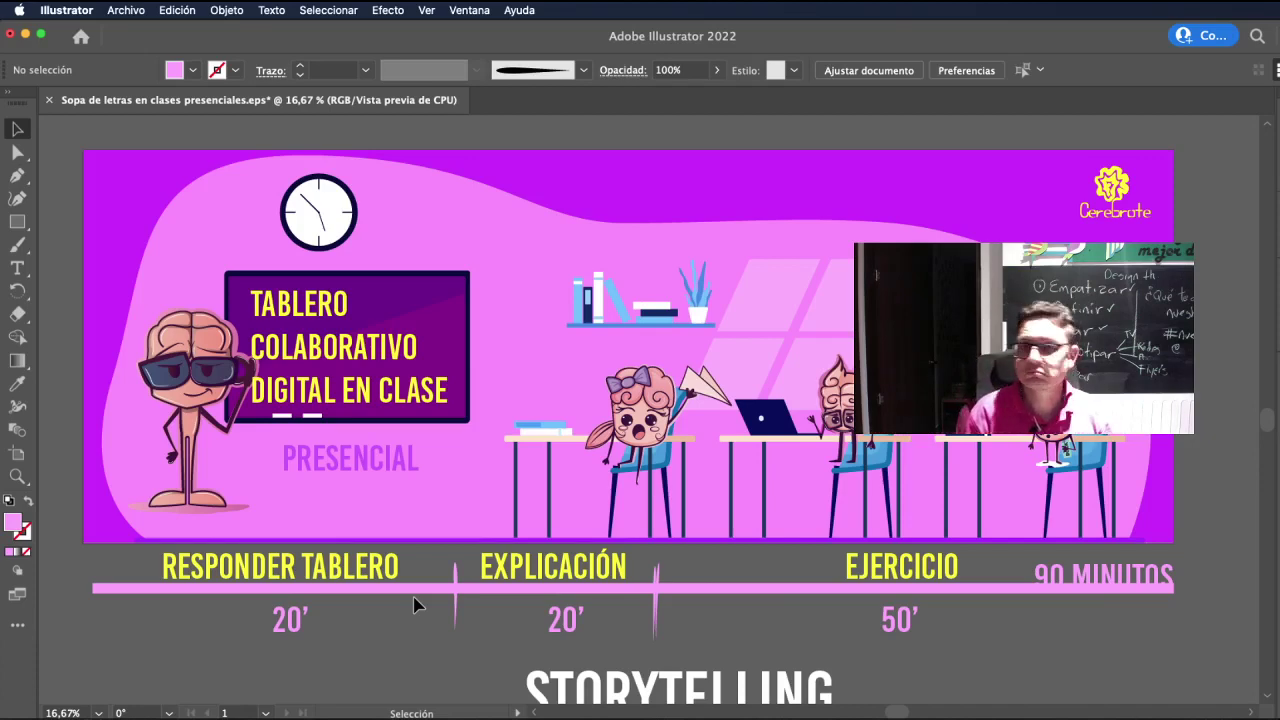
click(940, 570)
click(952, 646)
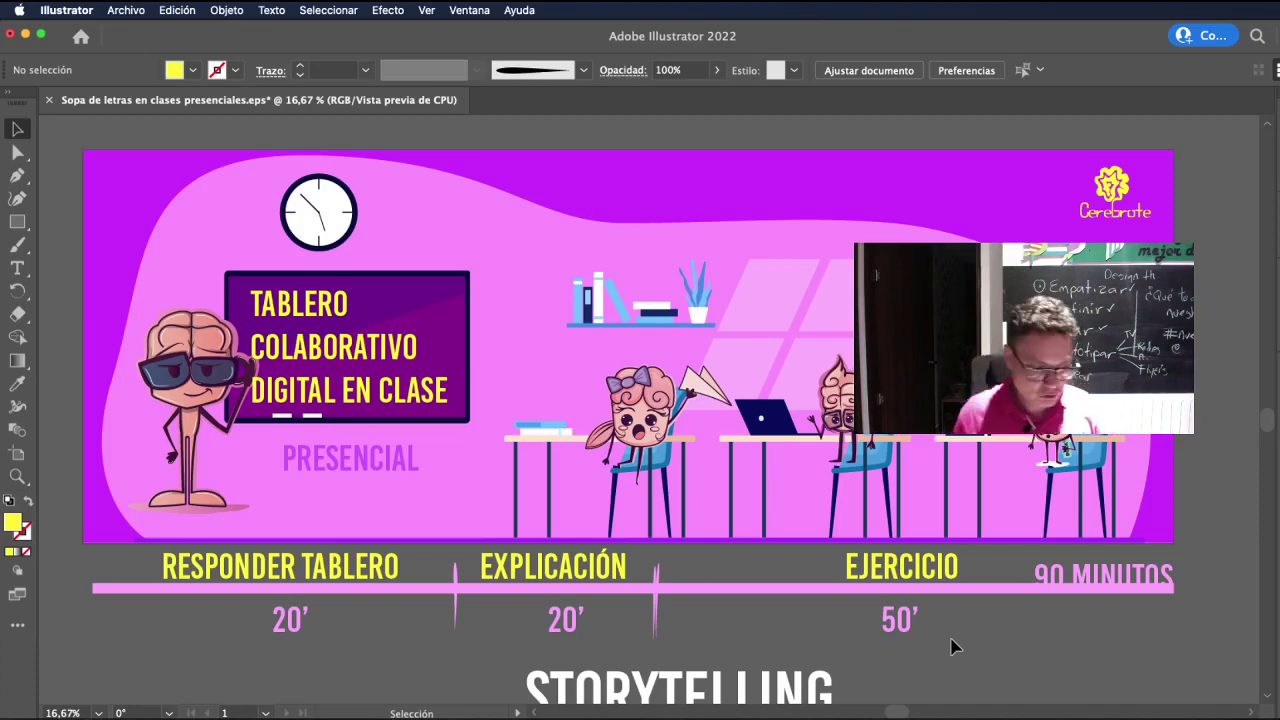
key(super+Tab)
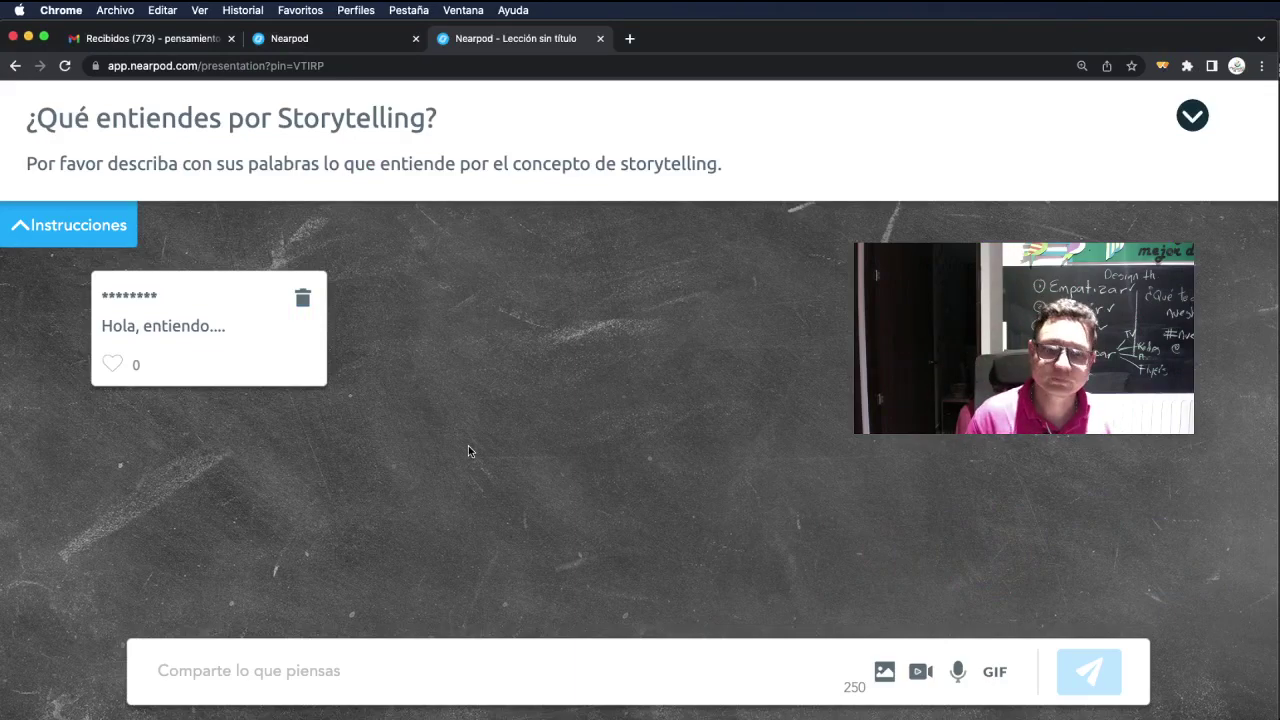
- Switch from the Nearpod board back to the Illustrator timeline graphic
key(super+Tab)
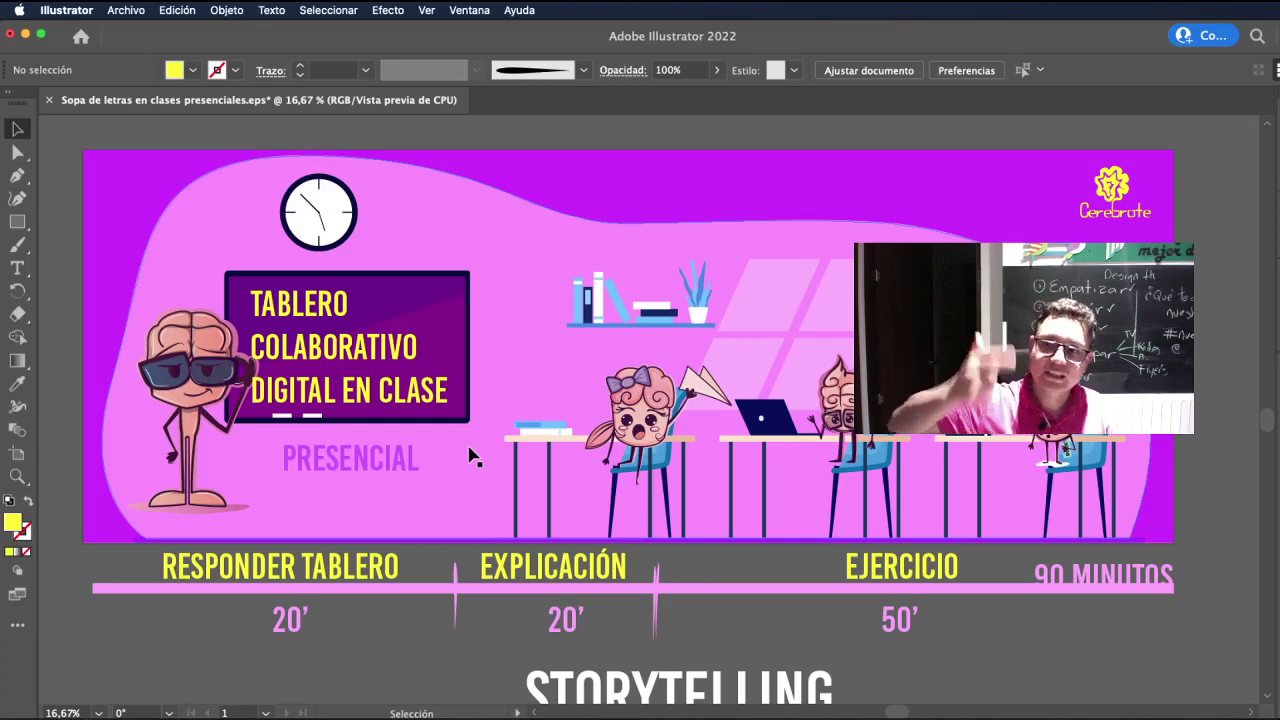
click(283, 560)
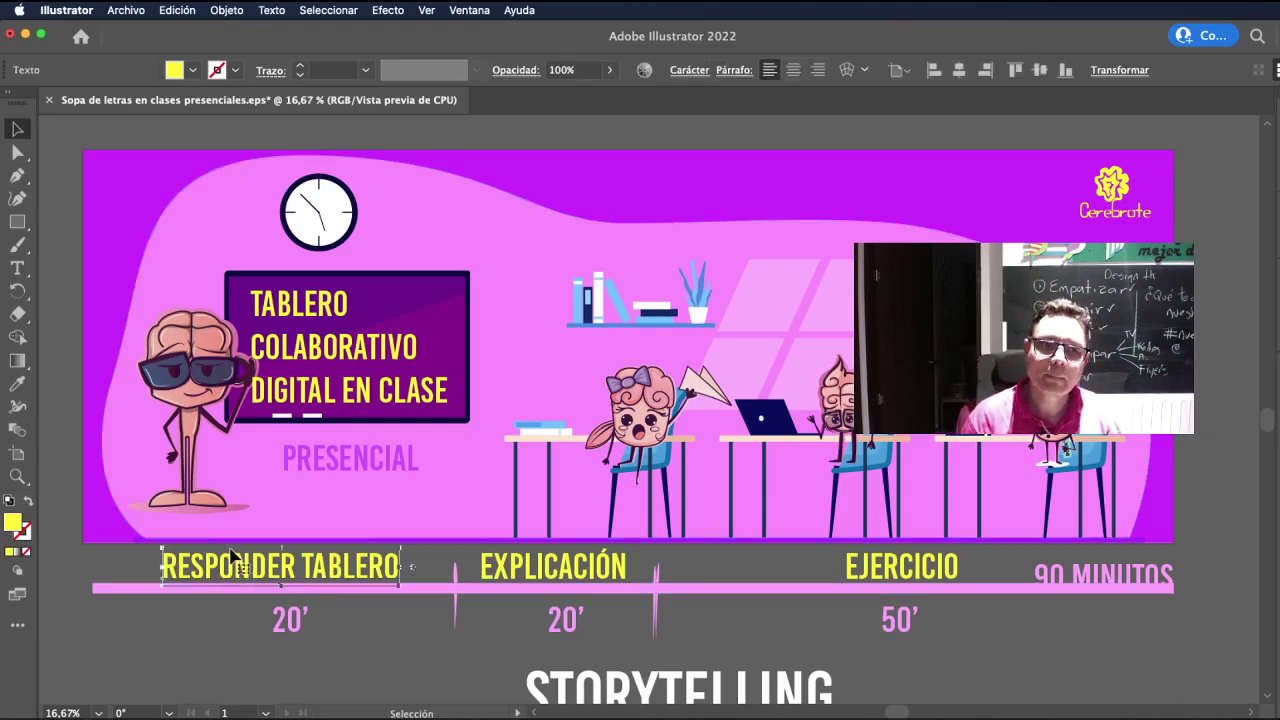
drag(225, 591, 1250, 596)
scroll(1085, 600, right, 3)
scroll(1085, 600, right, 5)
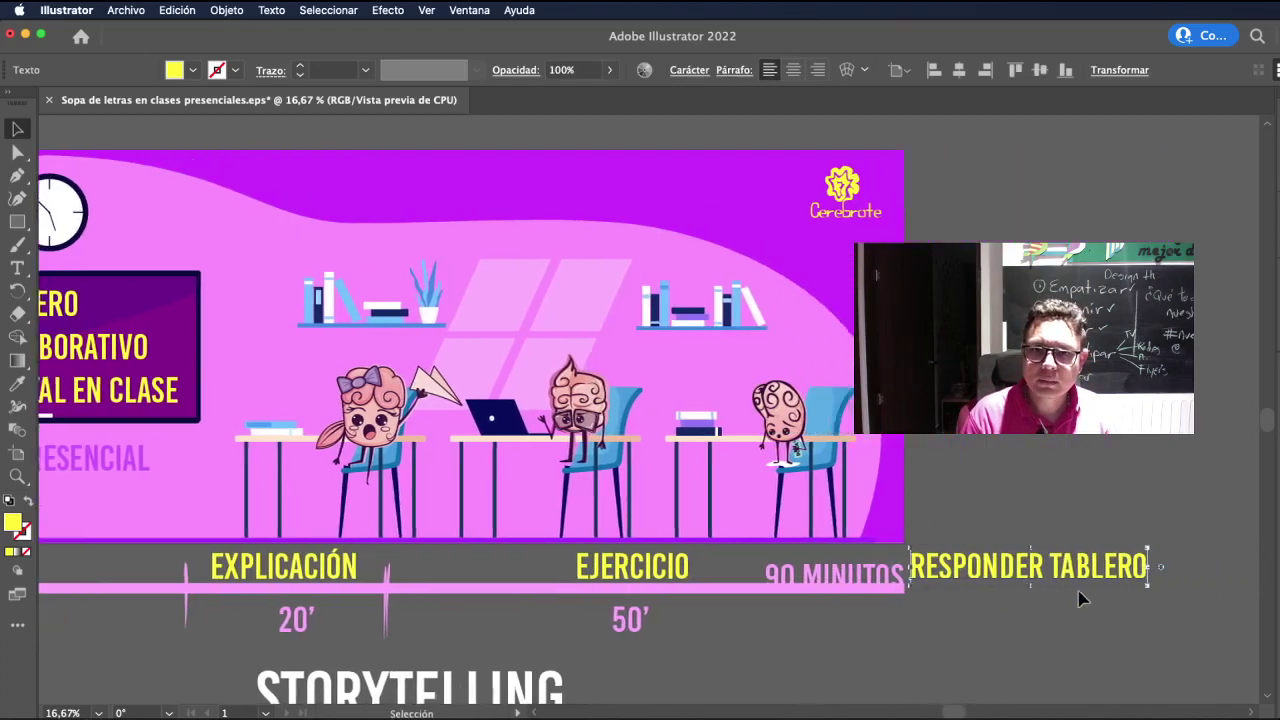
click(1047, 640)
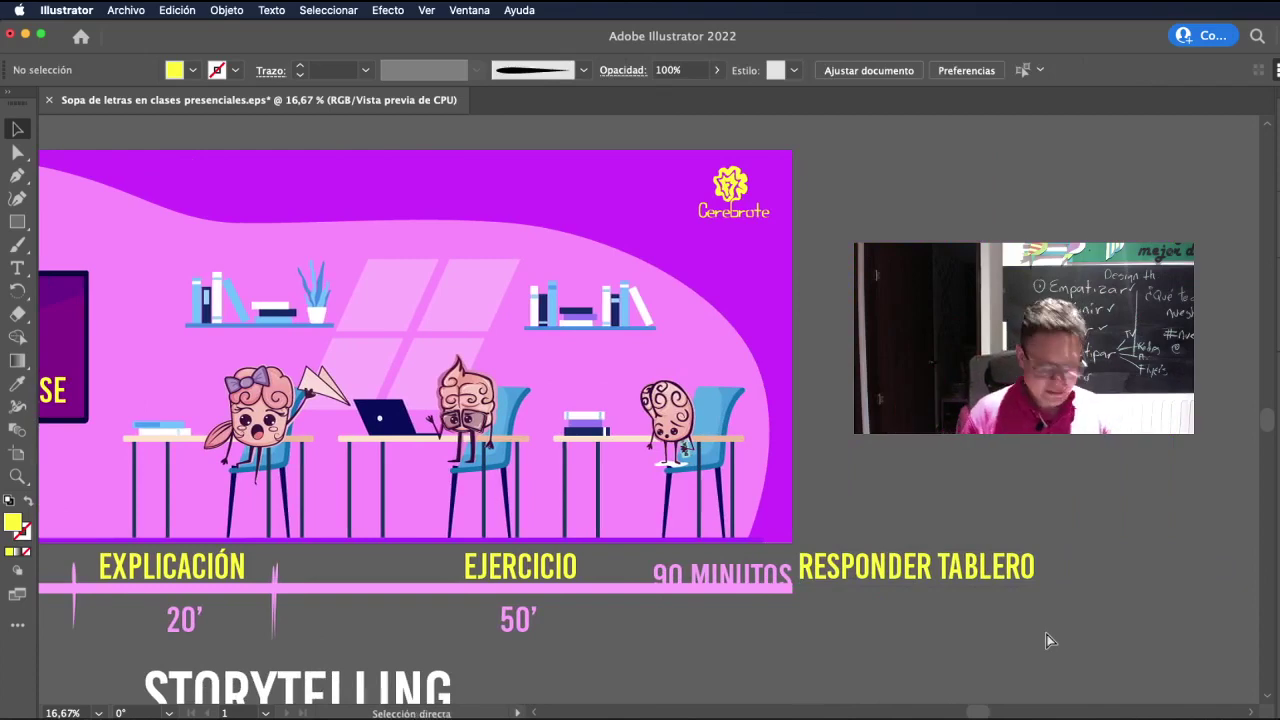
key(super+z)
key(super+z)
scroll(1030, 632, left, 5)
scroll(1015, 627, left, 3)
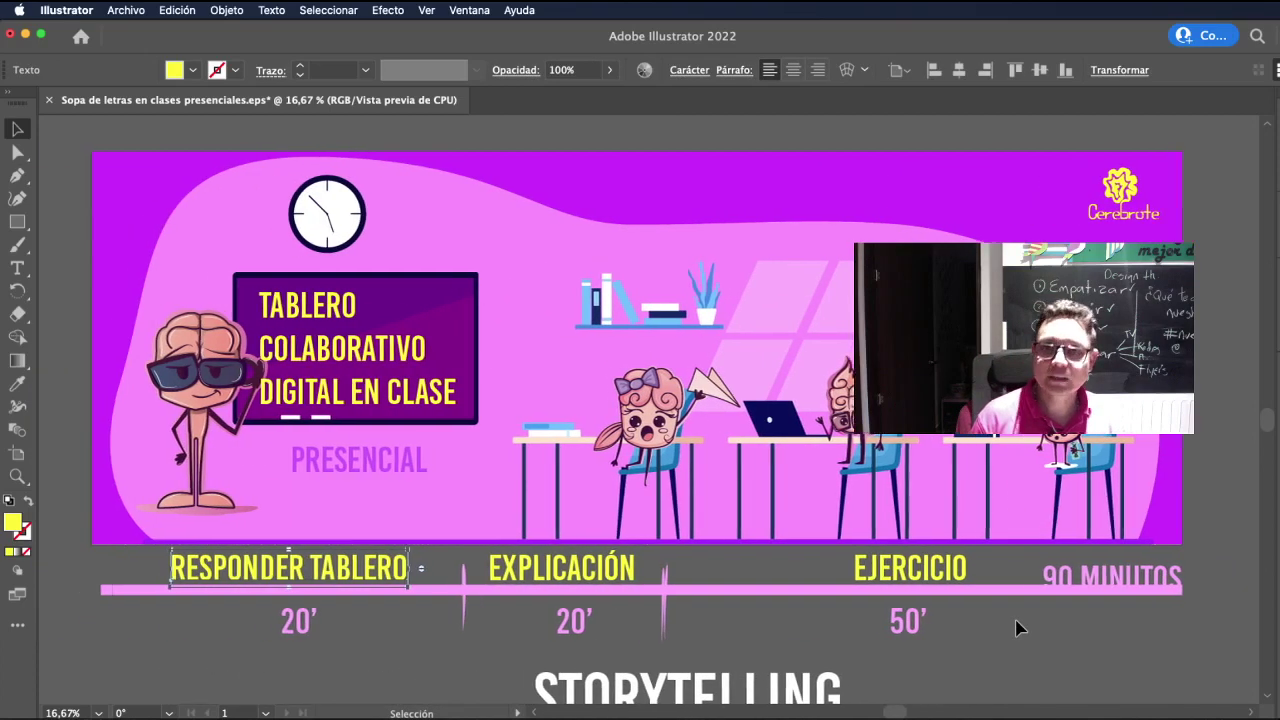
click(586, 568)
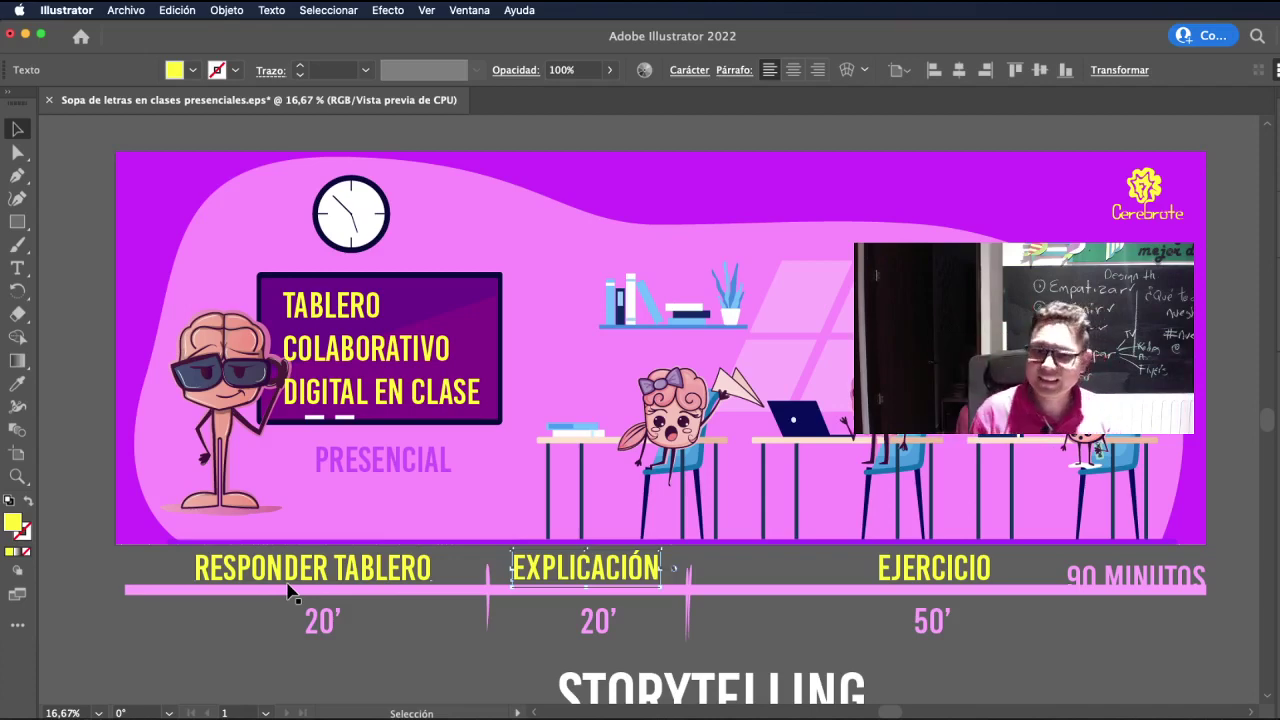
scroll(480, 655, down, 1)
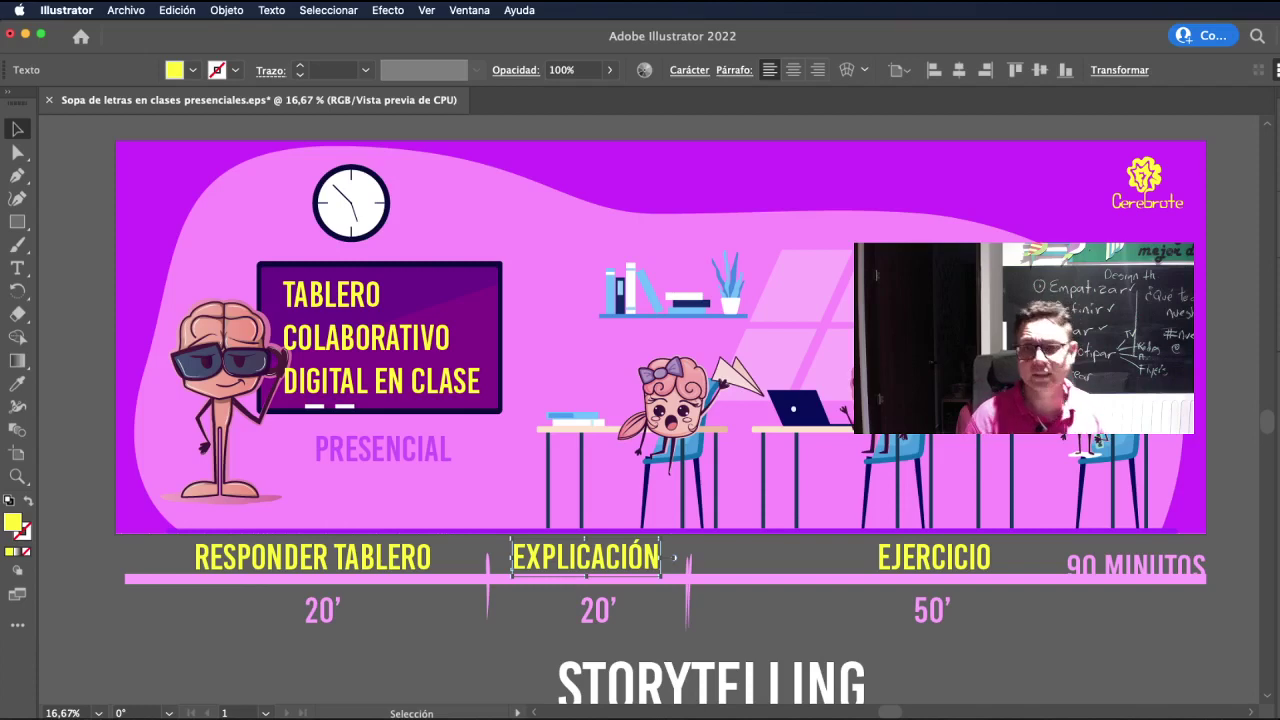
key(super+Tab)
key(super+Tab)
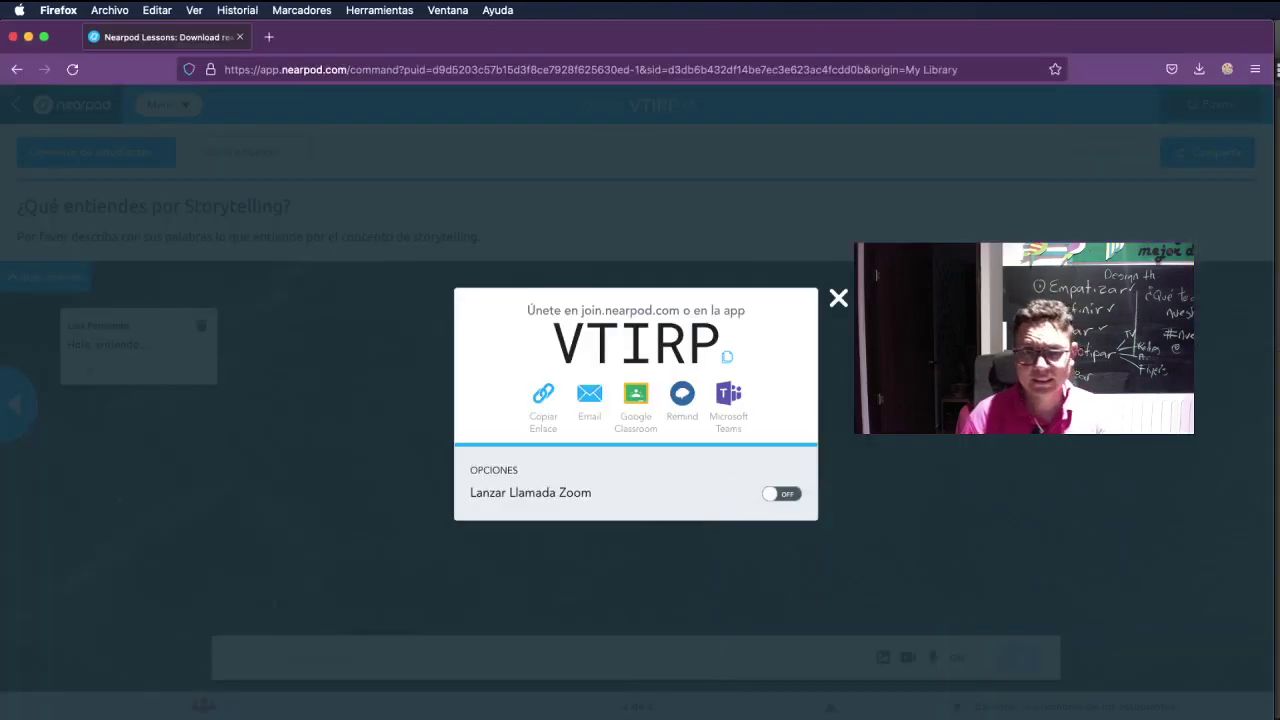
- Close the join-code window, cancel the exit prompt, and open the Opciones de estudiantes list
click(839, 297)
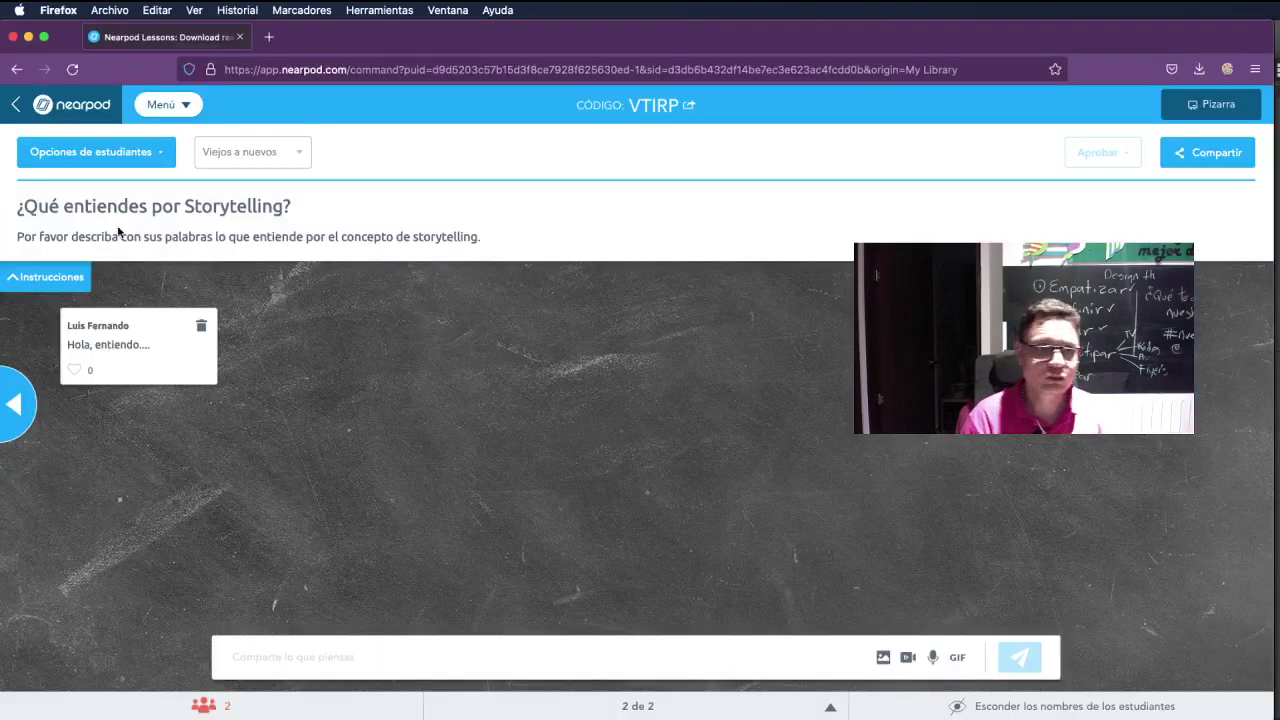
click(14, 104)
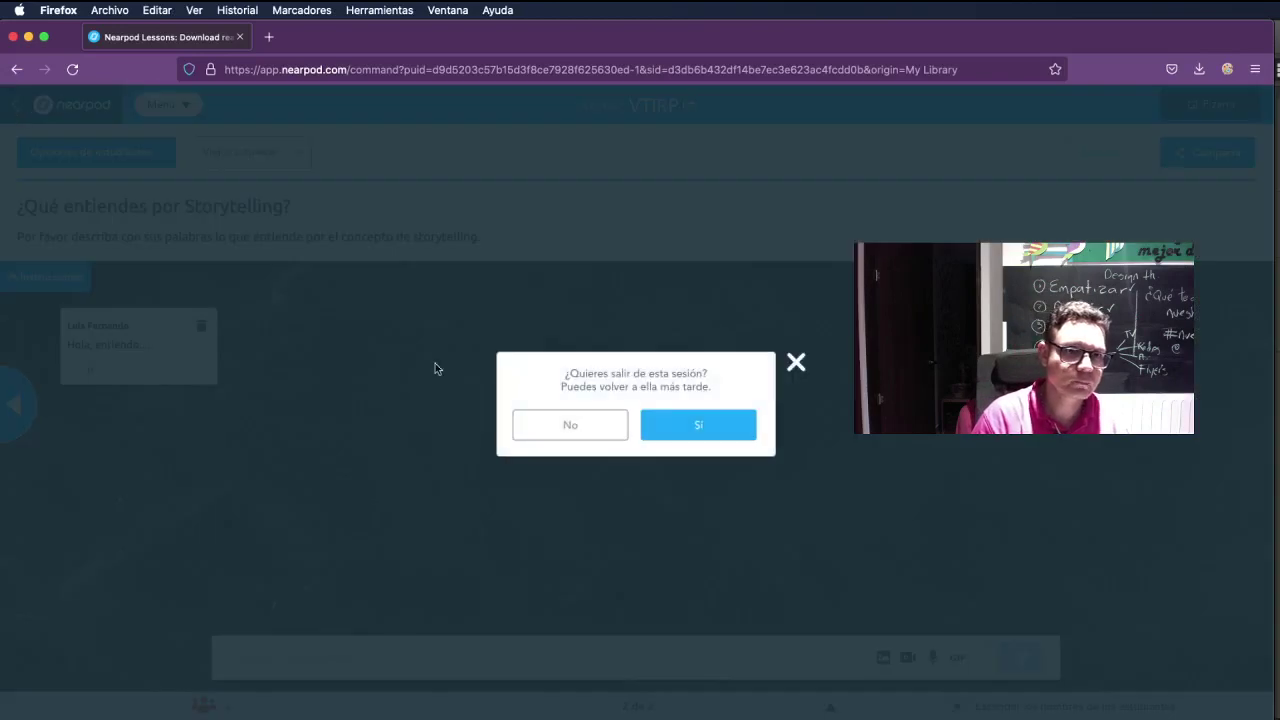
click(796, 362)
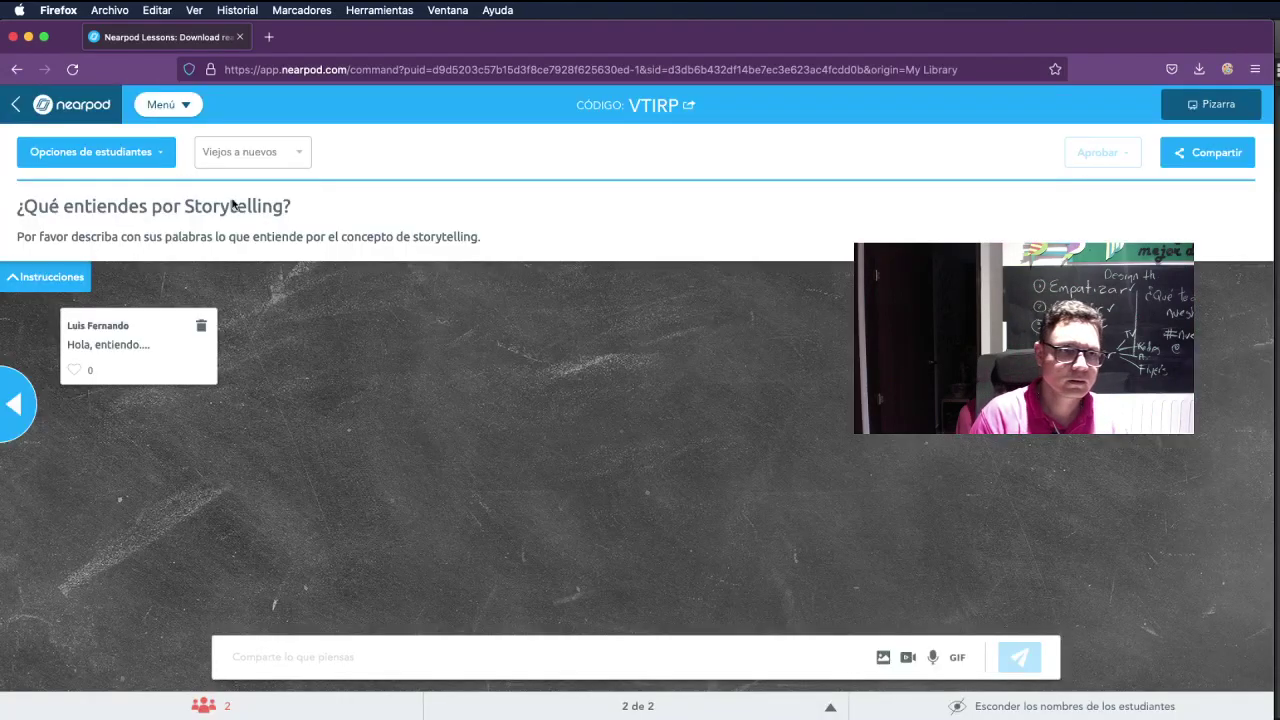
click(164, 157)
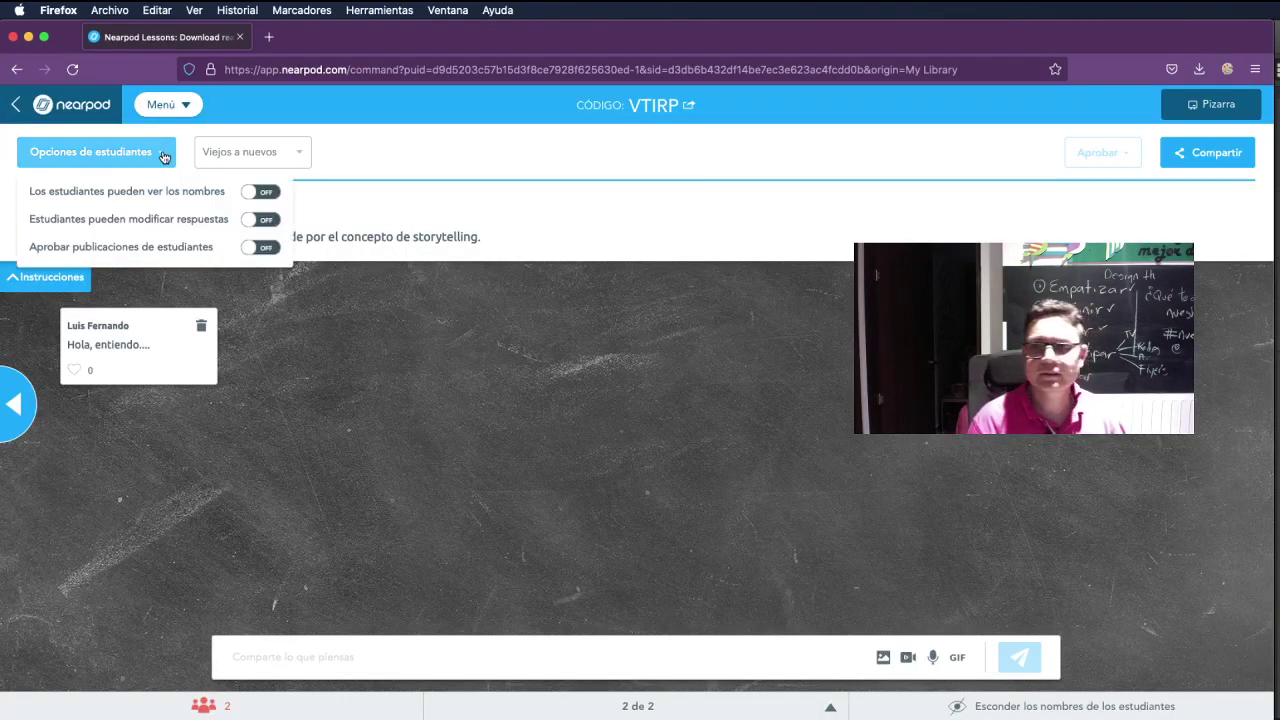
click(164, 155)
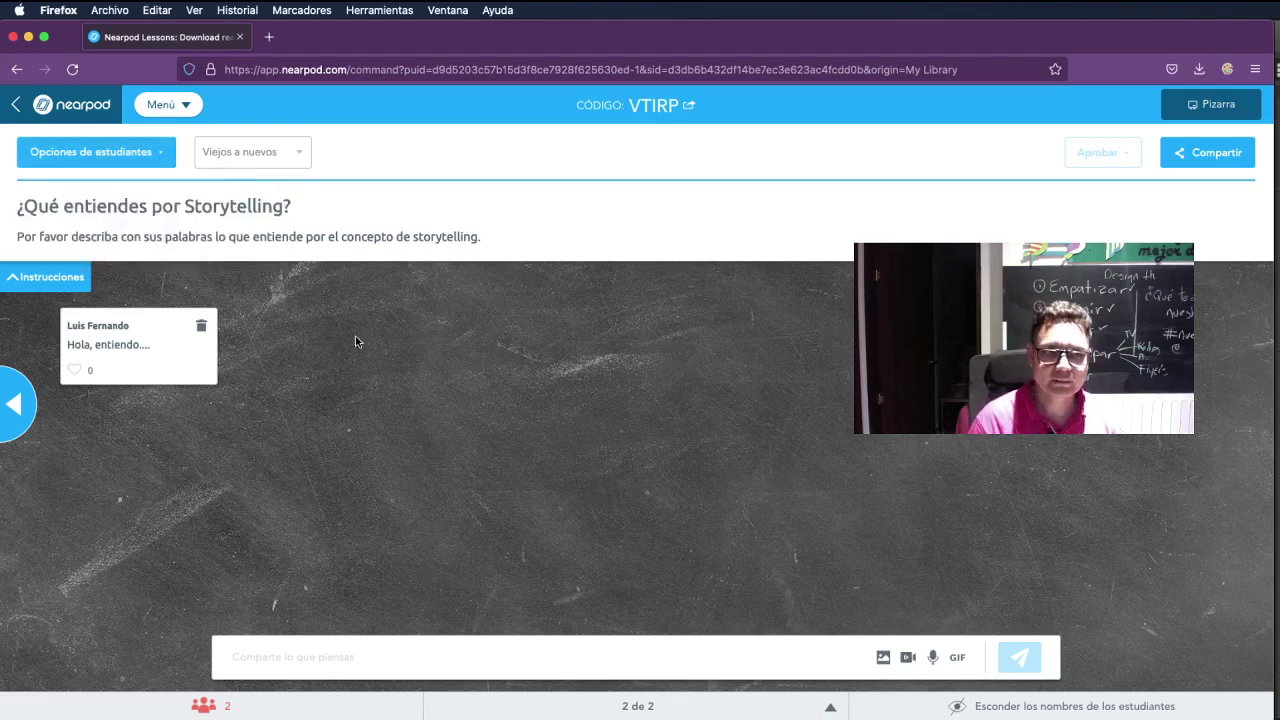
click(165, 158)
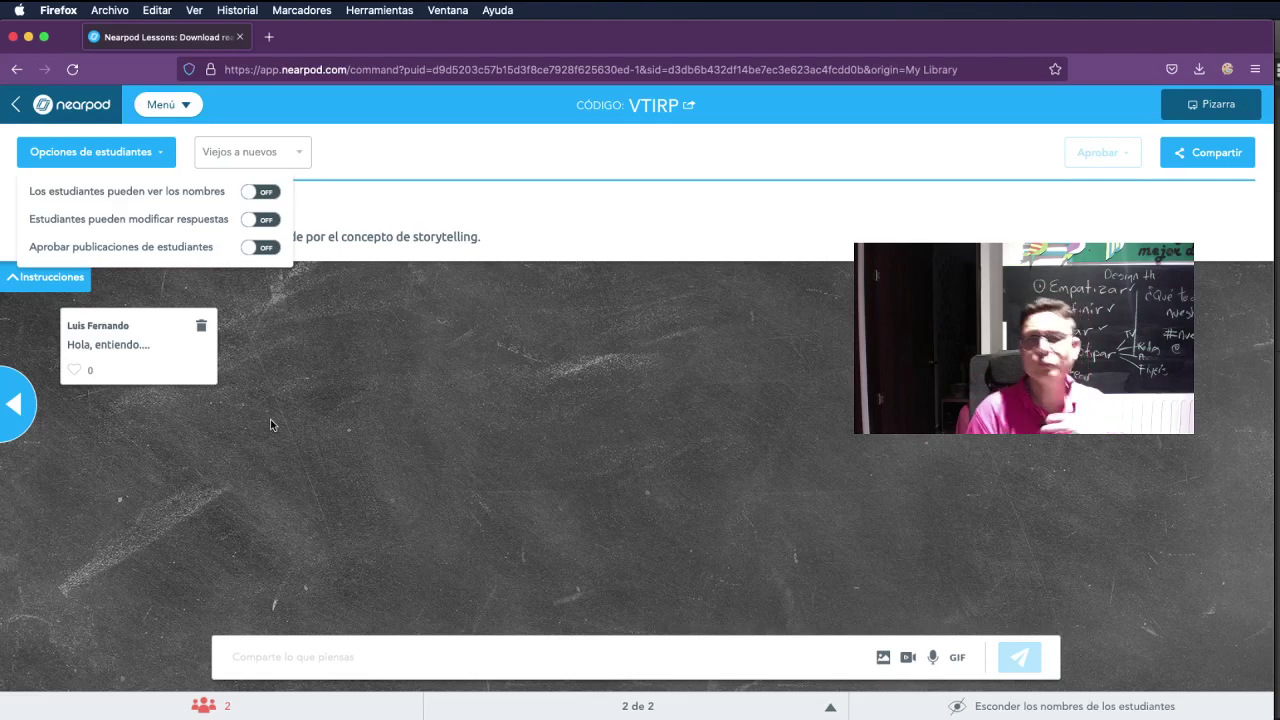
- Toggle student name visibility and answer editing on, then back off
click(253, 195)
click(253, 195)
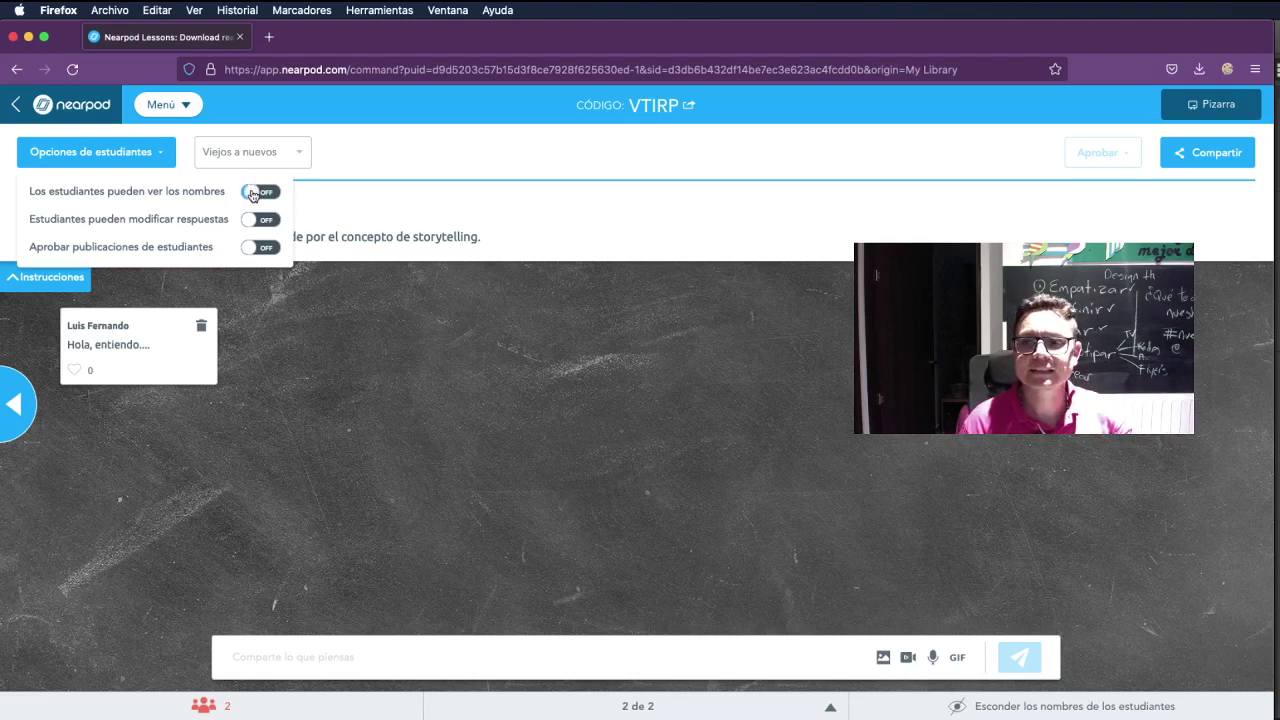
key(super+plus)
key(super+plus)
key(super+plus)
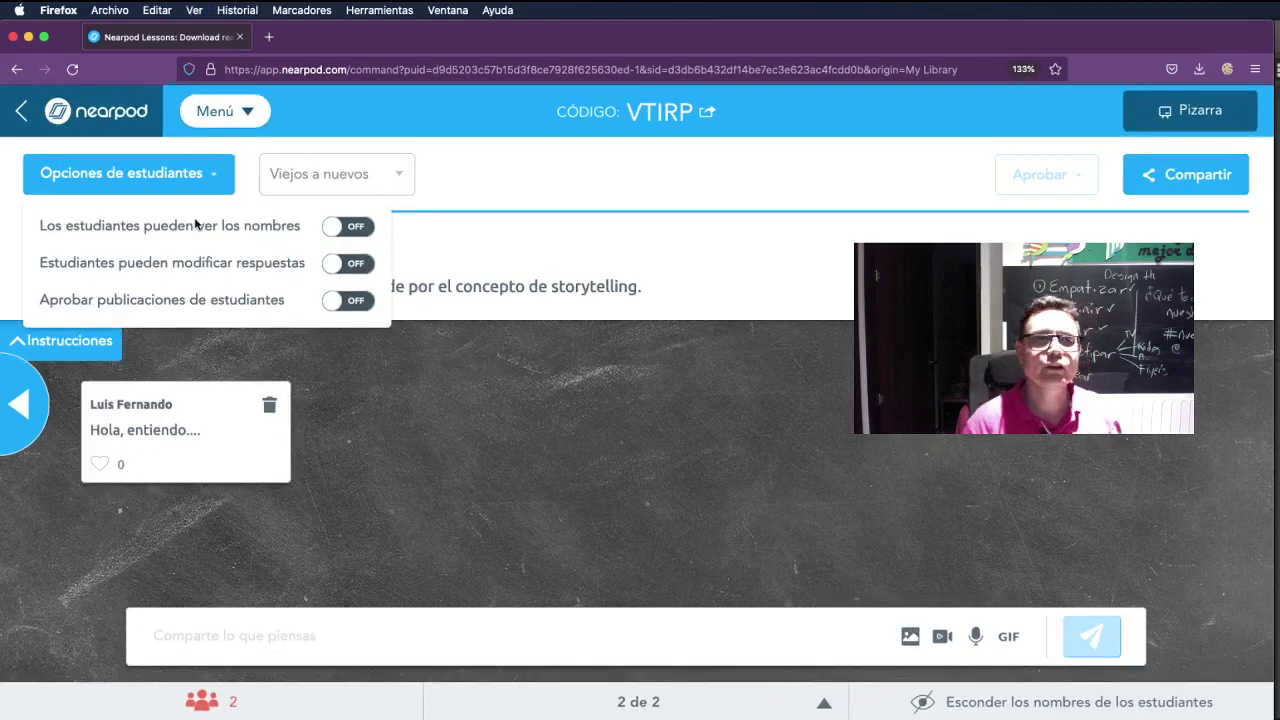
click(340, 265)
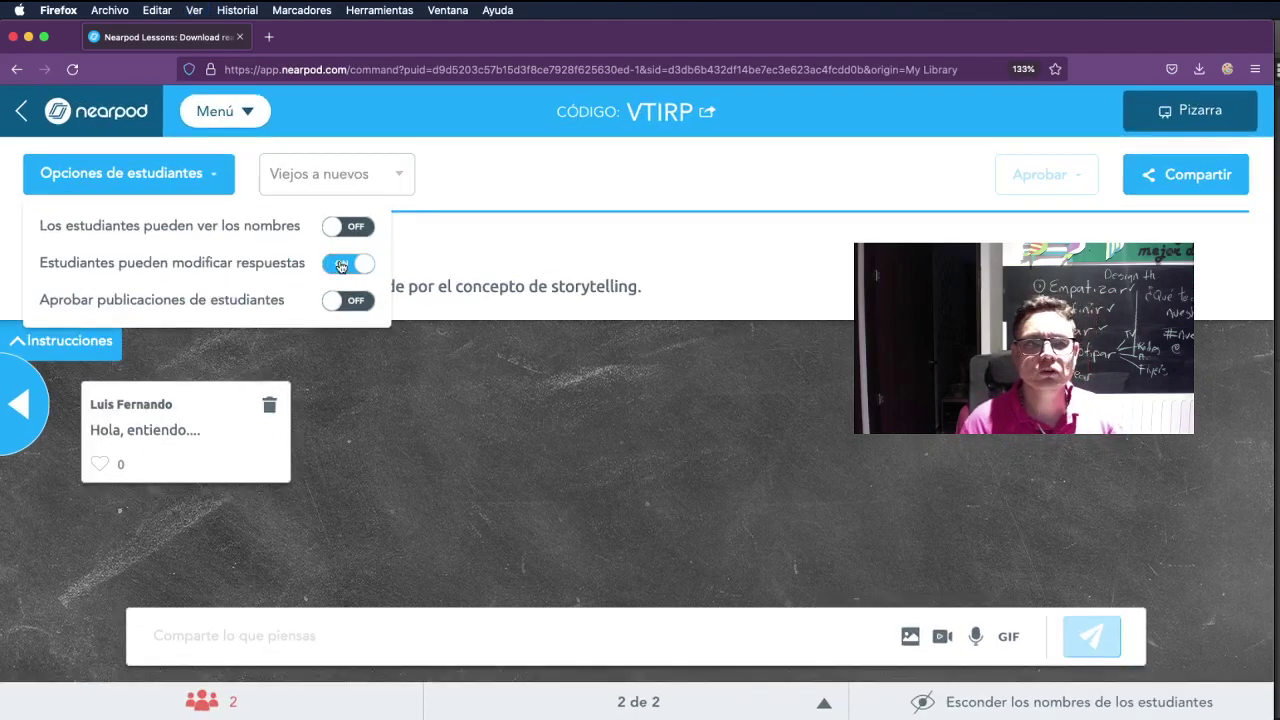
click(340, 265)
- Turn post approval on, then switch it off again and confirm with Apagar
click(343, 304)
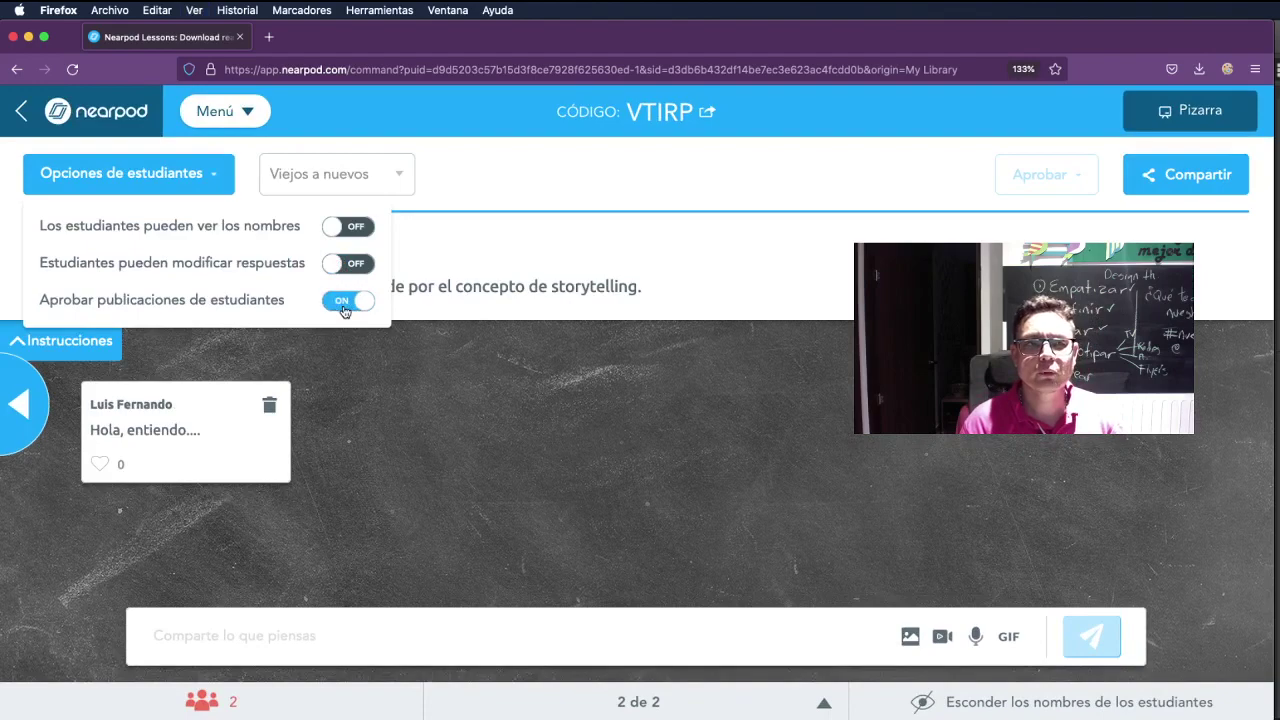
click(343, 304)
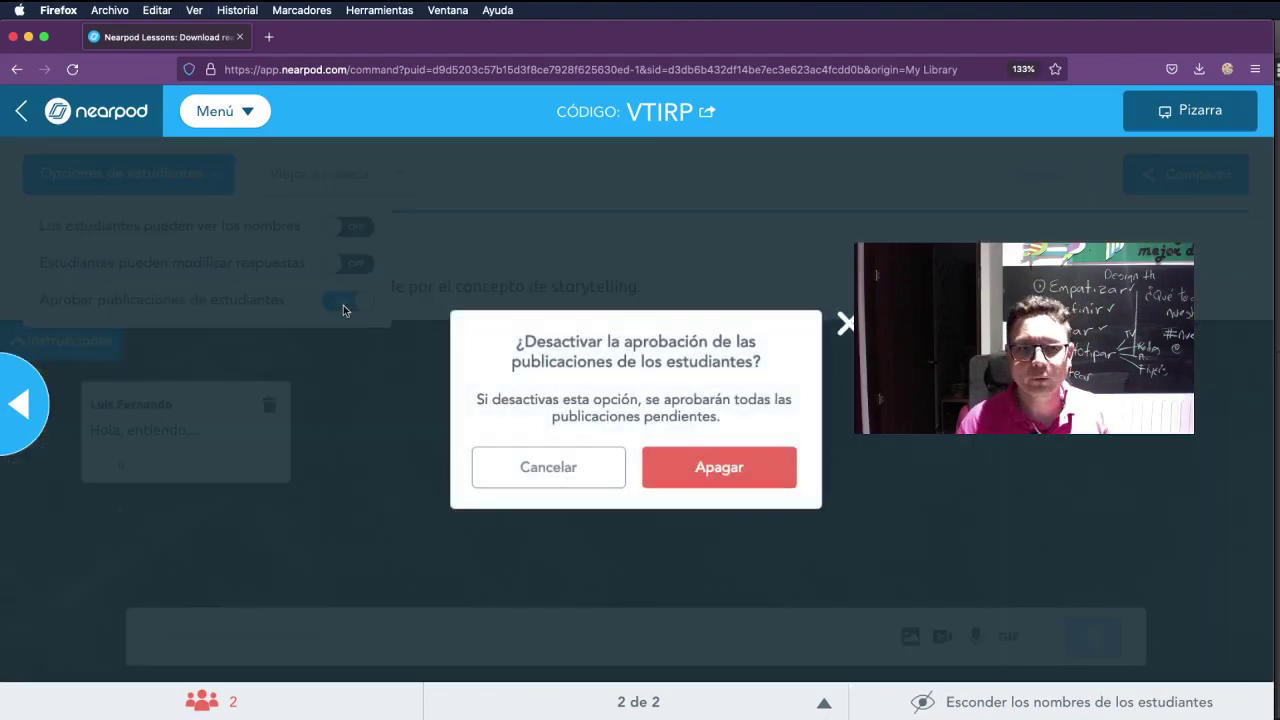
key(Escape)
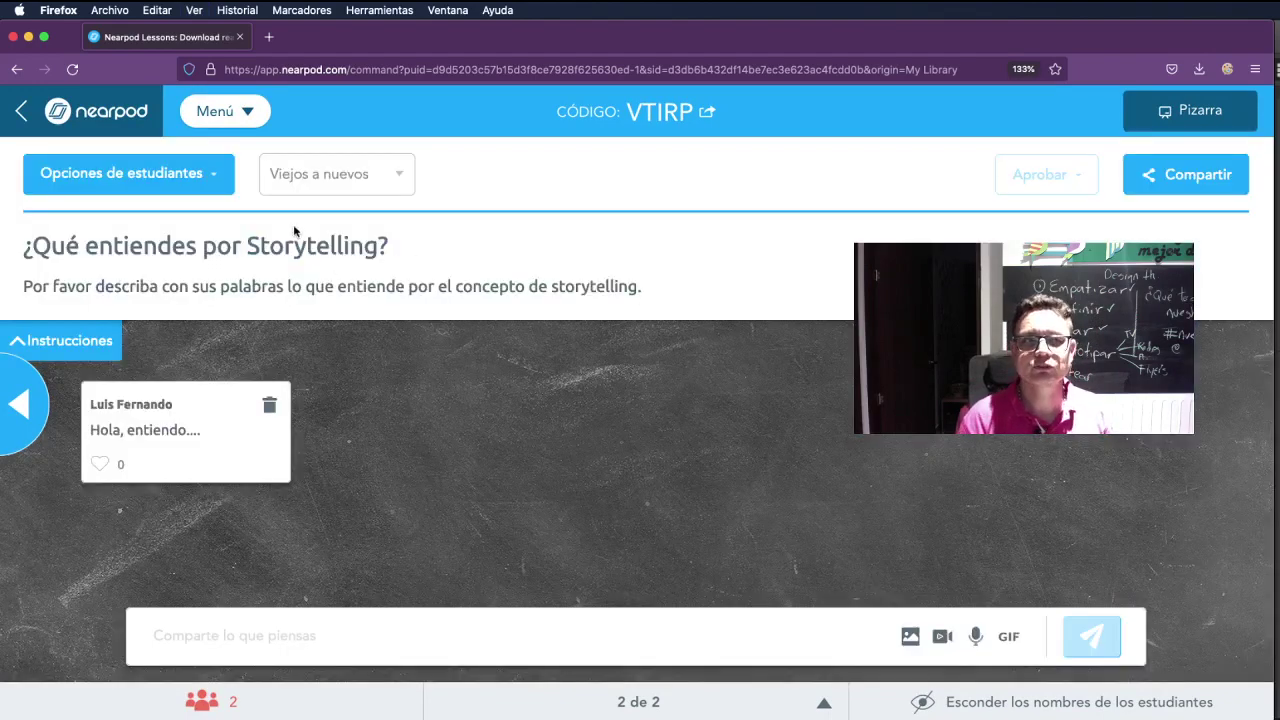
click(178, 174)
click(343, 301)
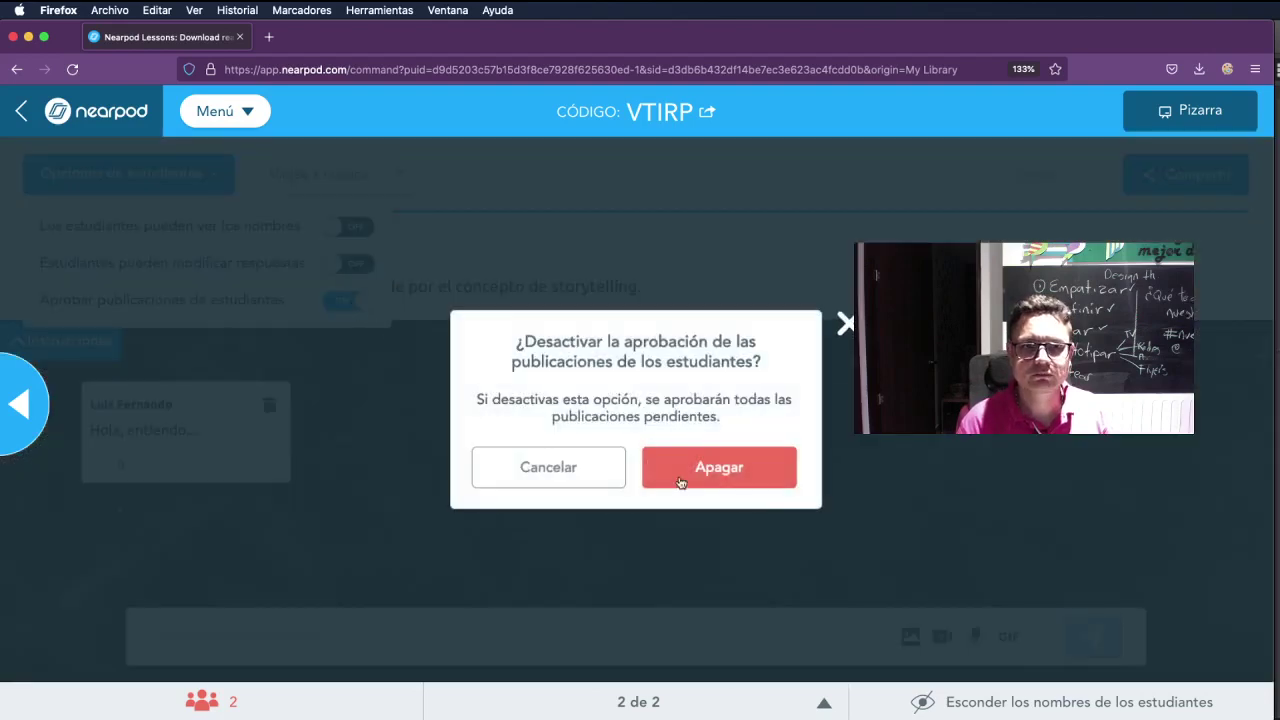
click(725, 478)
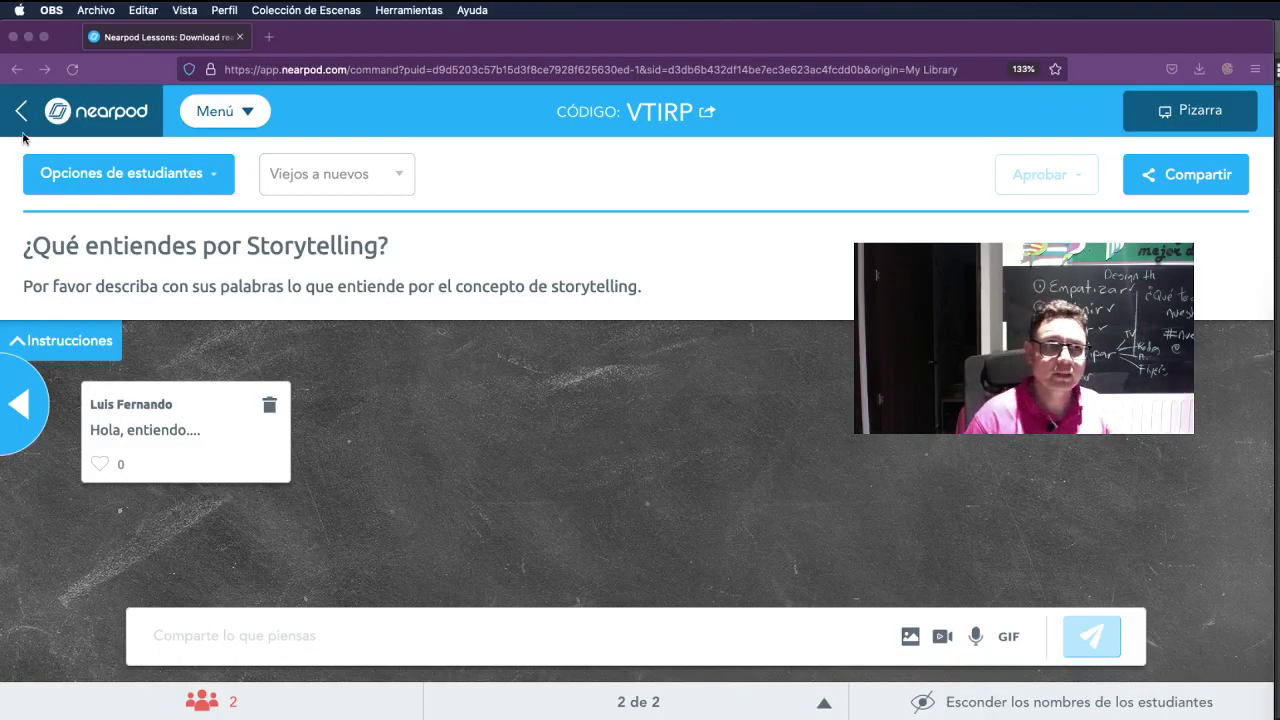
- Exit the live Storytelling session, confirming 'Sí' to return to Mis Lecciones
click(24, 121)
click(22, 112)
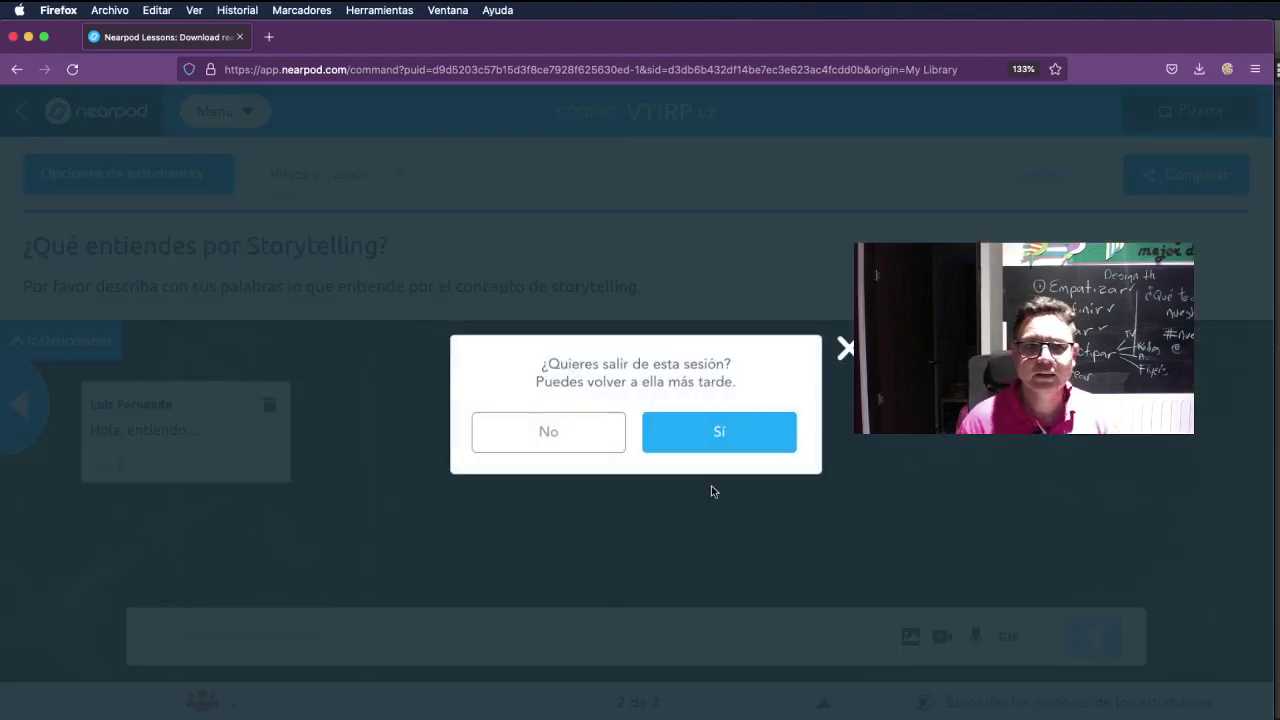
click(673, 433)
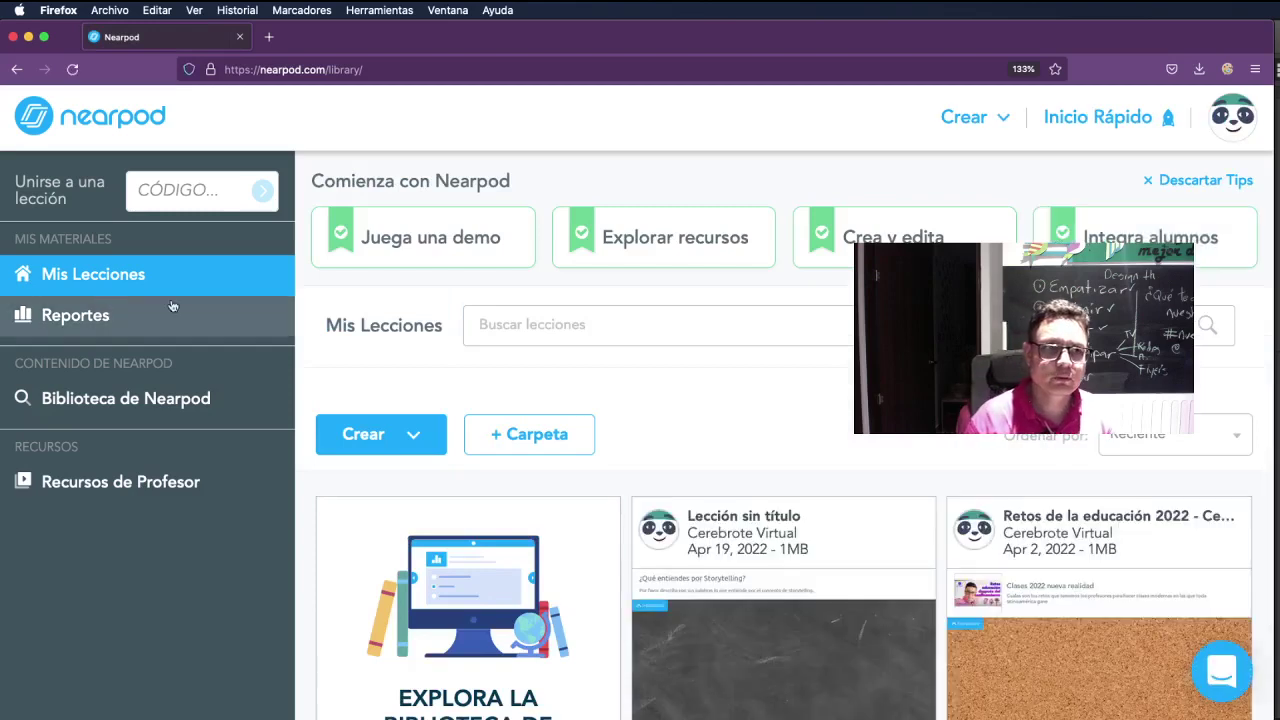
- Open the Reportes Post-Sesión page from the sidebar
click(109, 318)
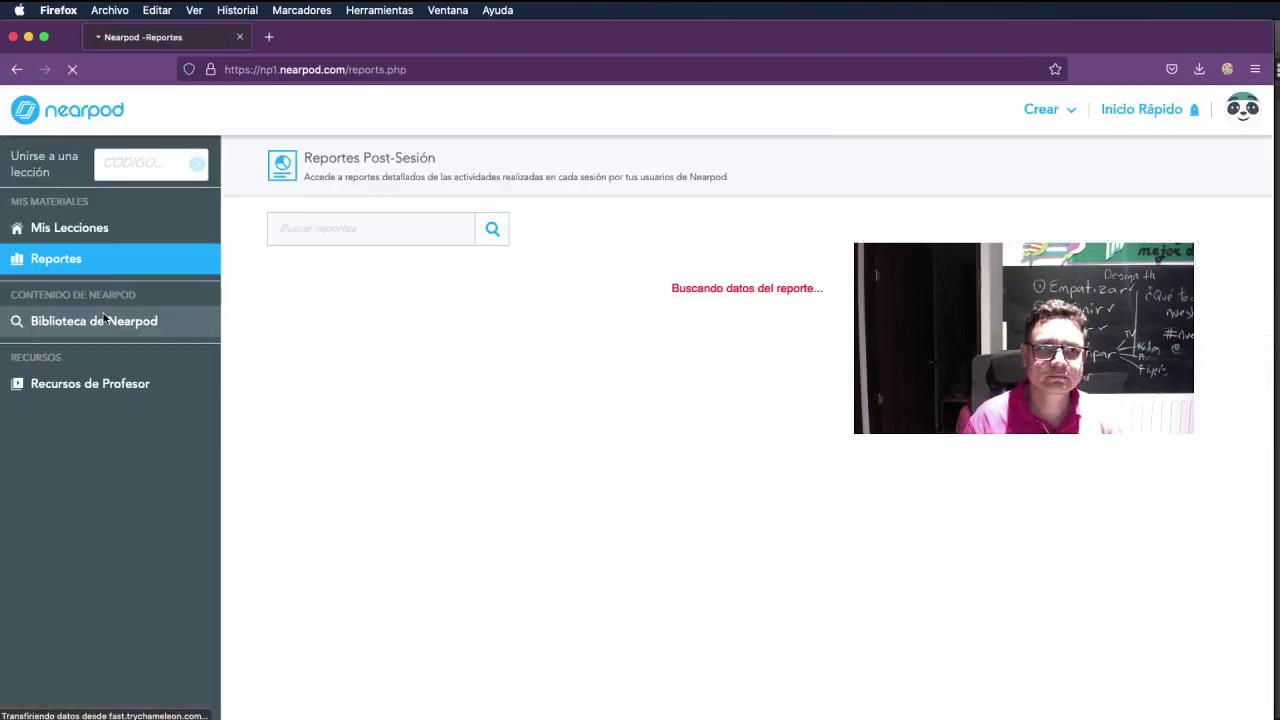
click(16, 69)
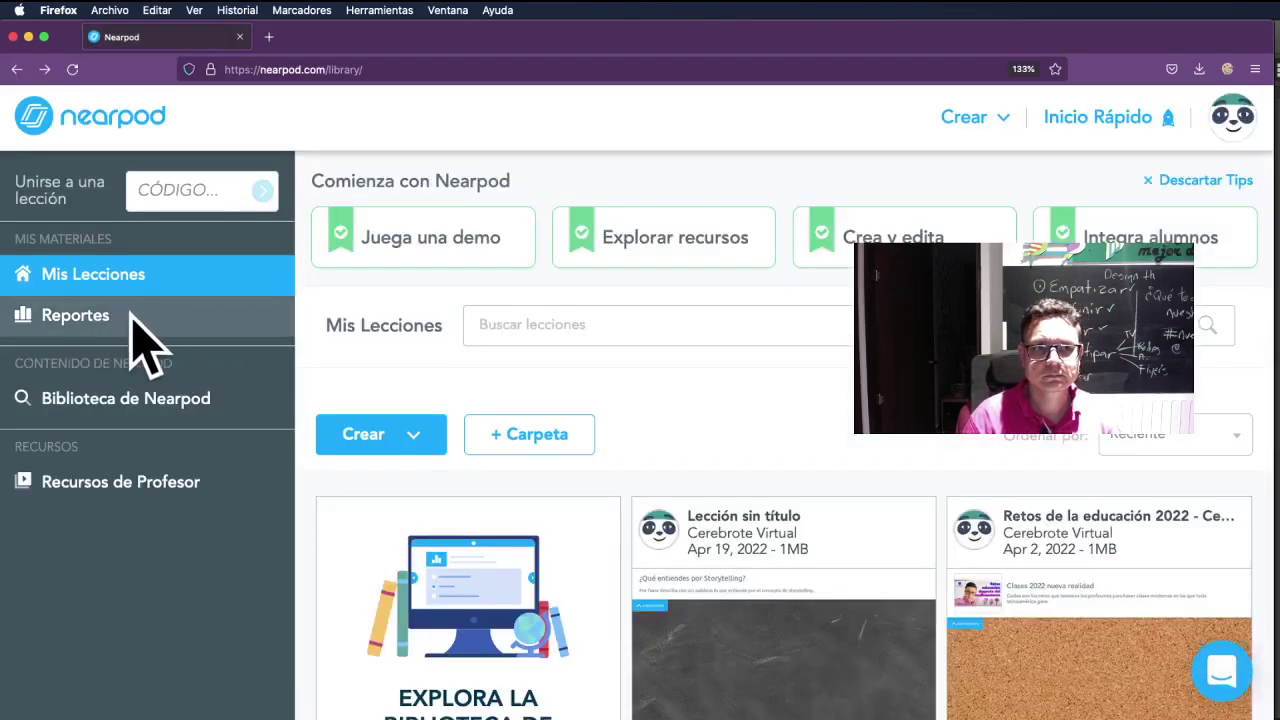
click(100, 318)
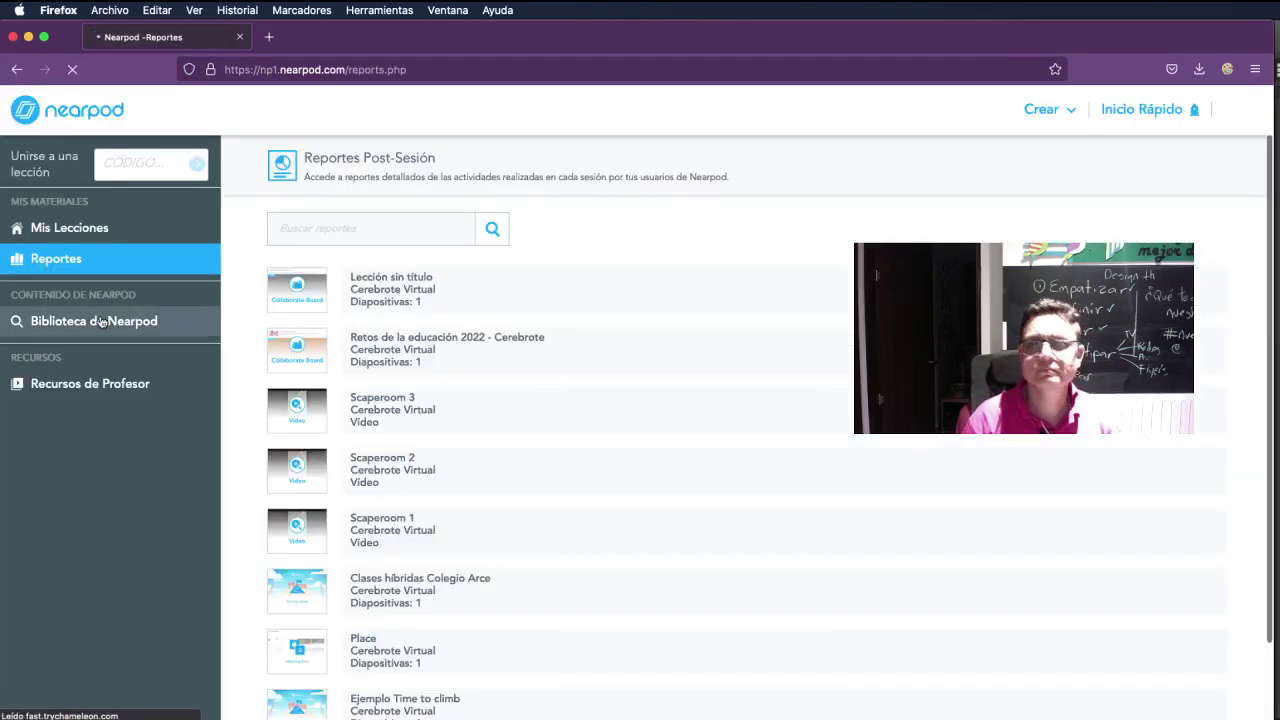
scroll(520, 513, down, 2)
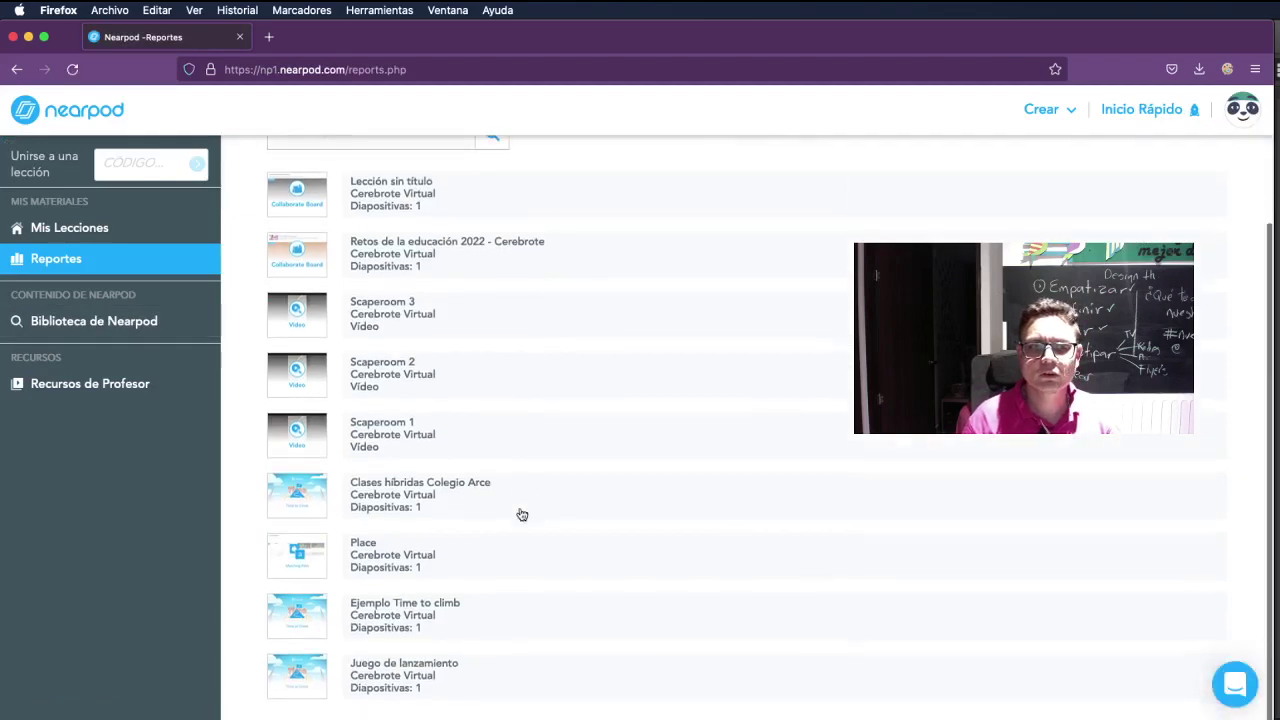
scroll(520, 513, up, 2)
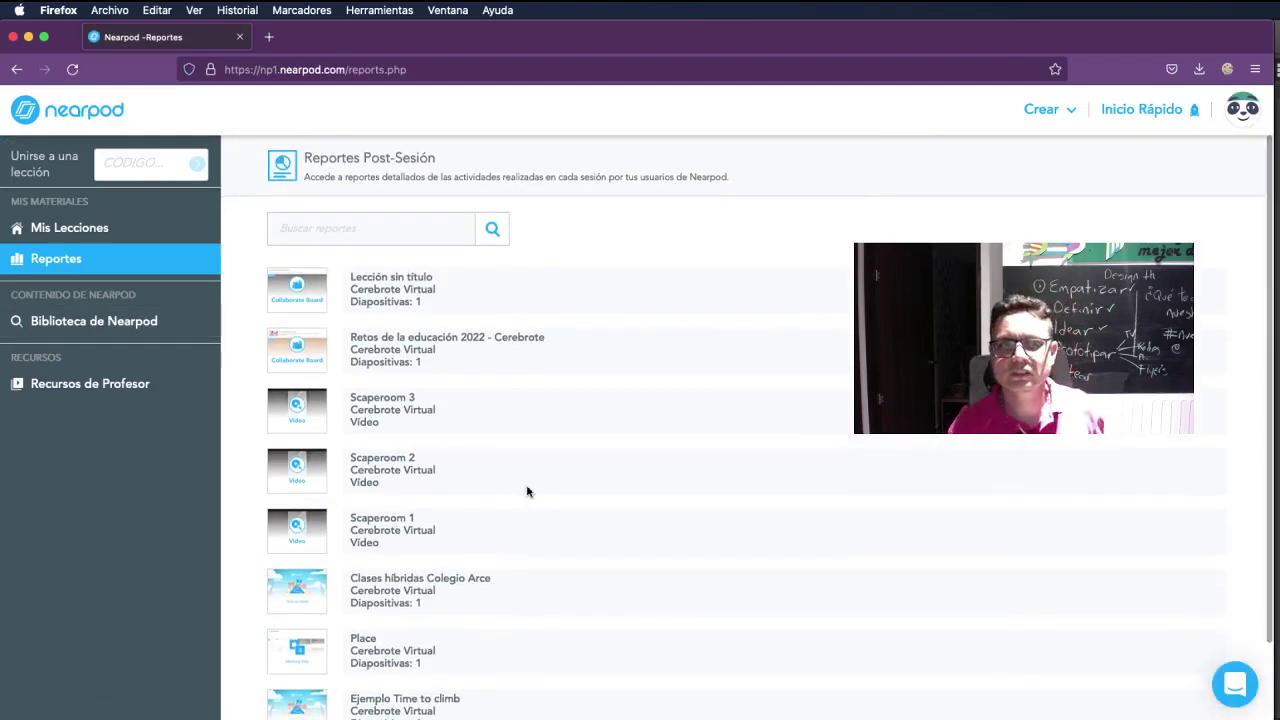
- Expand the Lección sin título and Retos de la educación 2022 reports to show their sessions
click(462, 294)
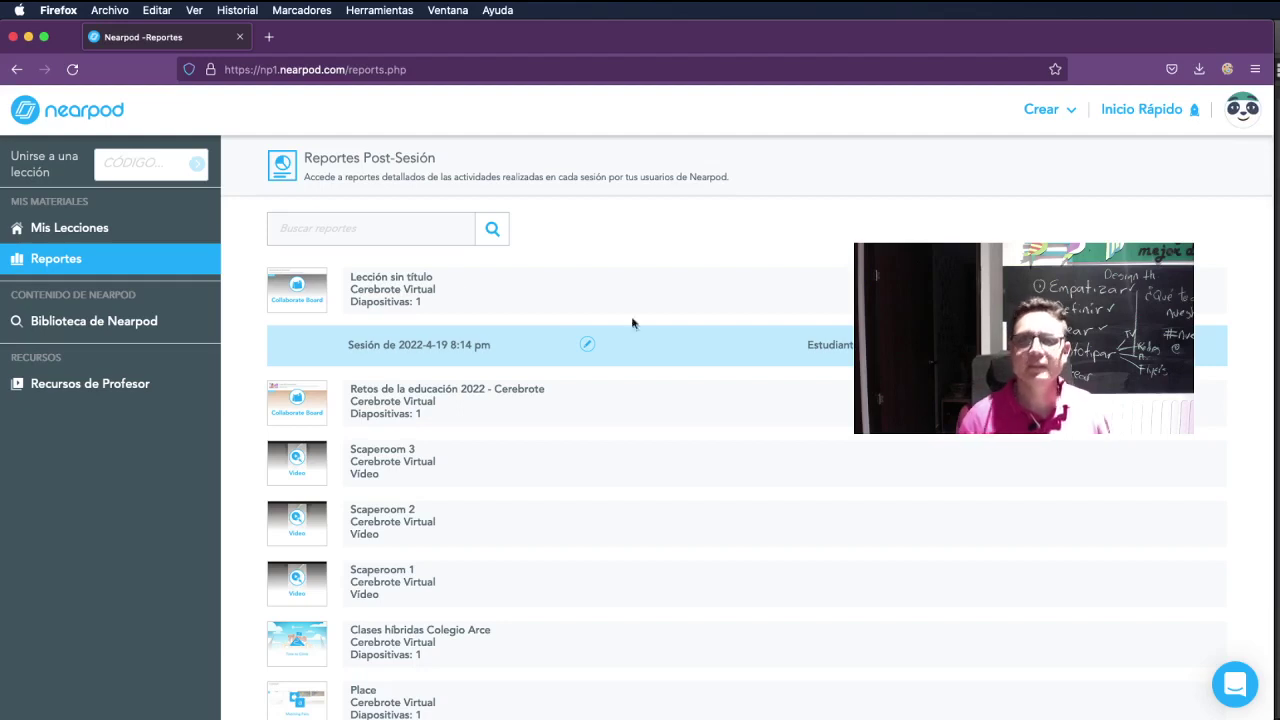
click(580, 397)
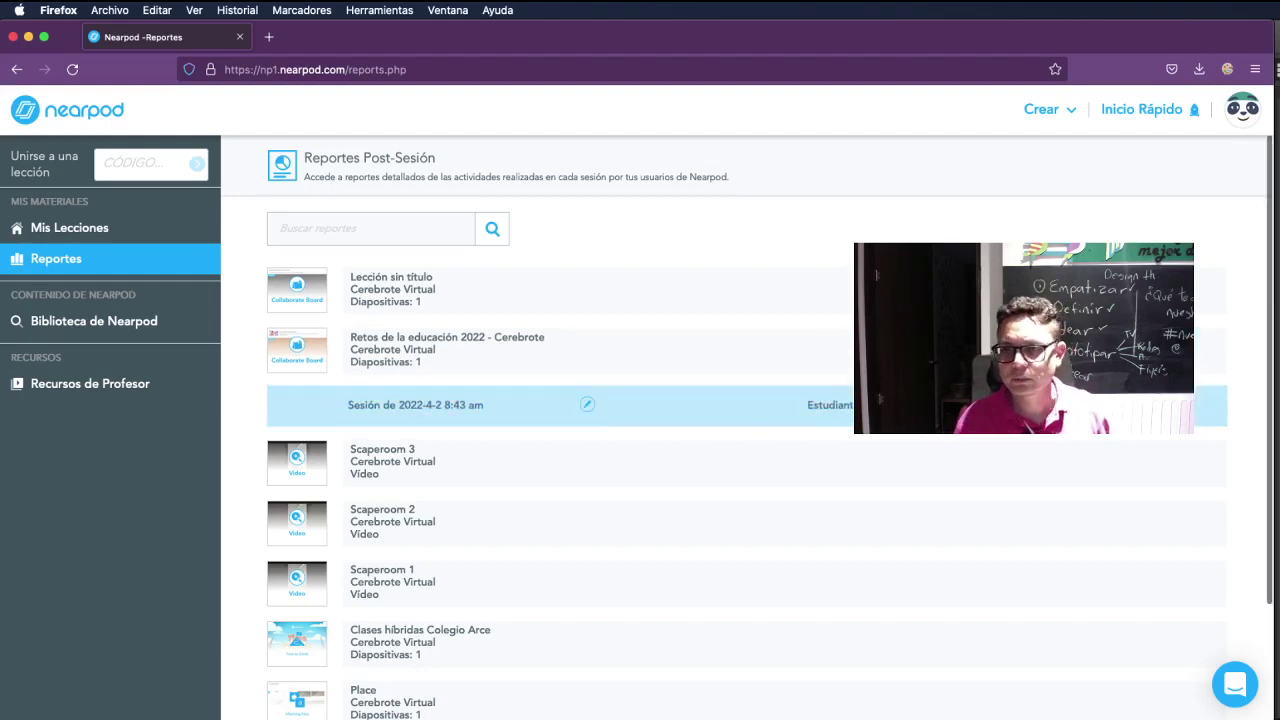
key(super+Tab)
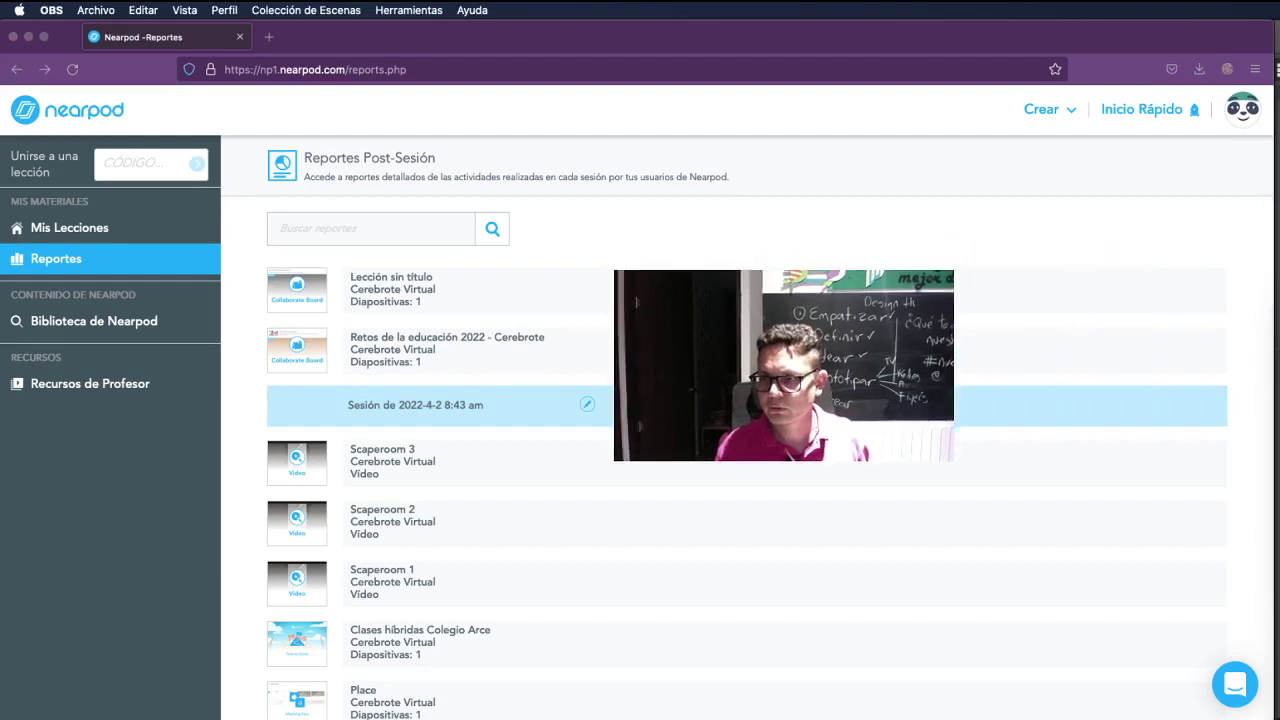